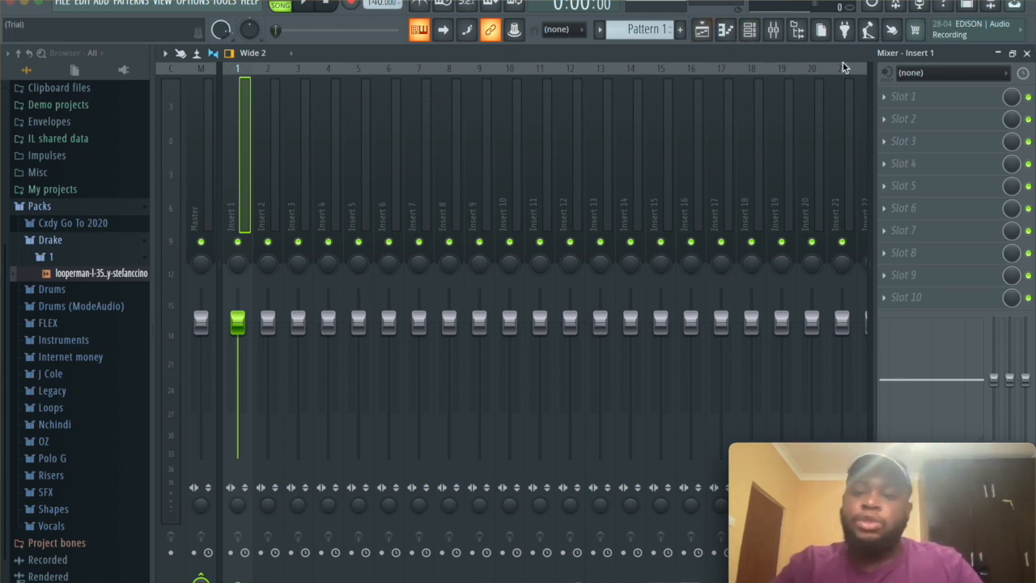
left_click(755, 38)
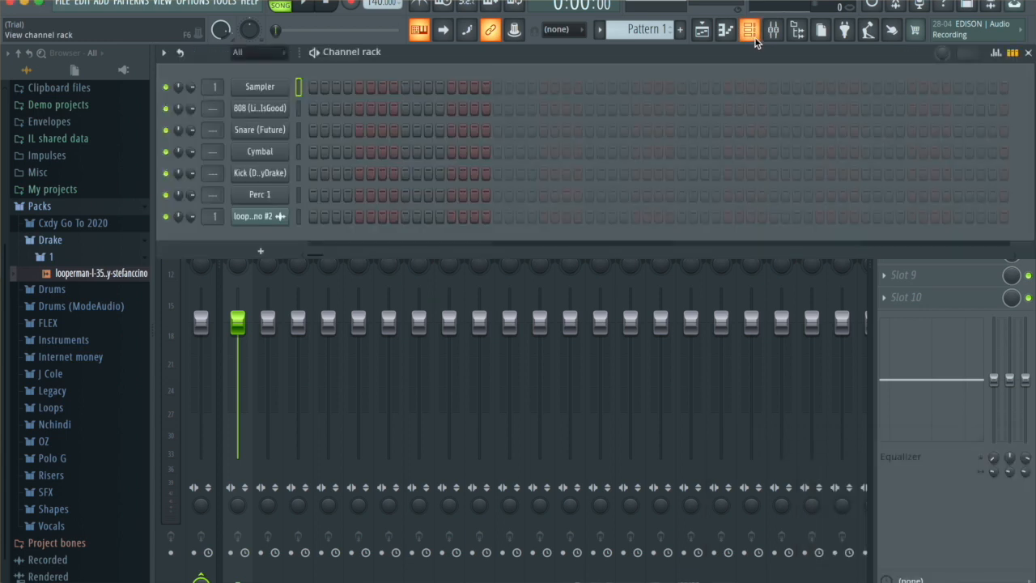
left_click(755, 38)
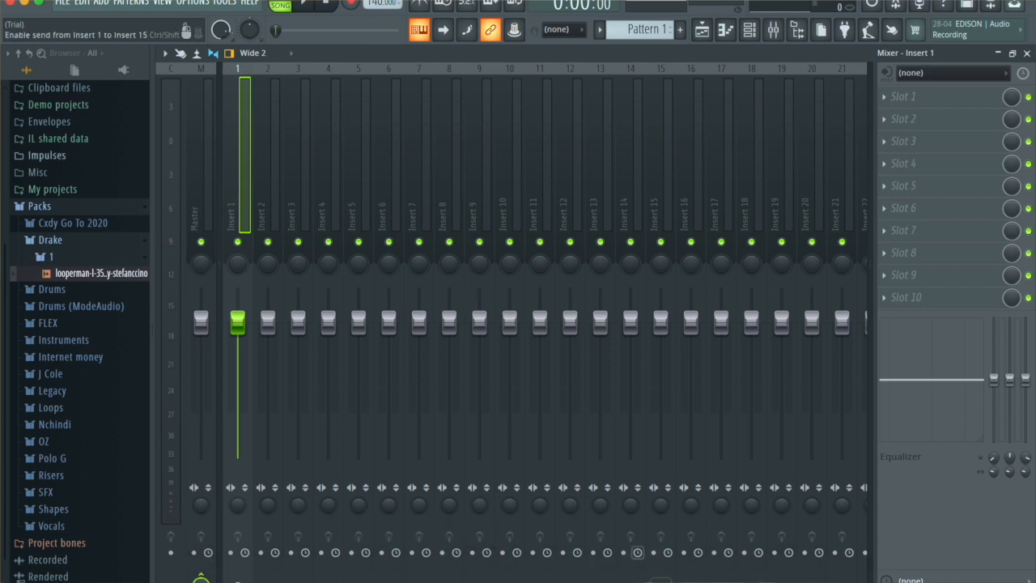
left_click(565, 573)
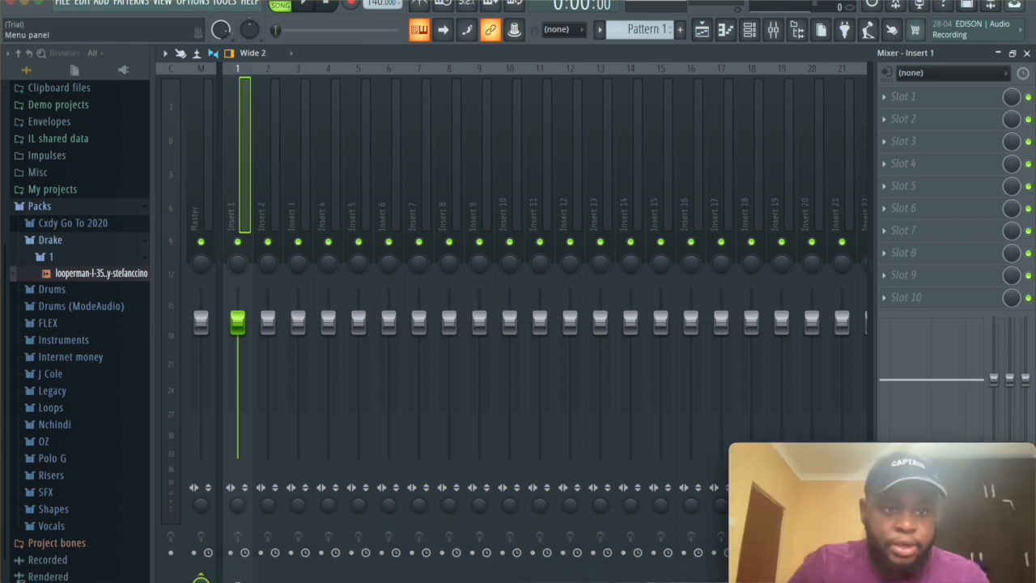
left_click(206, 1)
left_click(243, 53)
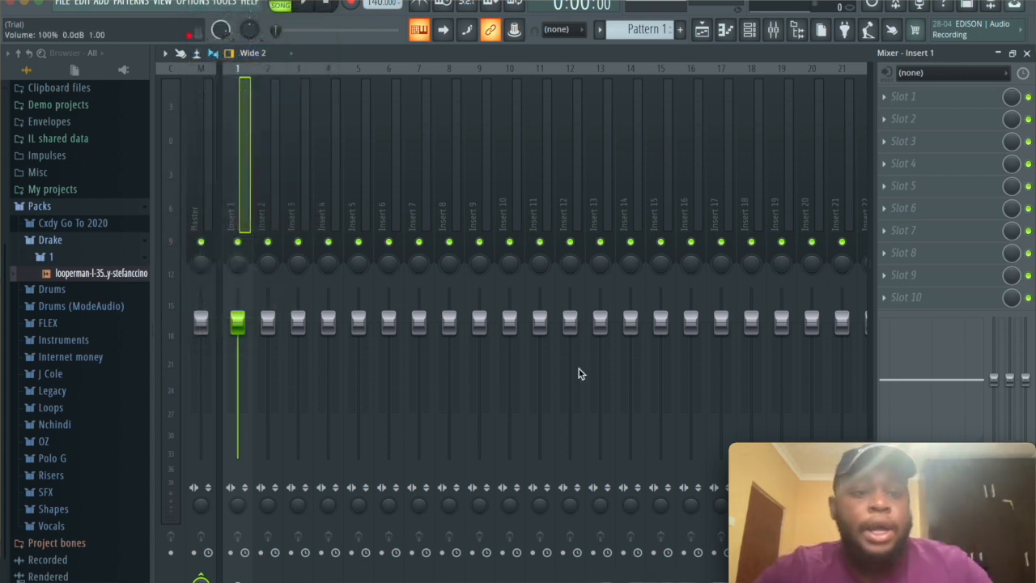
left_click(941, 95)
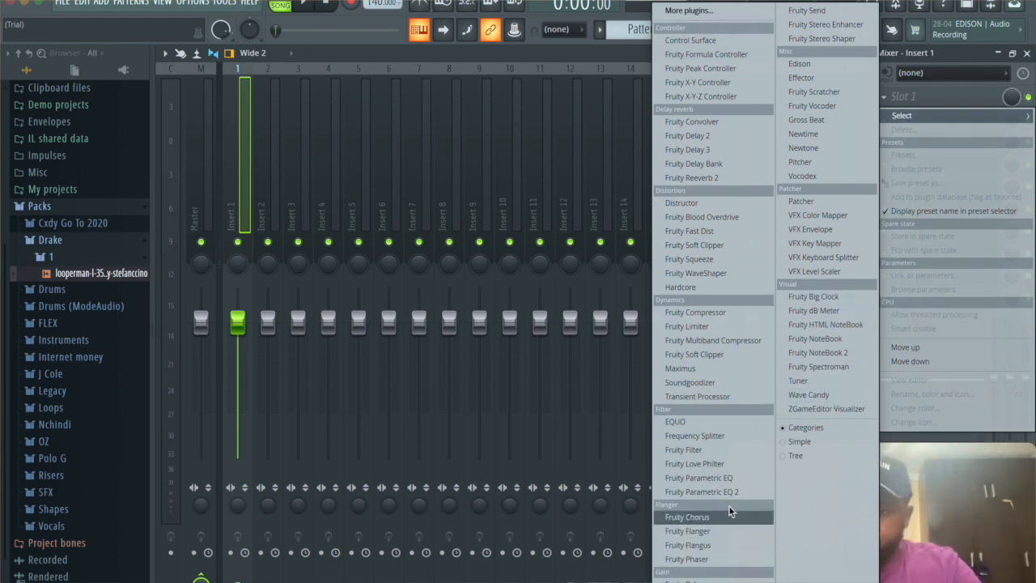
key("Escape")
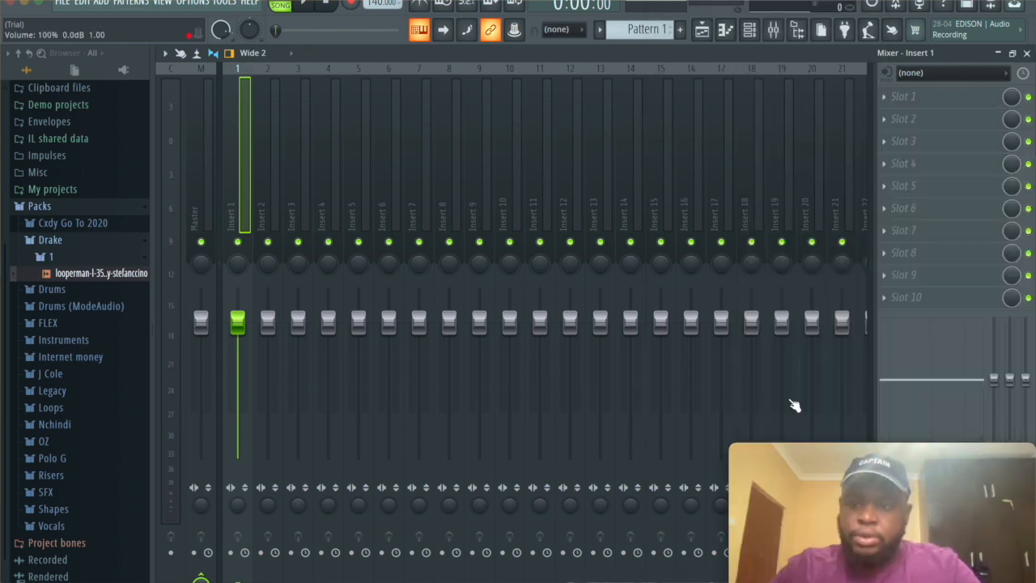
Step: Load Wave Candy into the first effect slot of Insert 1 and set it to Spectrum mode with a maximum resolution of 8192 bands
left_click(904, 107)
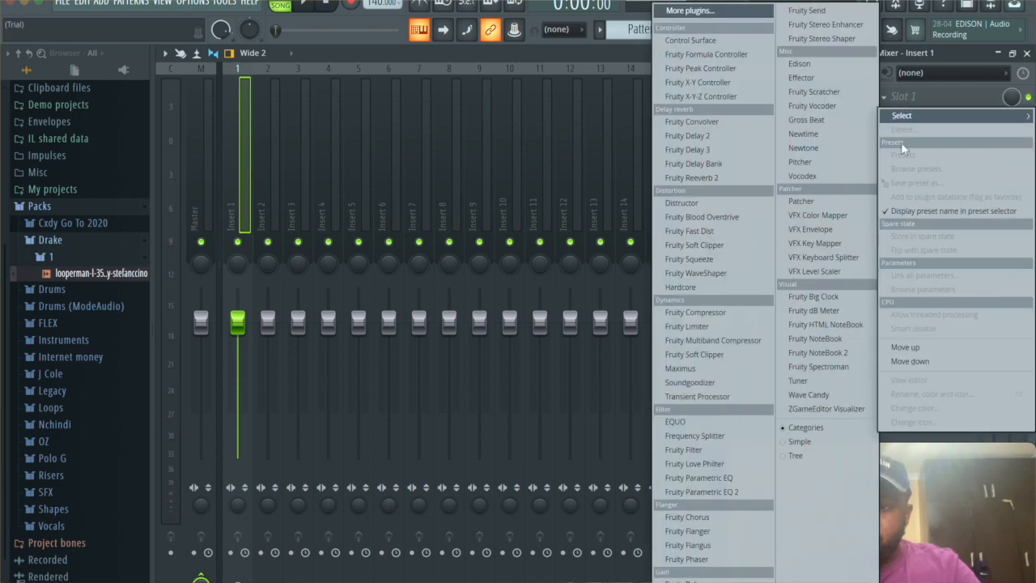
left_click(818, 394)
left_click_drag(347, 97, 732, 132)
left_click(257, 275)
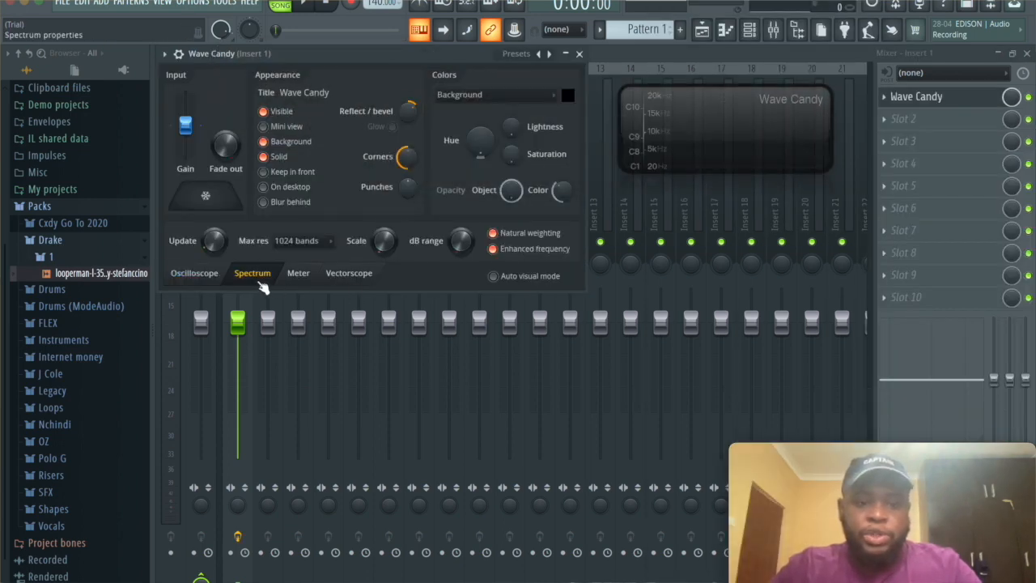
left_click(293, 241)
left_click(318, 371)
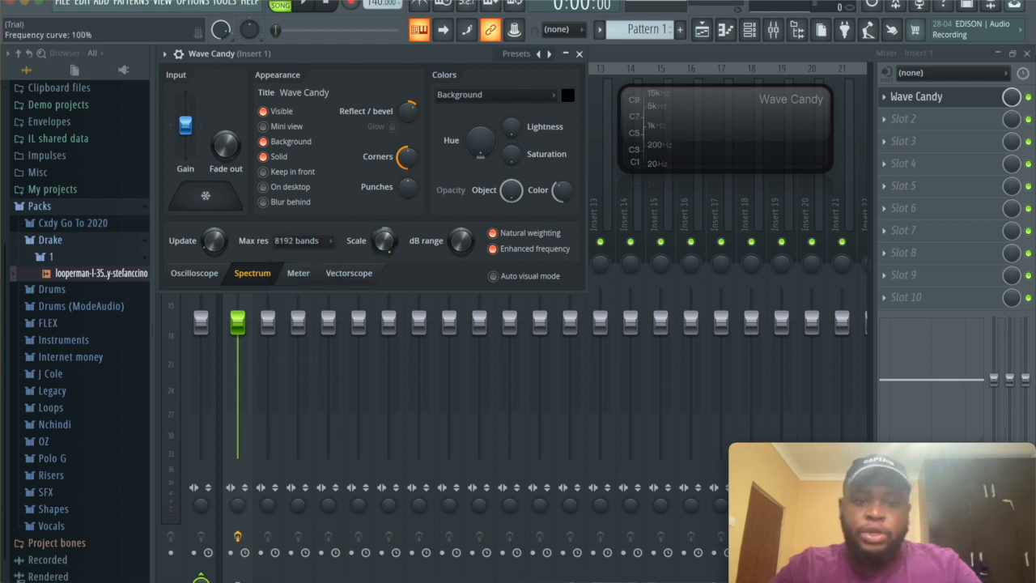
Step: Enlarge the Wave Candy display and capture the loop's spectrum by playing the song briefly and freezing the display
left_click_drag(626, 170, 414, 372)
left_click_drag(638, 240, 775, 241)
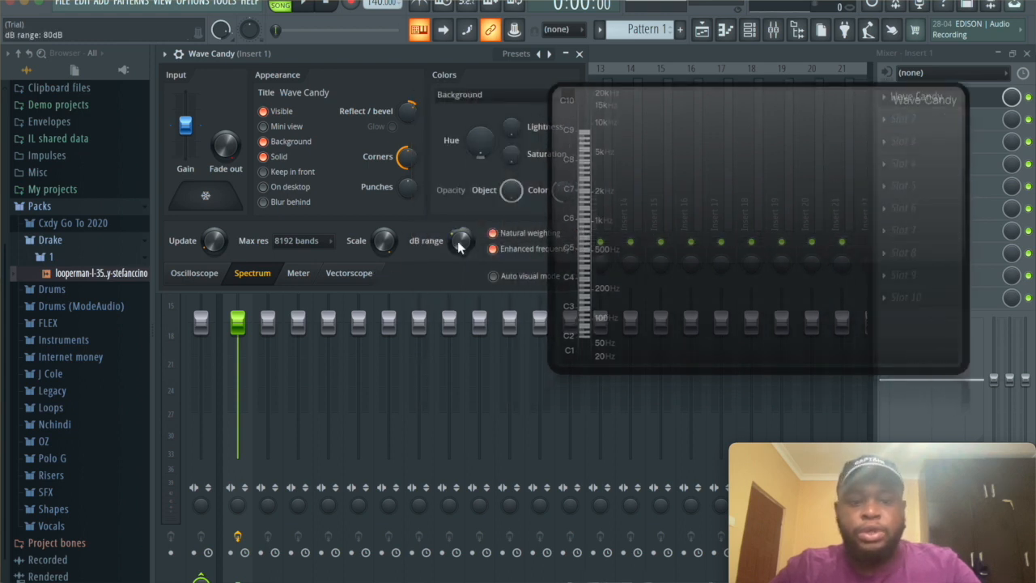
key("space")
left_click_drag(671, 243, 571, 238)
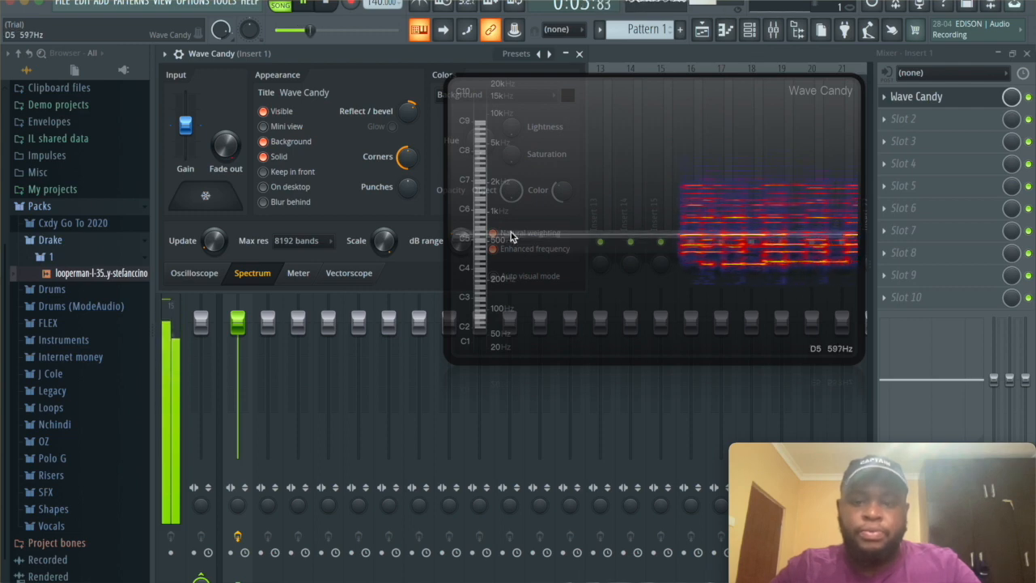
left_click(221, 200)
key("space")
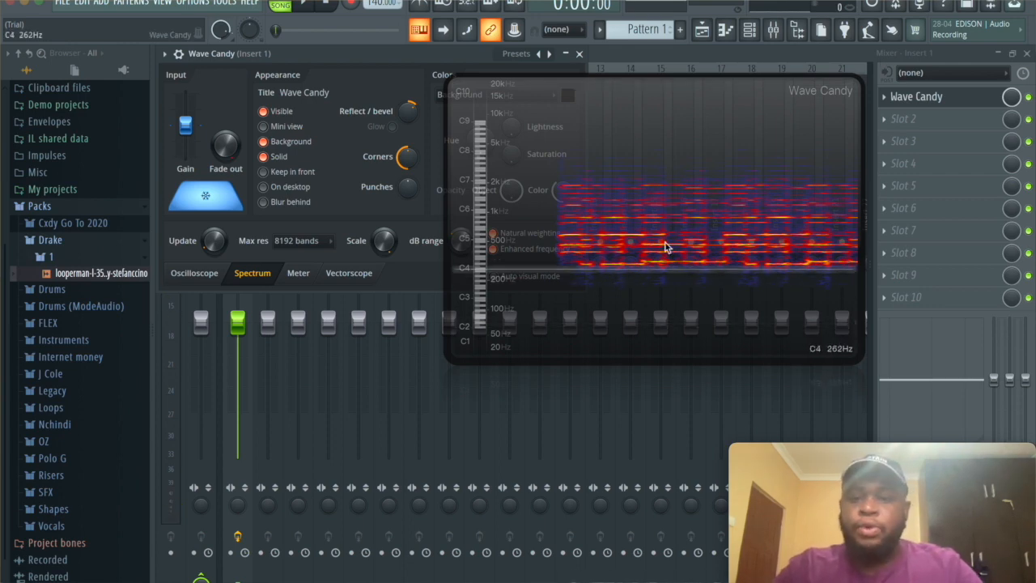
Step: Enter a D5, G5 and A#5 chord at the start of bar 1 in the Sampler's piano roll, matching the frozen spectrum
left_click(726, 30)
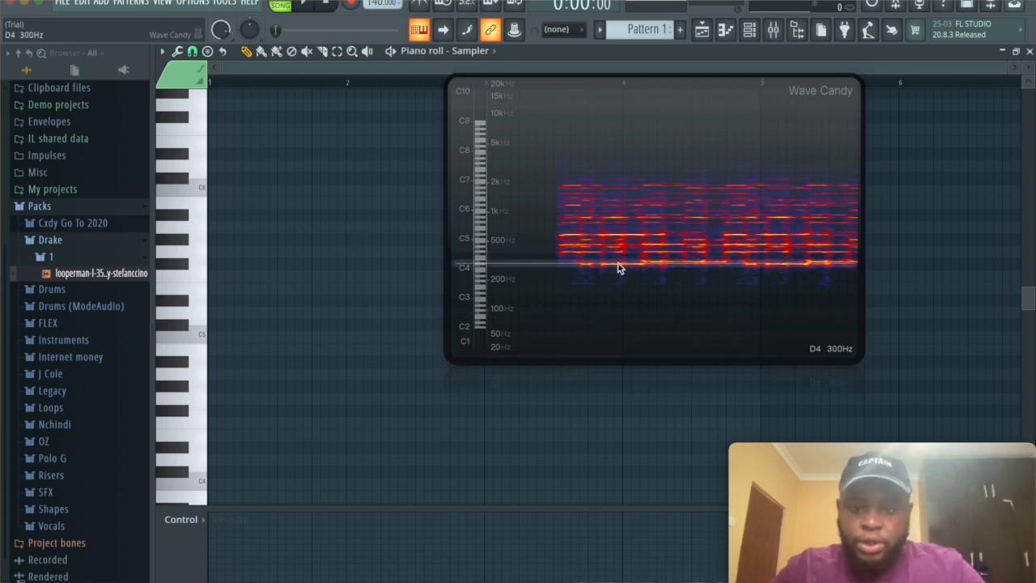
left_click_drag(224, 324, 146, 305)
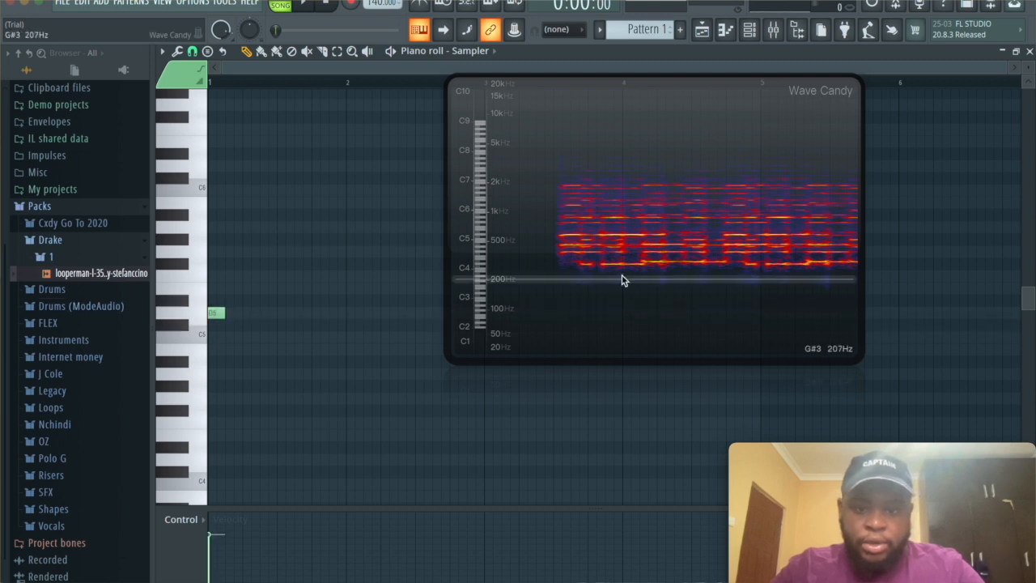
left_click(215, 264)
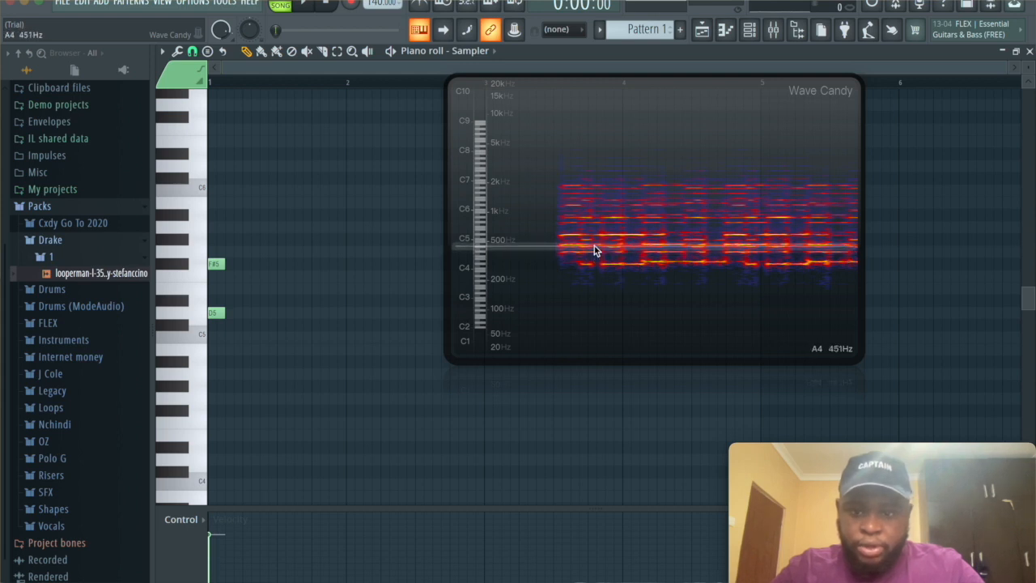
left_click_drag(215, 268, 215, 253)
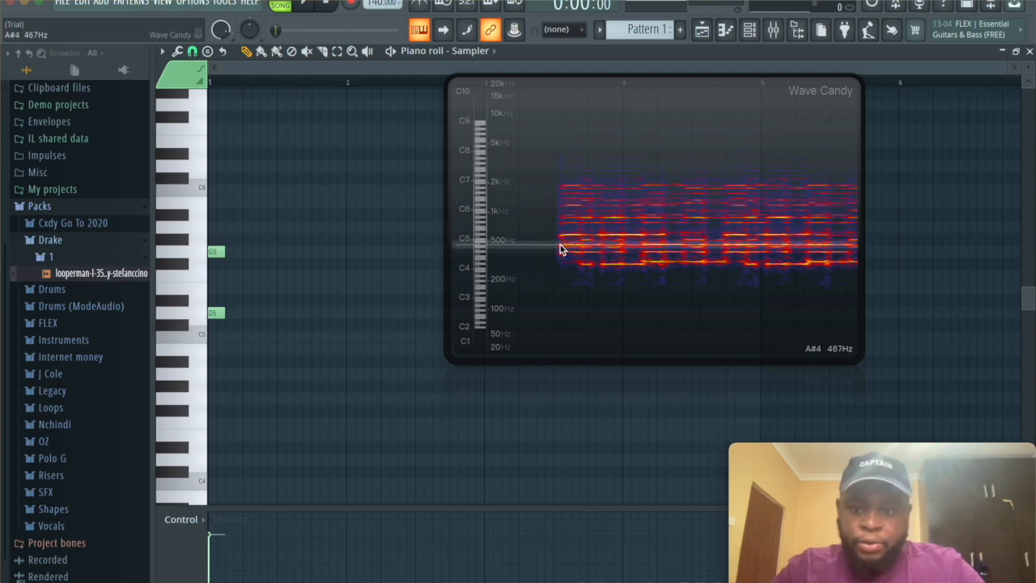
left_click(214, 217)
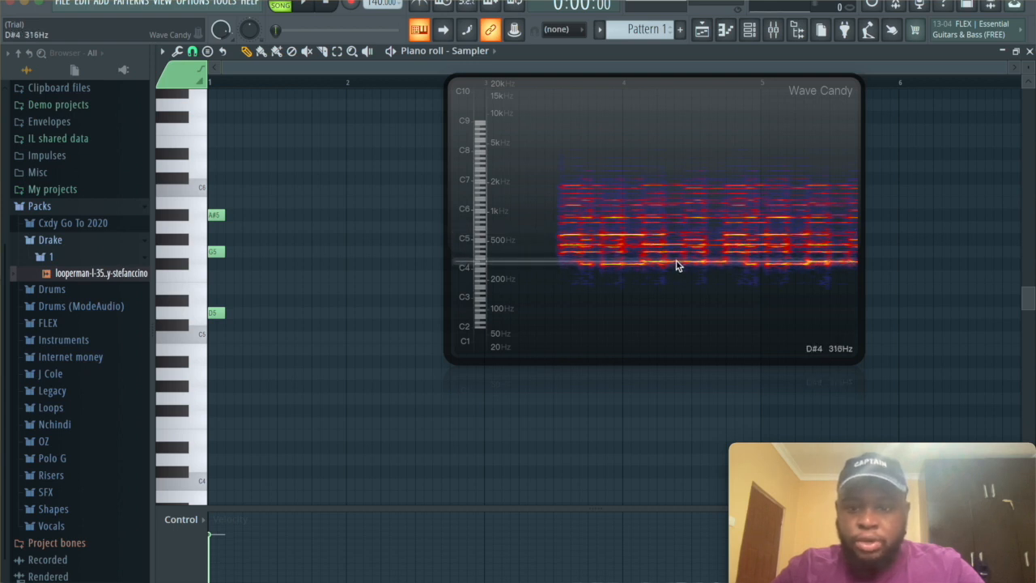
Step: Enter a second chord of D#5, G5 and A#5 at the start of bar 2, keeping the spectrum display clear of the notes
left_click_drag(600, 272, 702, 271)
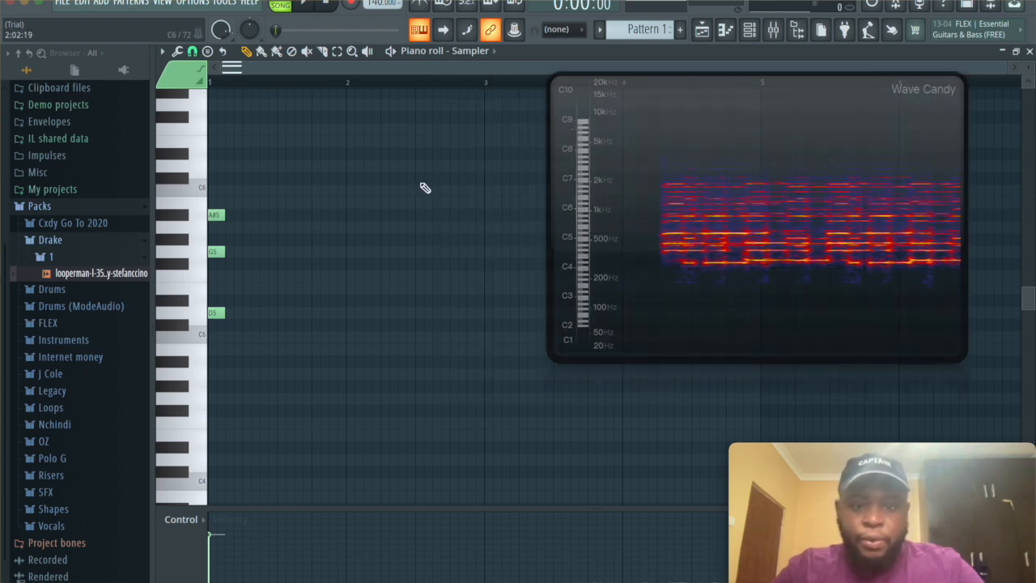
left_click(350, 299)
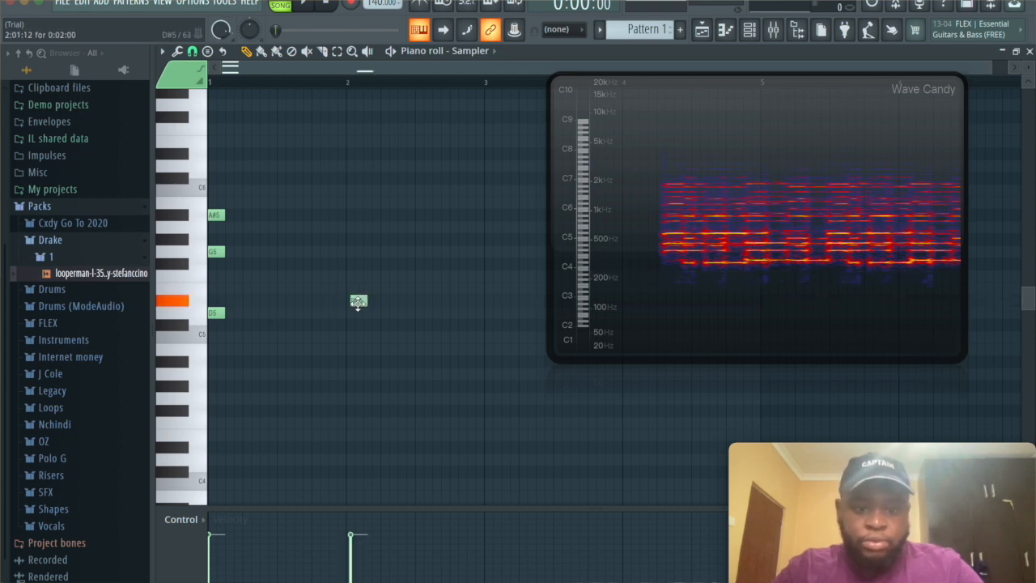
left_click_drag(358, 302, 354, 302)
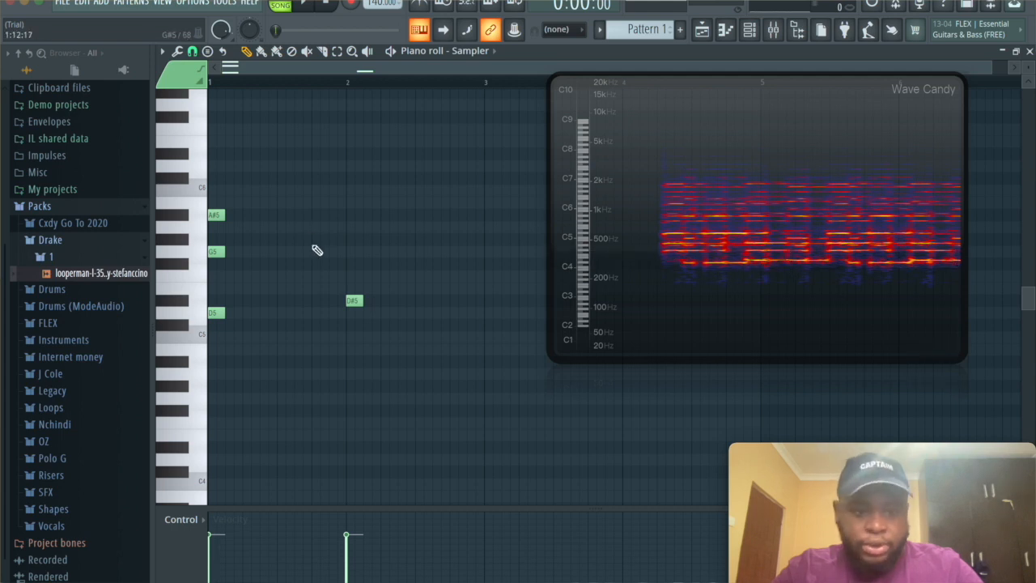
left_click(347, 252)
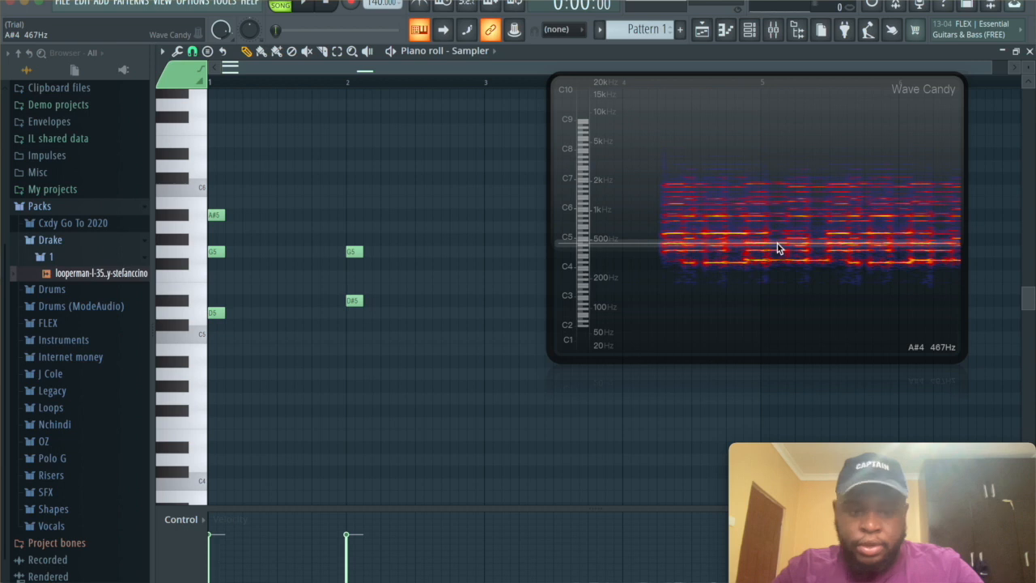
left_click(352, 217)
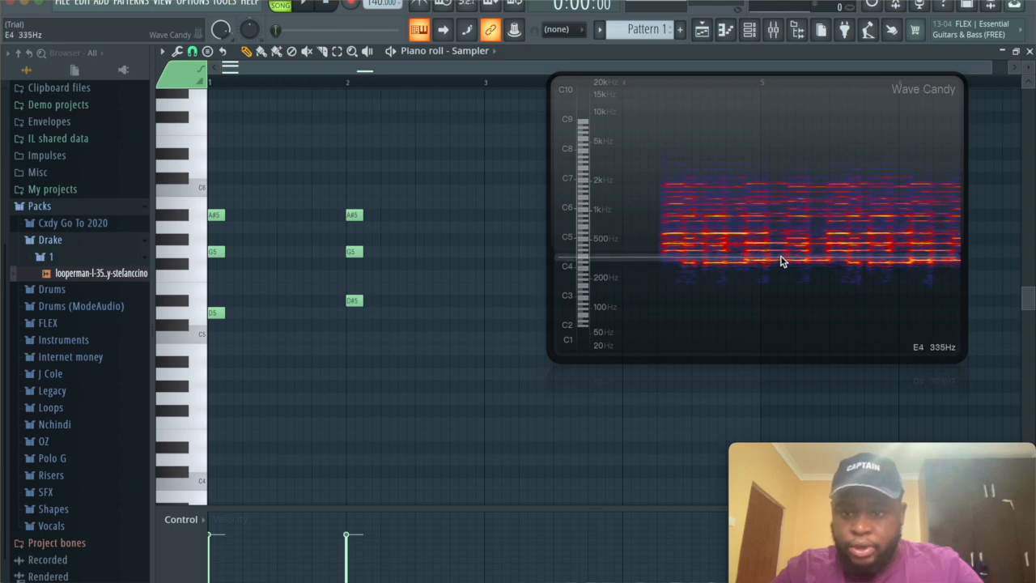
Step: Extend both chords to a full bar each using a temporary A#5 at bar 3, and duplicate them into bars 3 and 4
left_click_drag(663, 190, 774, 191)
left_click(486, 216)
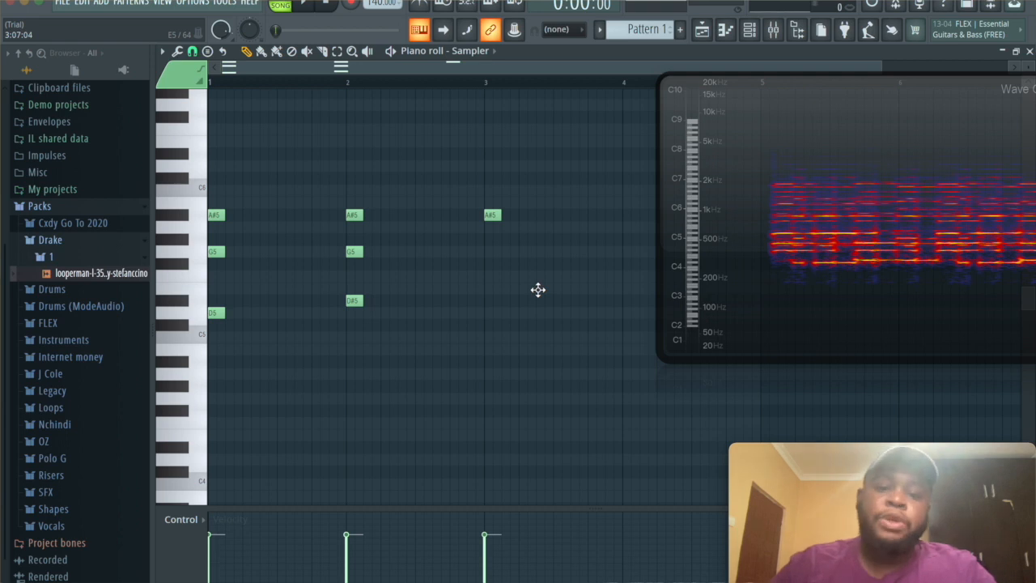
key("ctrl+l")
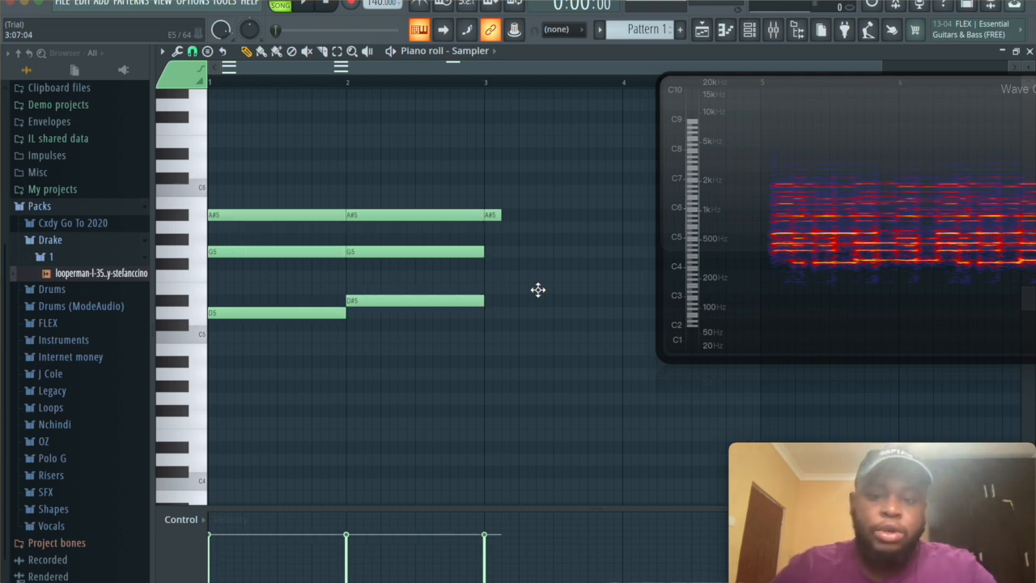
right_click(500, 216)
key("ctrl+b")
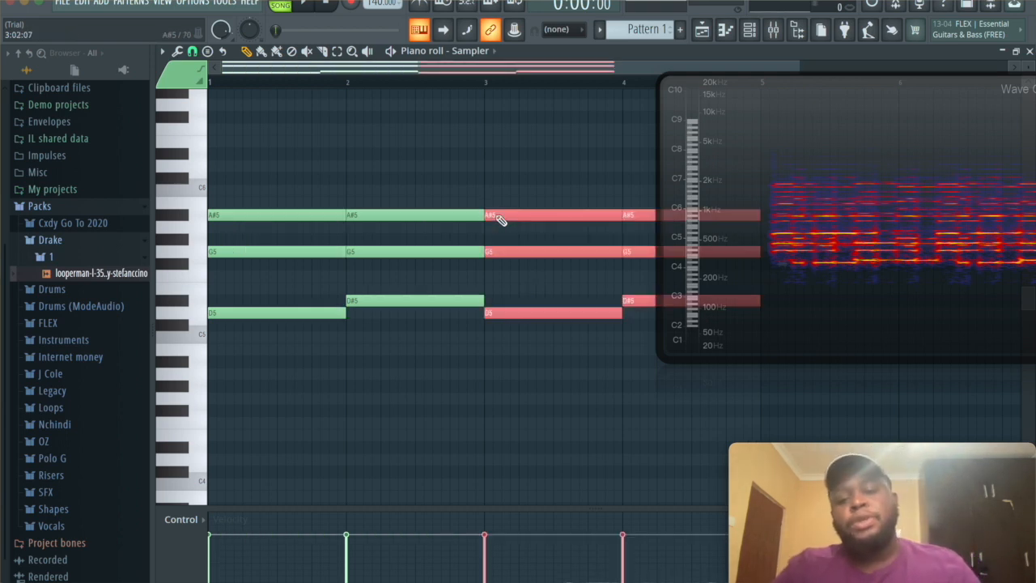
Step: In the 808 channel's piano roll, enter D5 on beats 1 and 4 of bar 1 and D#5 on beats 2 and 3.5 of bar 2
left_click(749, 30)
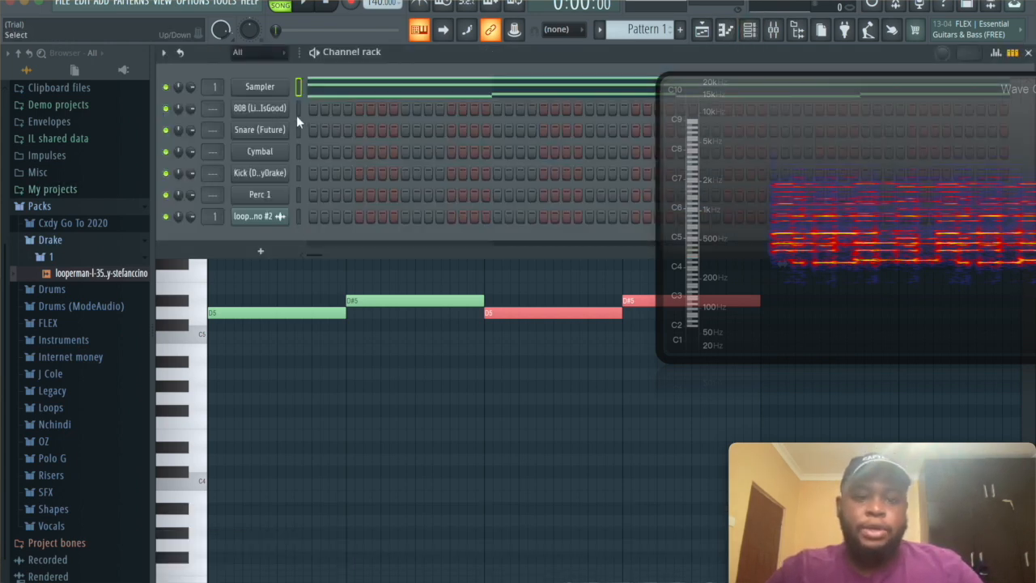
left_click(725, 30)
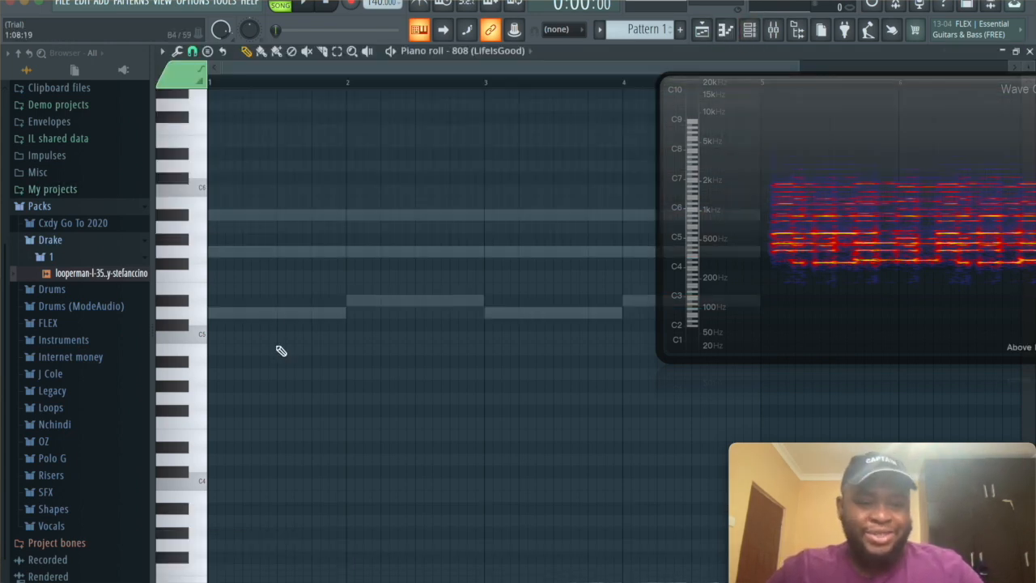
left_click_drag(245, 325, 193, 313)
key("space")
key("space")
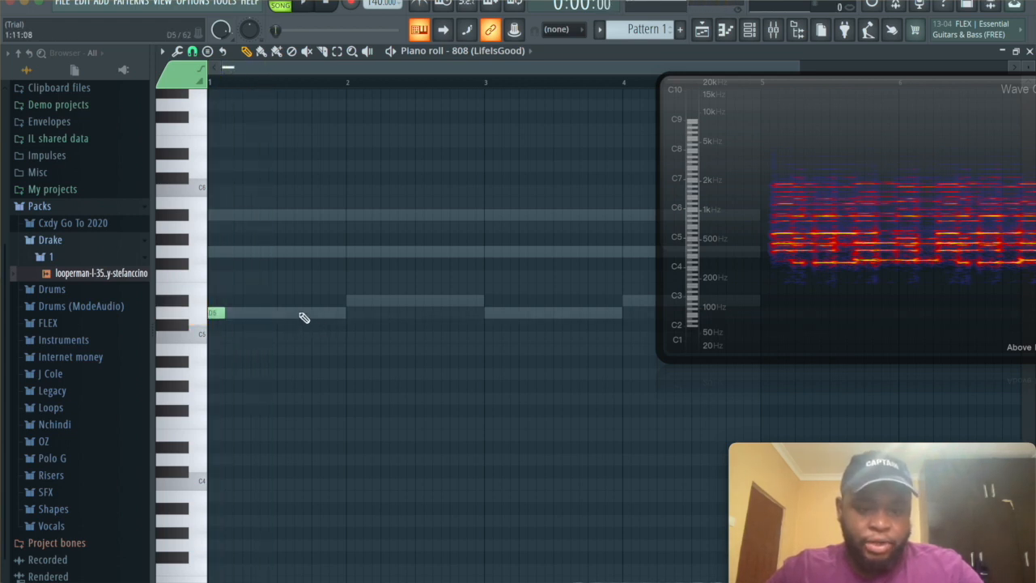
left_click(320, 315)
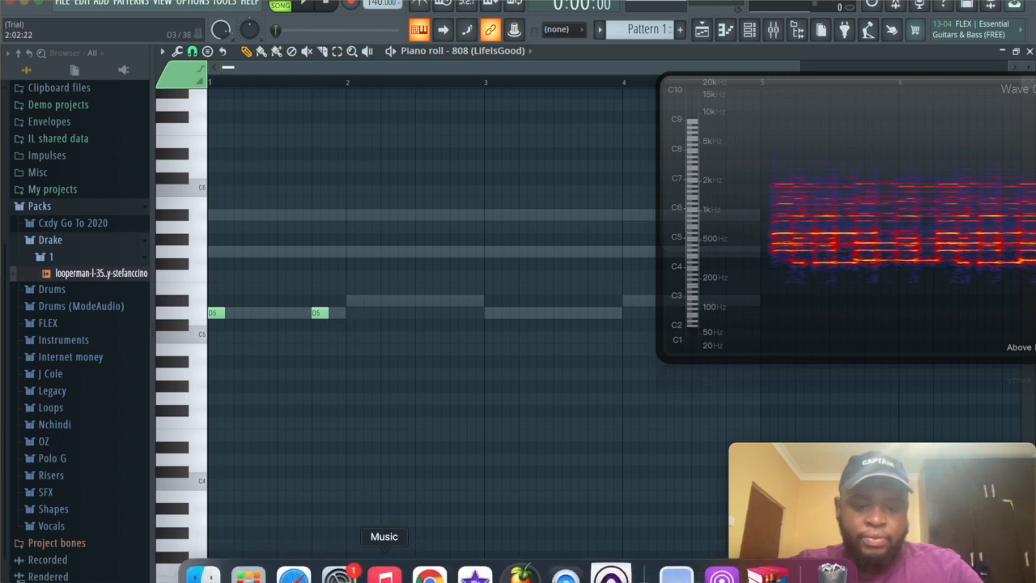
left_click(387, 302)
left_click(437, 302)
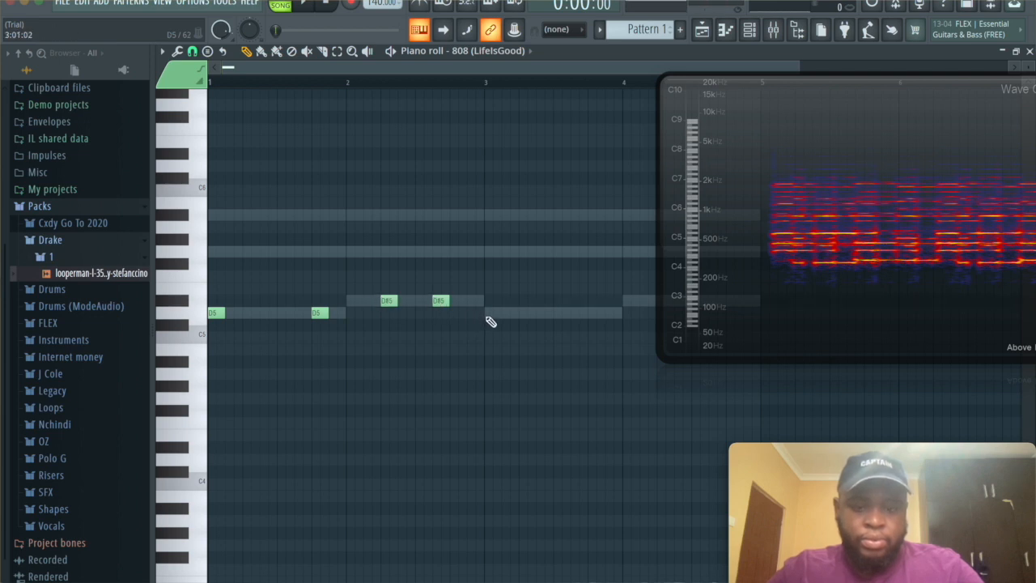
Step: Play back the 808 line and copy its four notes into bars 3 and 4
key("space")
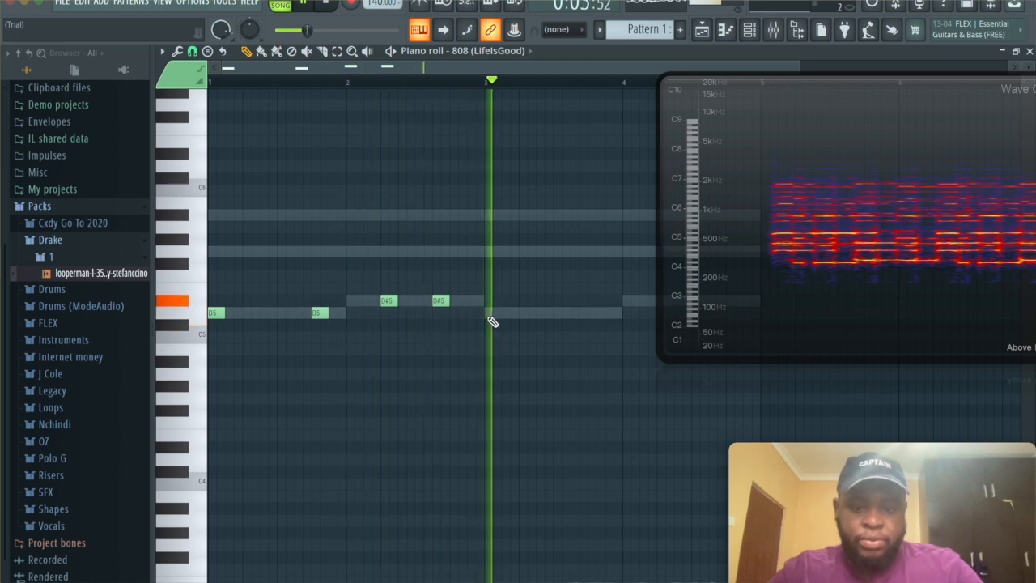
key("space")
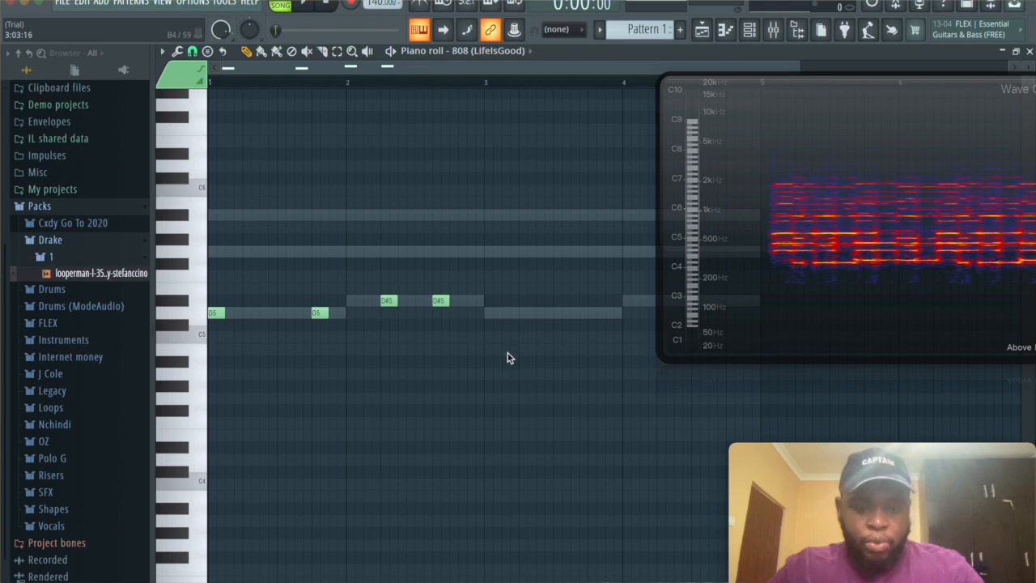
left_click_drag(507, 356, 208, 233)
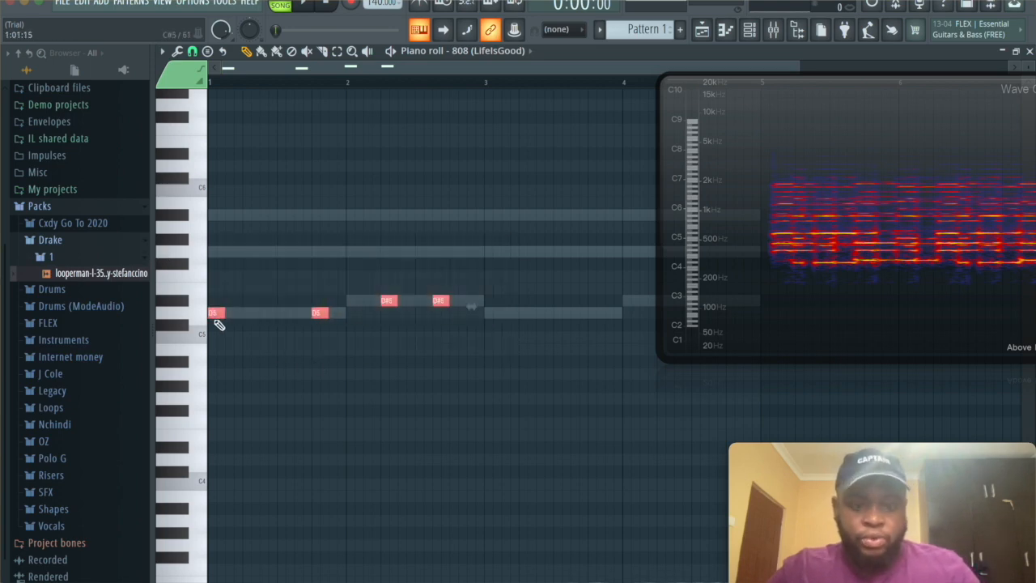
left_click_drag(215, 314, 490, 328)
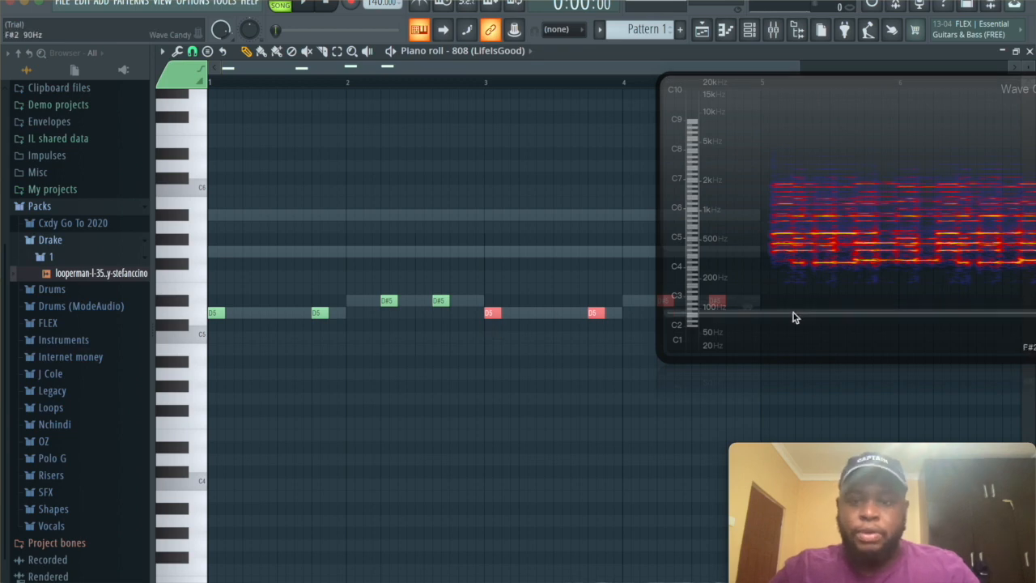
Step: Delete the Wave Candy effect from mixer Insert 1
left_click(774, 38)
left_click_drag(847, 166, 520, 124)
left_click(882, 101)
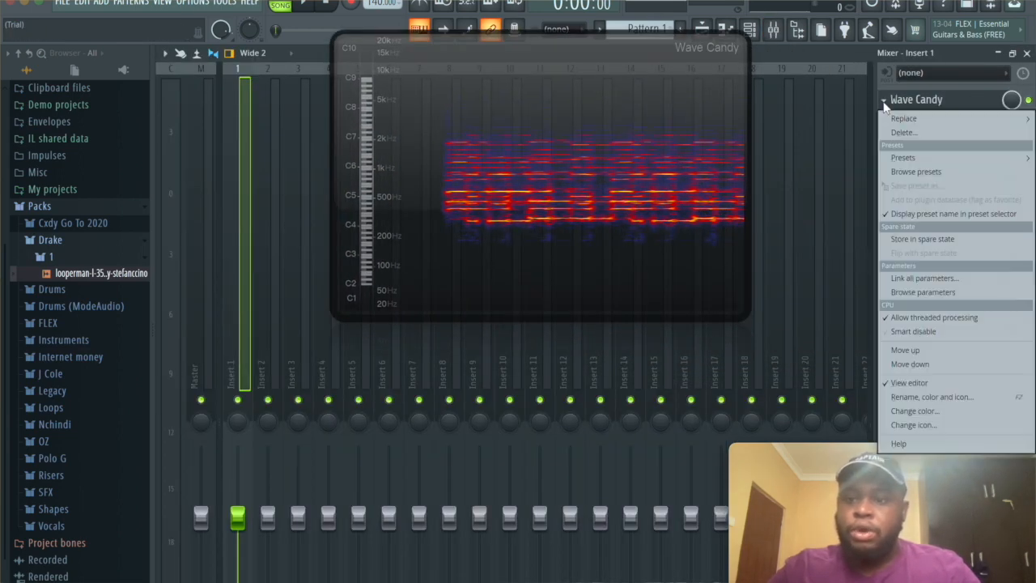
left_click(903, 131)
left_click(585, 355)
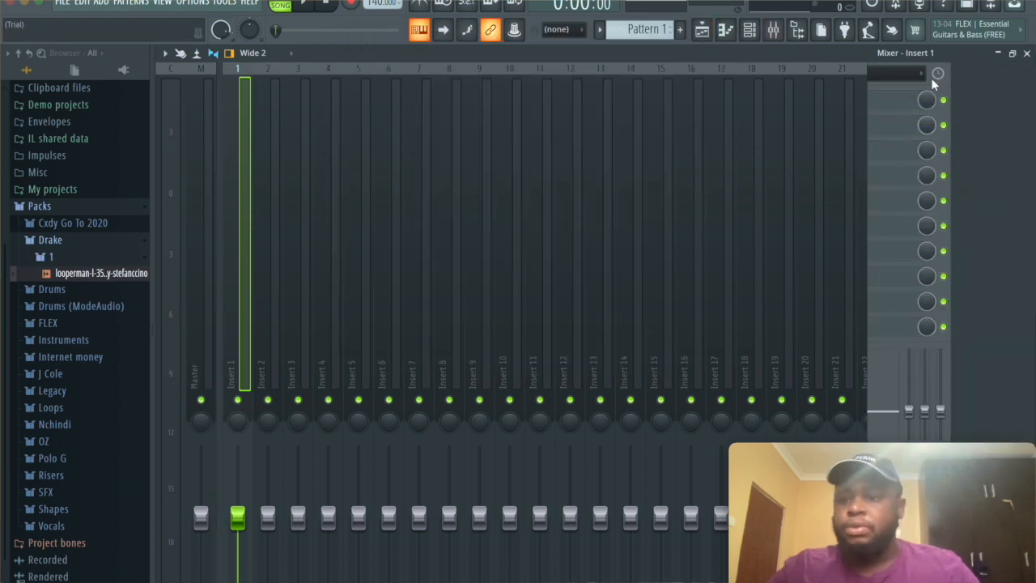
Step: Add a short G5 at the very end of bar 4 in the 808's piano roll and play back the line
left_click(703, 33)
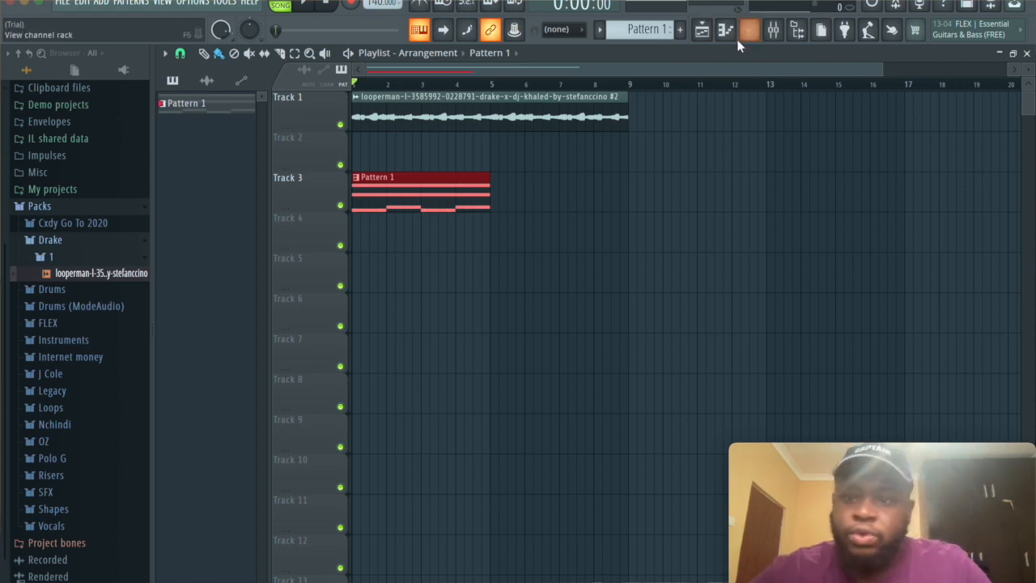
left_click(726, 30)
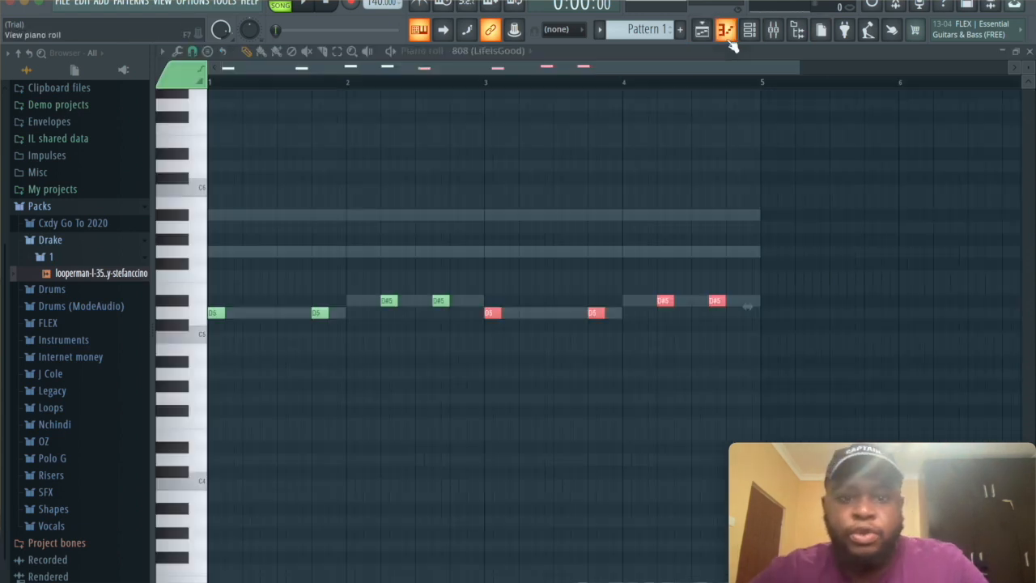
left_click(765, 301)
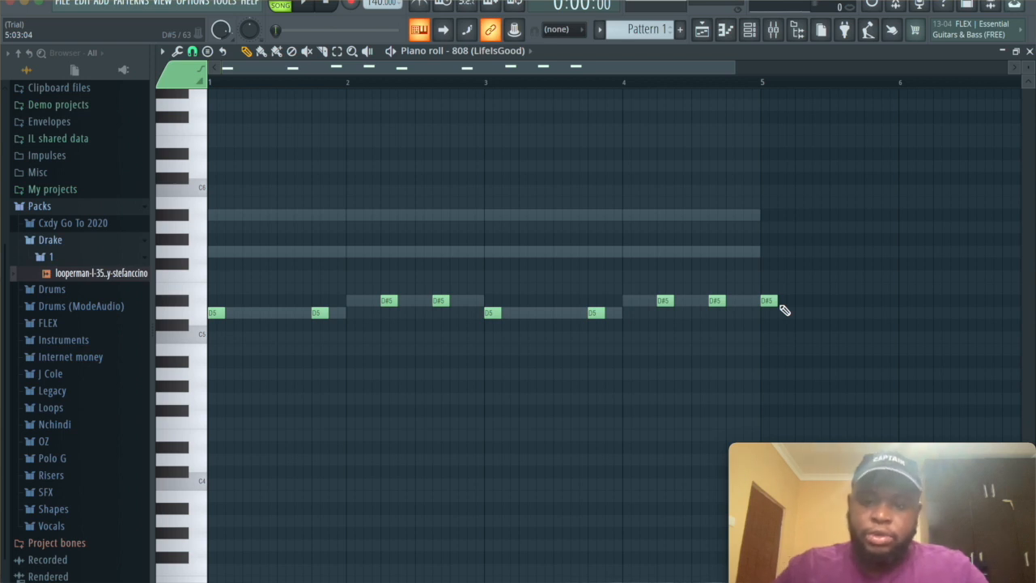
left_click_drag(770, 302, 751, 253)
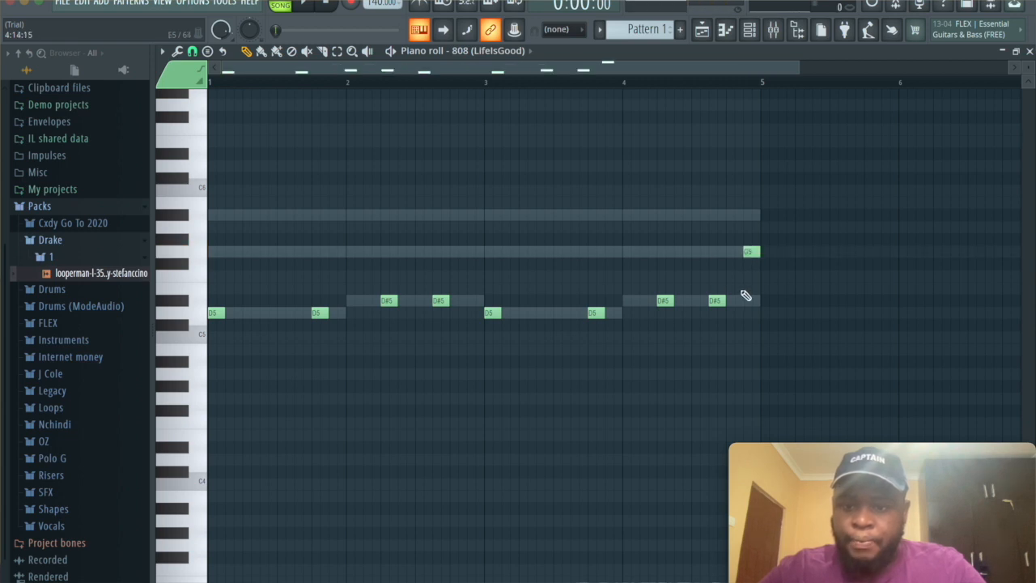
key("space")
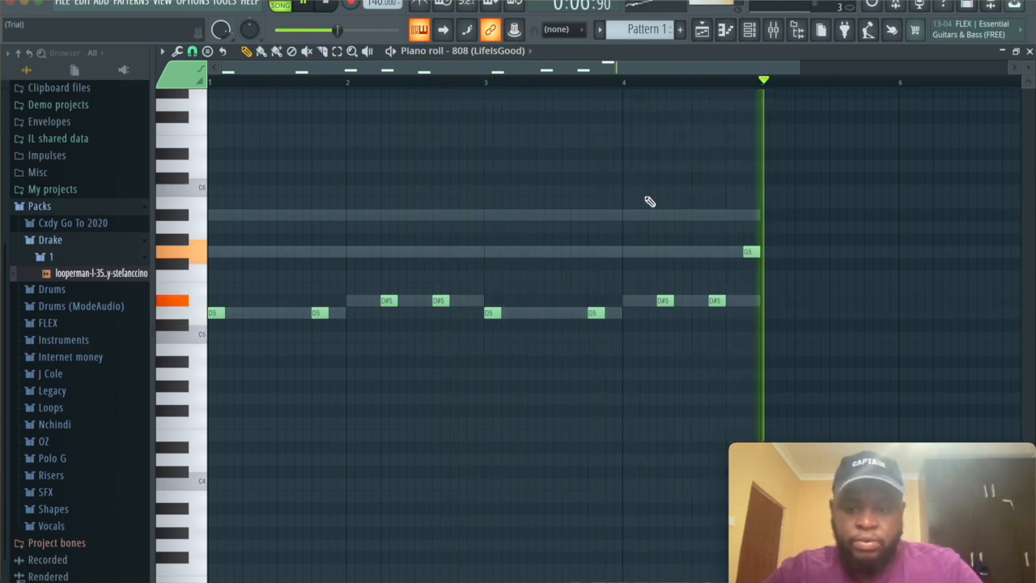
key("space")
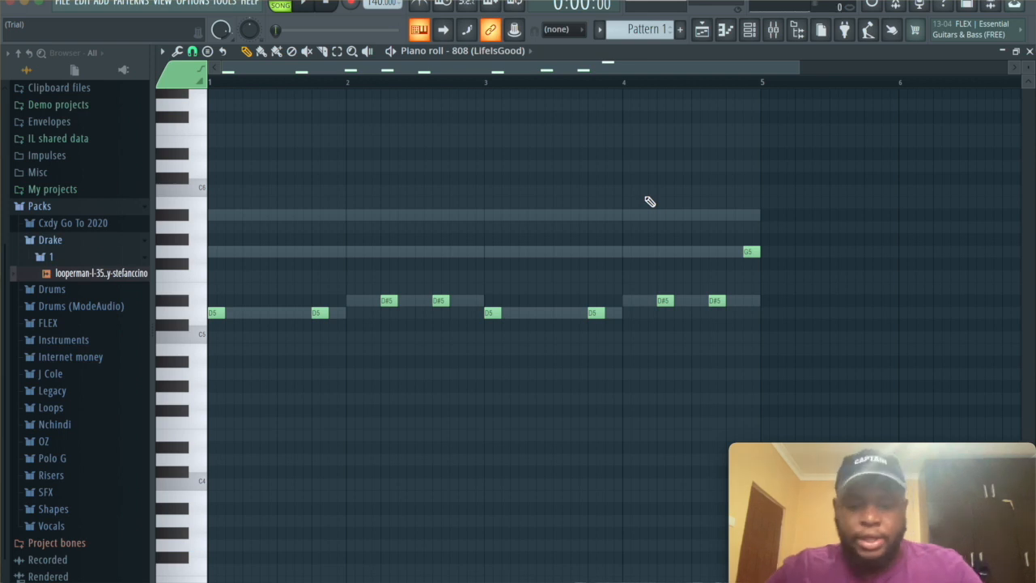
Step: Duplicate the four-bar 808 line into bars 5 to 8 and add an extra D#5 right after bar 8's first D#5
key("ctrl+b")
scroll(650, 202, "left", 1)
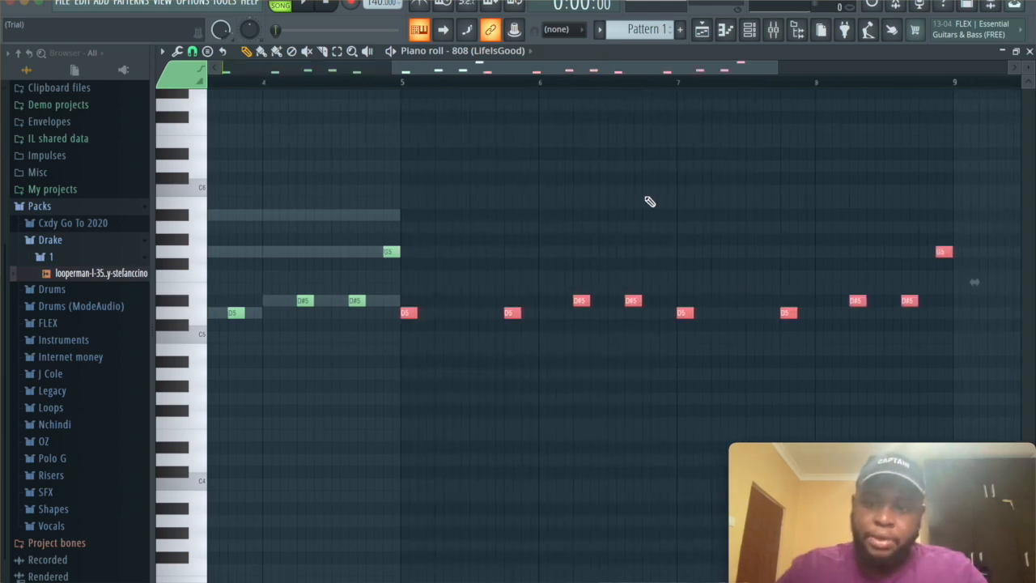
scroll(650, 202, "left", 1)
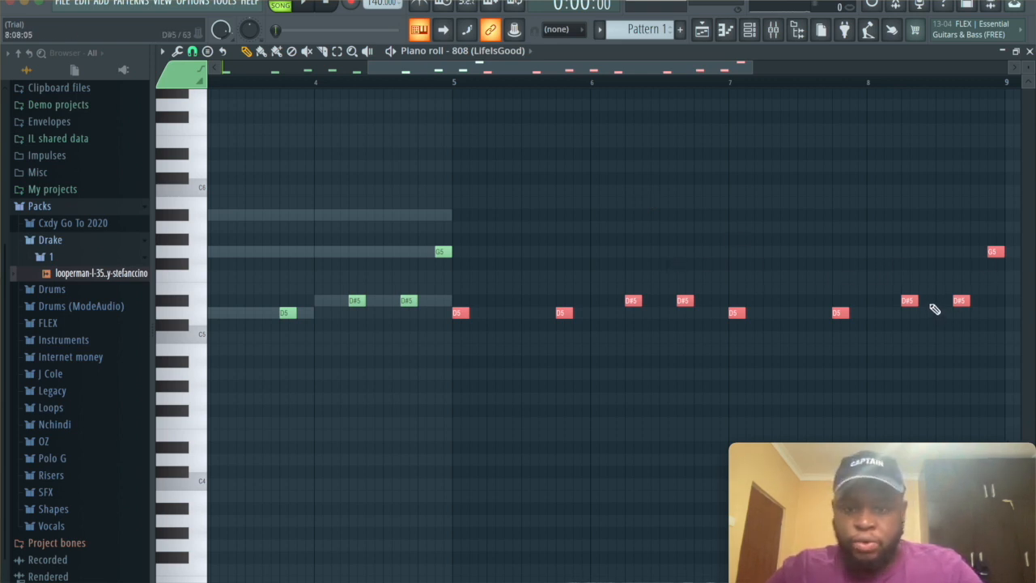
left_click(928, 301)
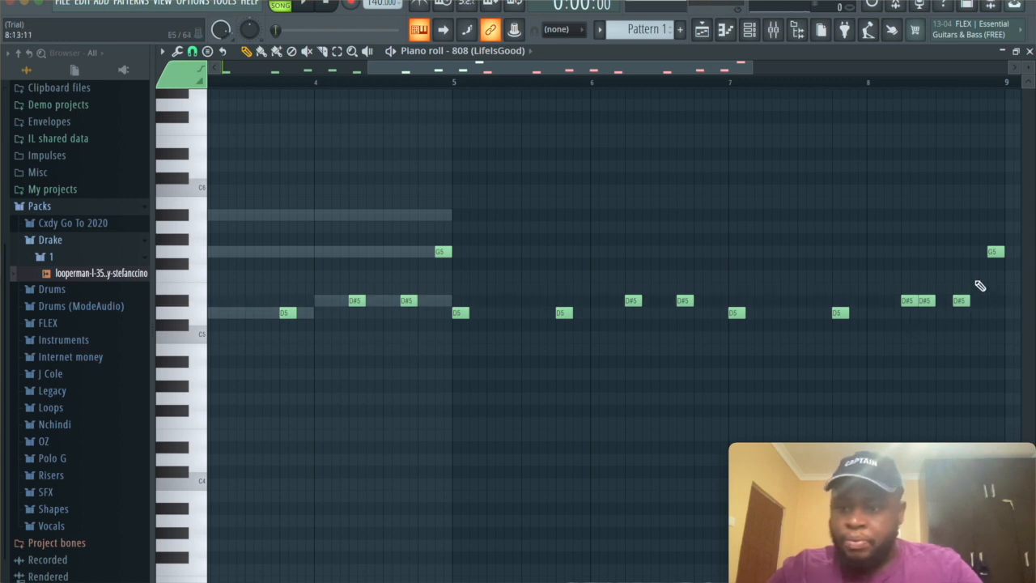
Step: Try an A#5 just before bar 8's closing G5, listen to it in playback, and remove it
left_click(176, 217)
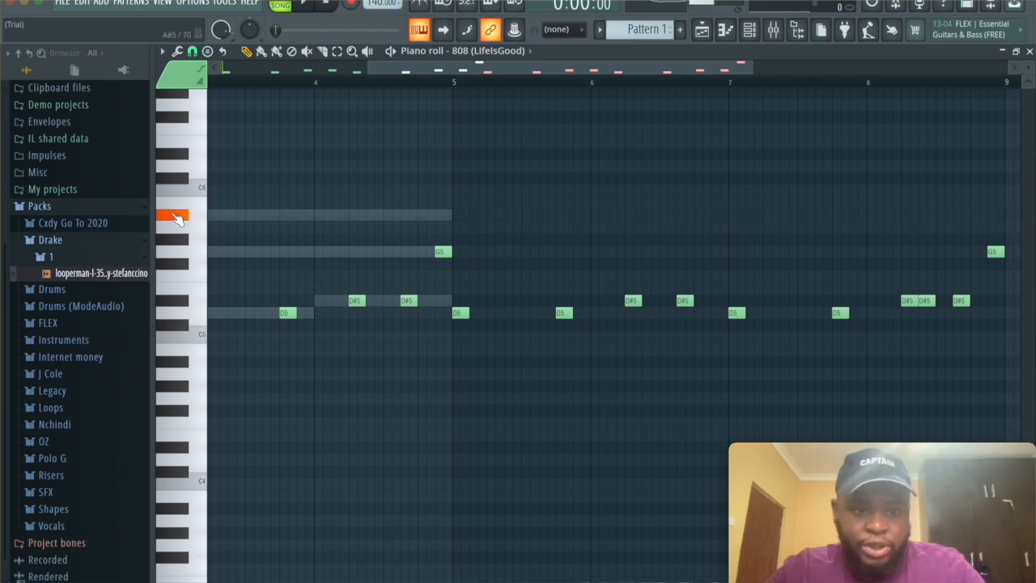
left_click(966, 215)
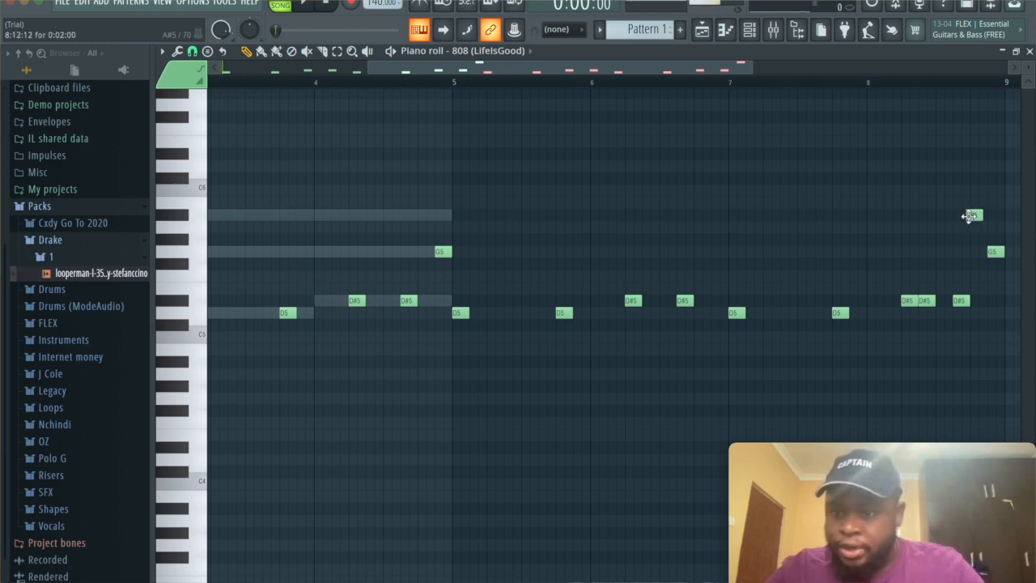
left_click_drag(973, 224, 981, 225)
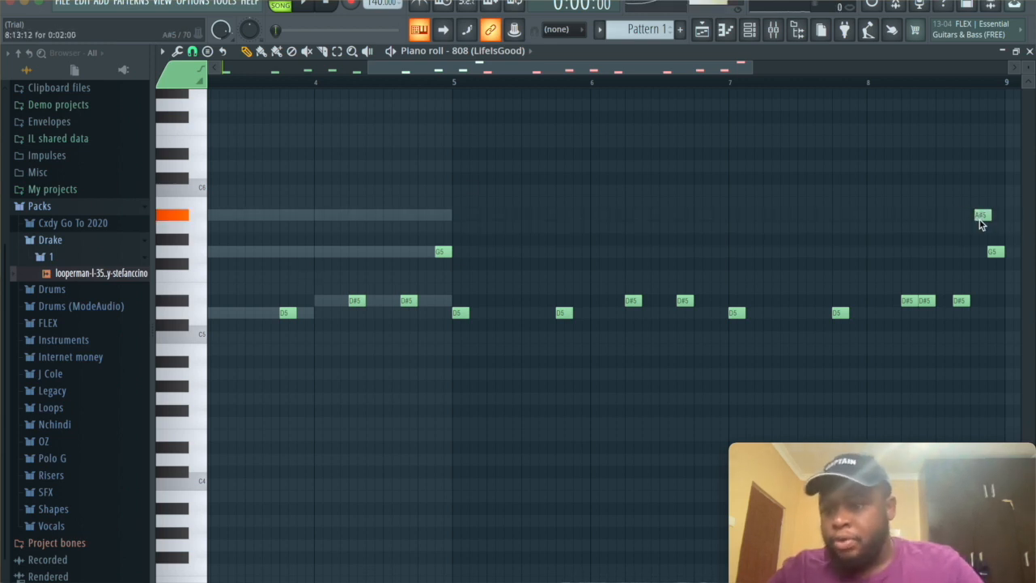
key("space")
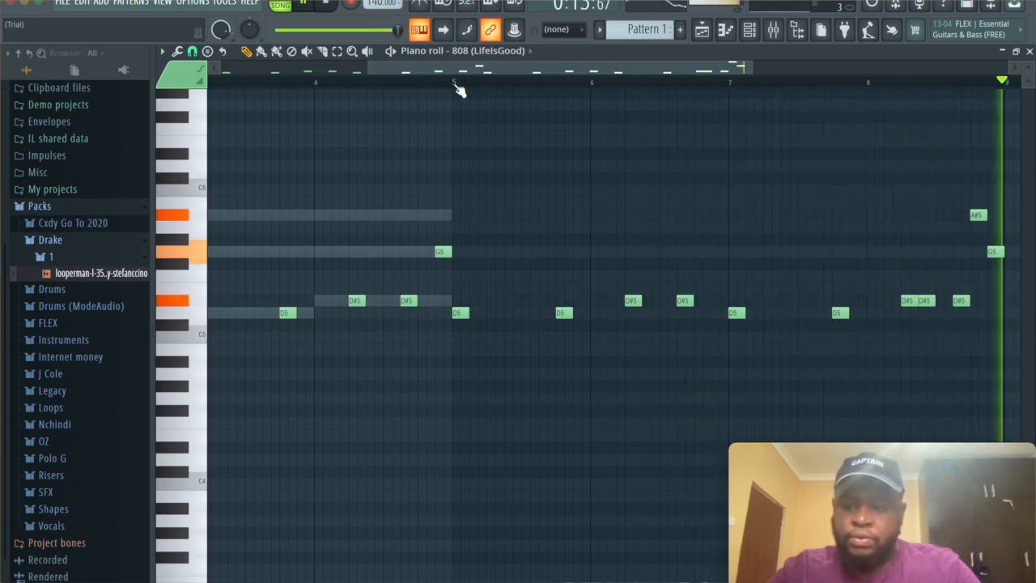
left_click(455, 85)
key("space")
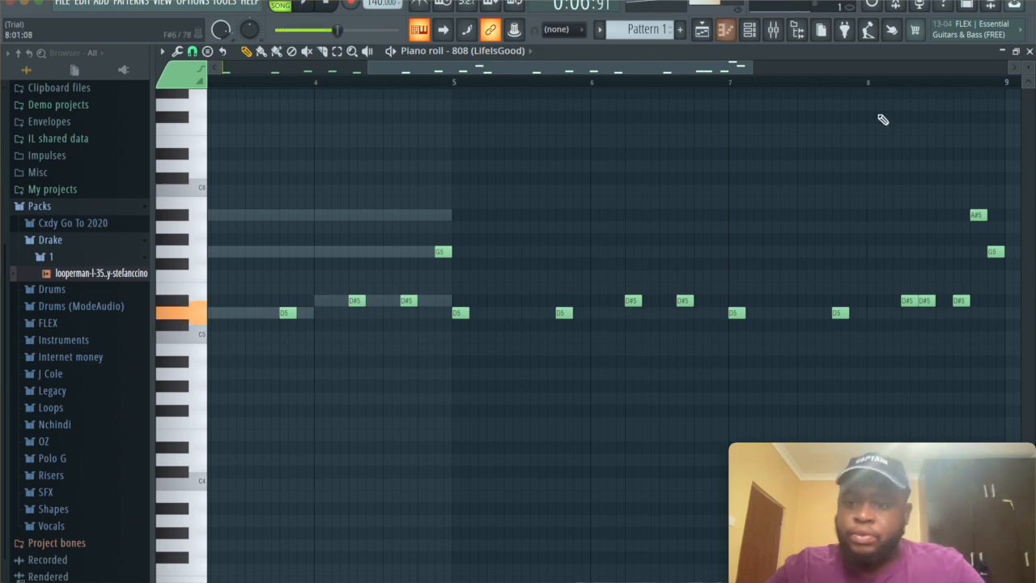
right_click(977, 215)
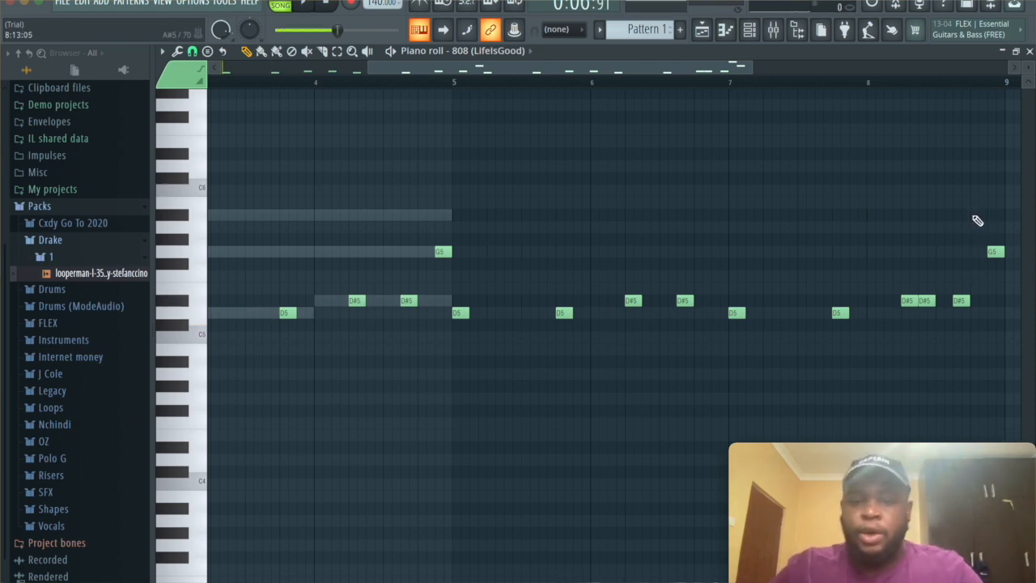
Step: Open the 808 sample in the Edison audio editor, detect its pitch regions to check the root note, and close the editor
left_click(759, 37)
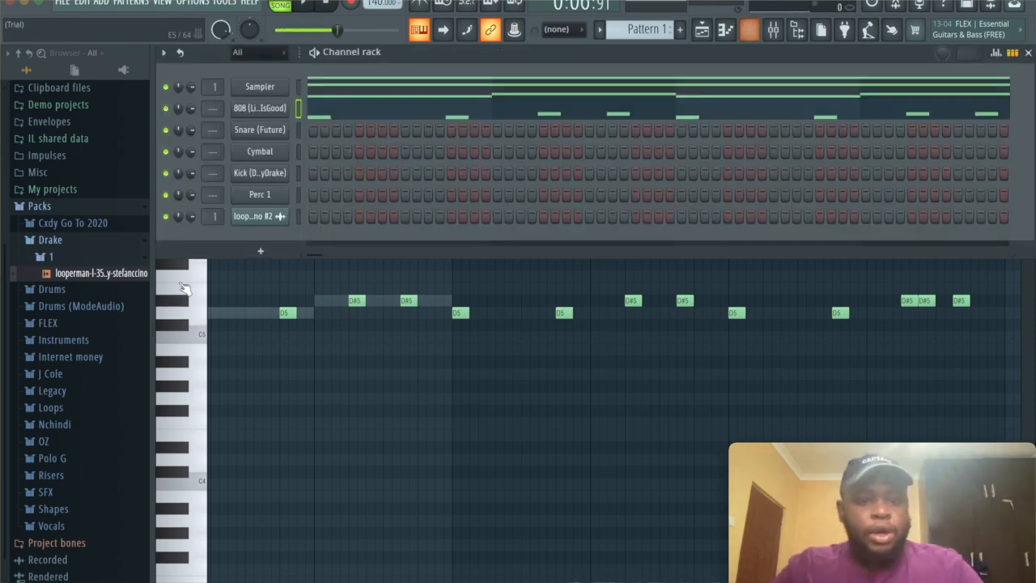
left_click(281, 115)
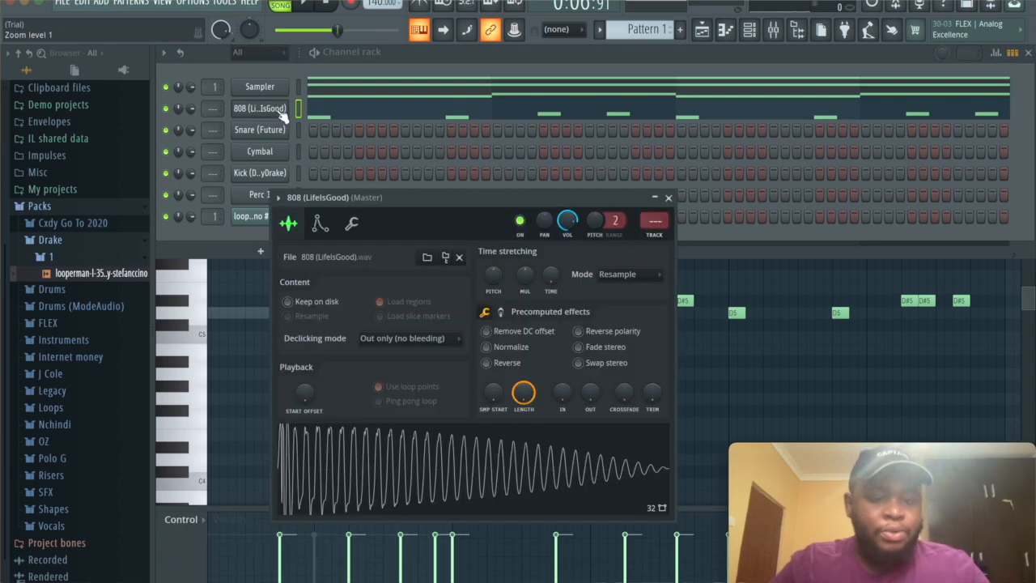
right_click(385, 451)
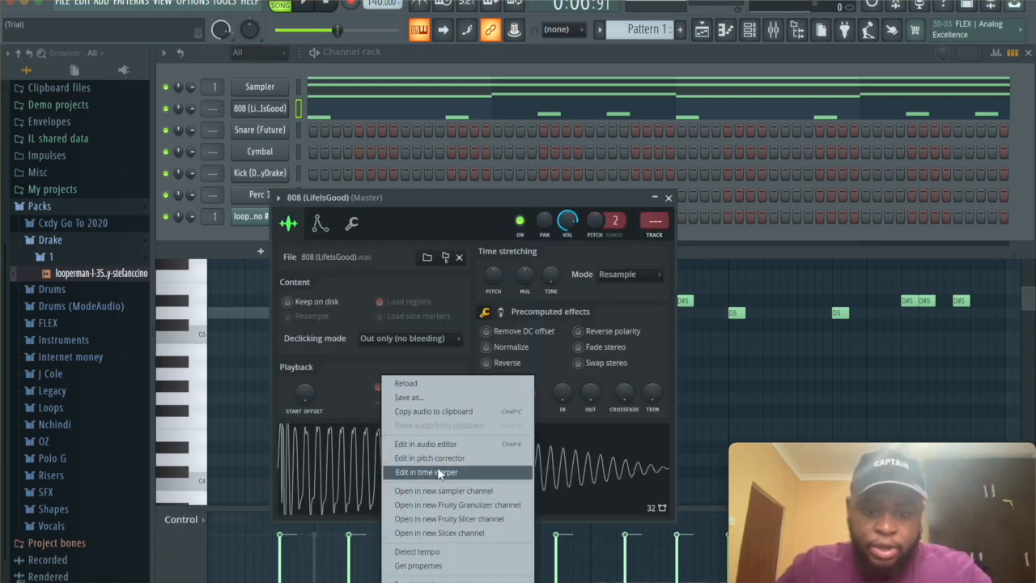
left_click(447, 447)
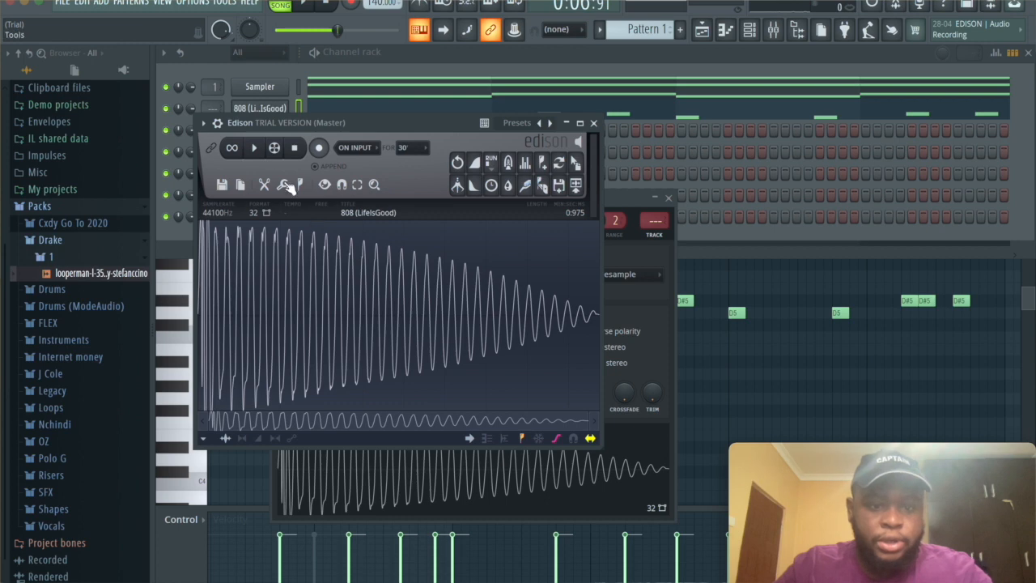
left_click(299, 185)
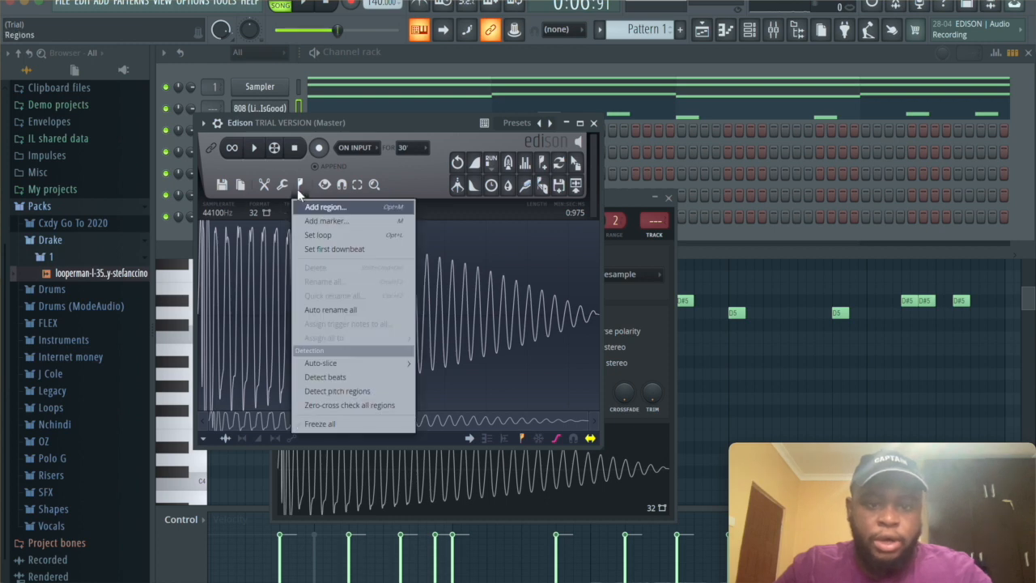
left_click(343, 392)
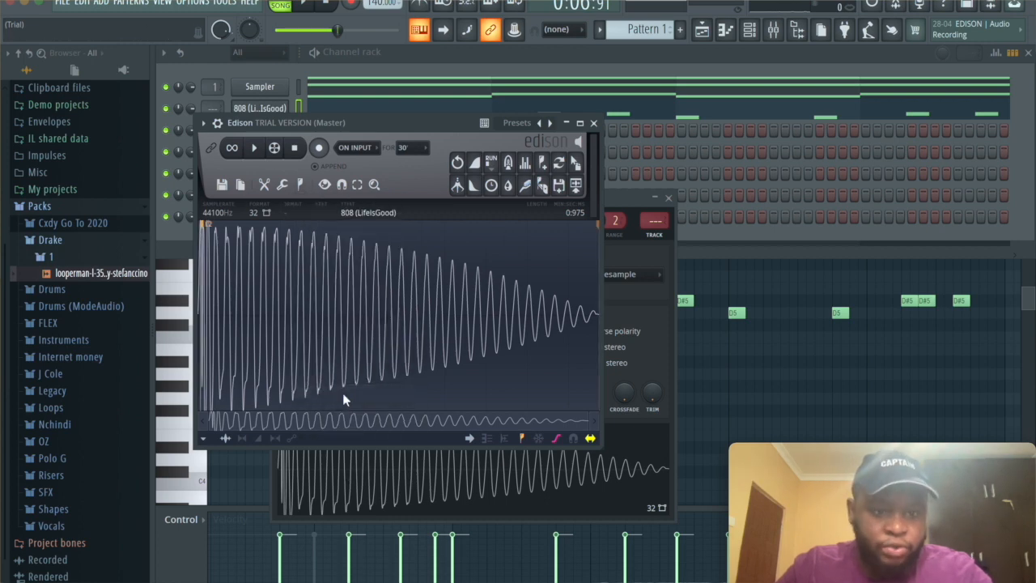
left_click(594, 124)
Step: Lengthen all the 808 notes so each one runs up to the next, and play back the line
key("F7")
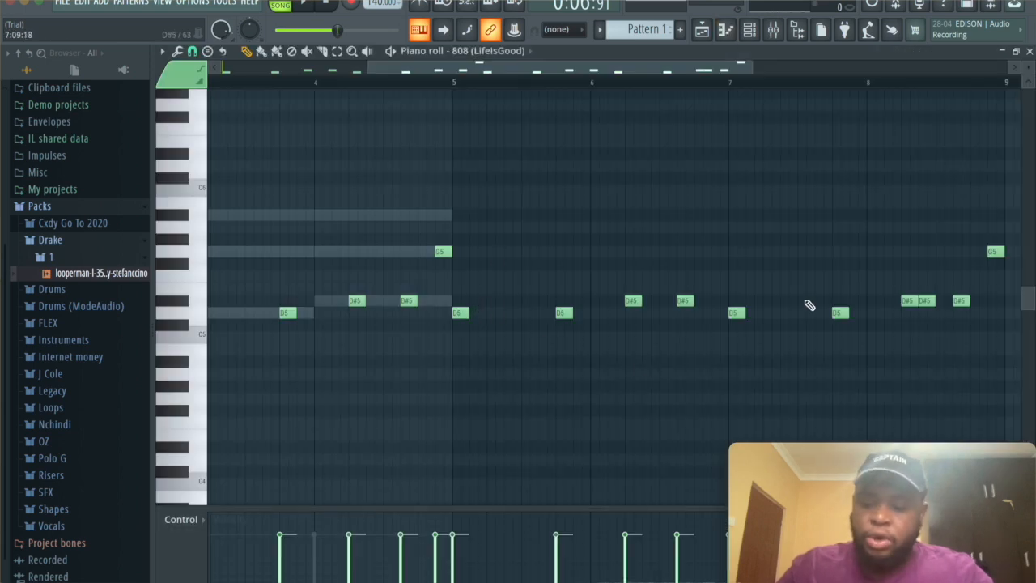
key("ctrl+l")
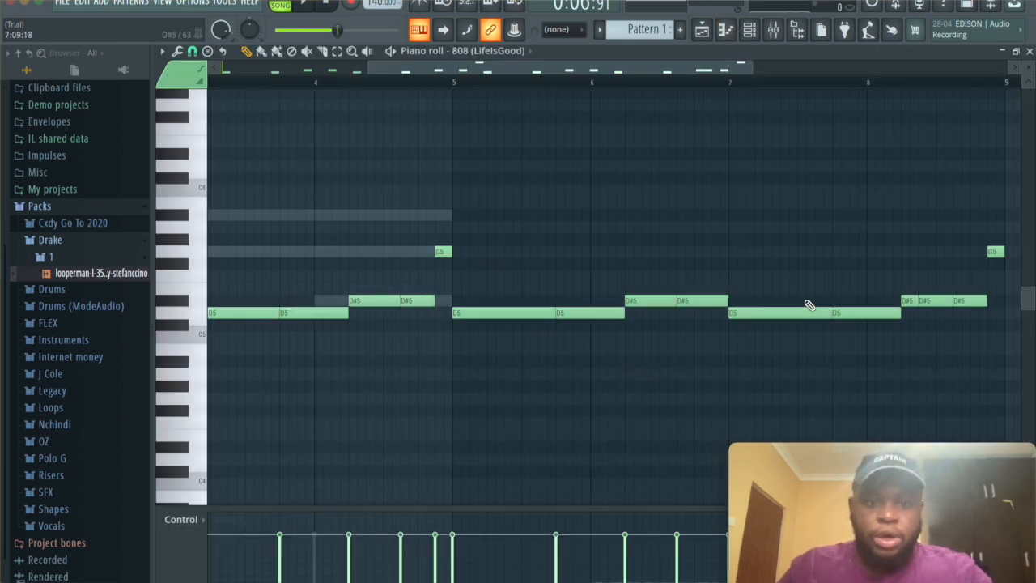
scroll(808, 304, "left", 4)
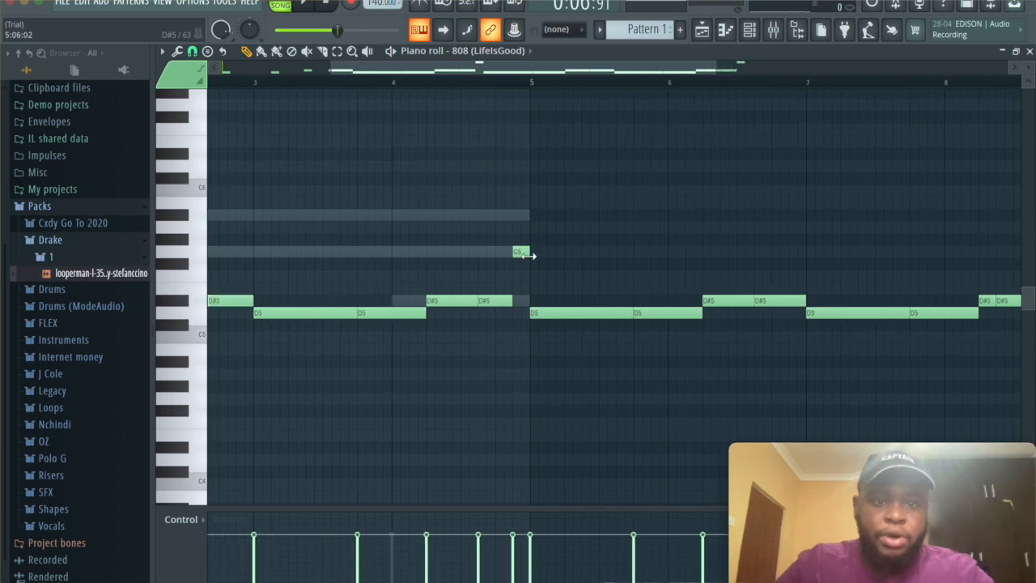
left_click(750, 31)
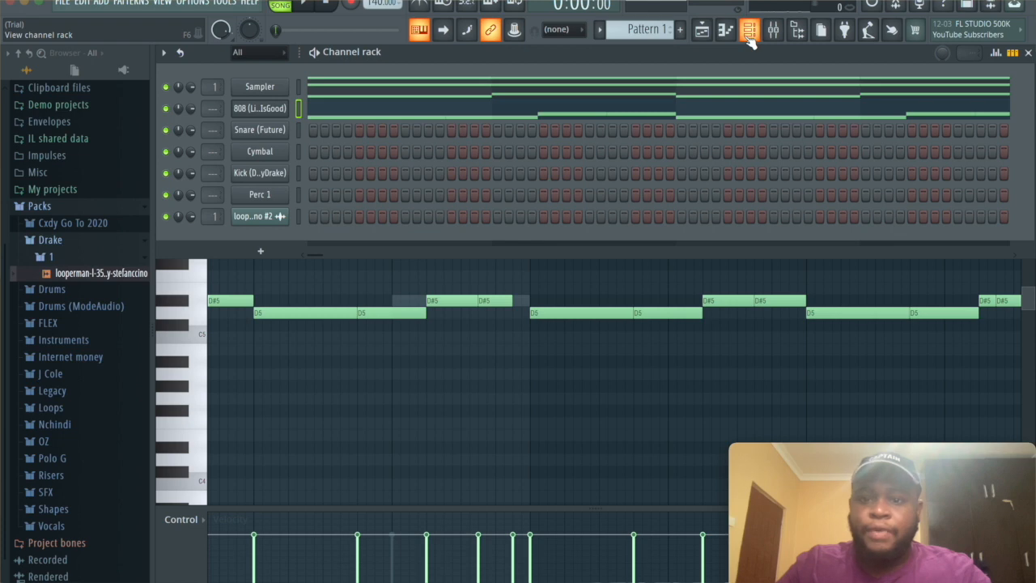
left_click(749, 38)
key("space")
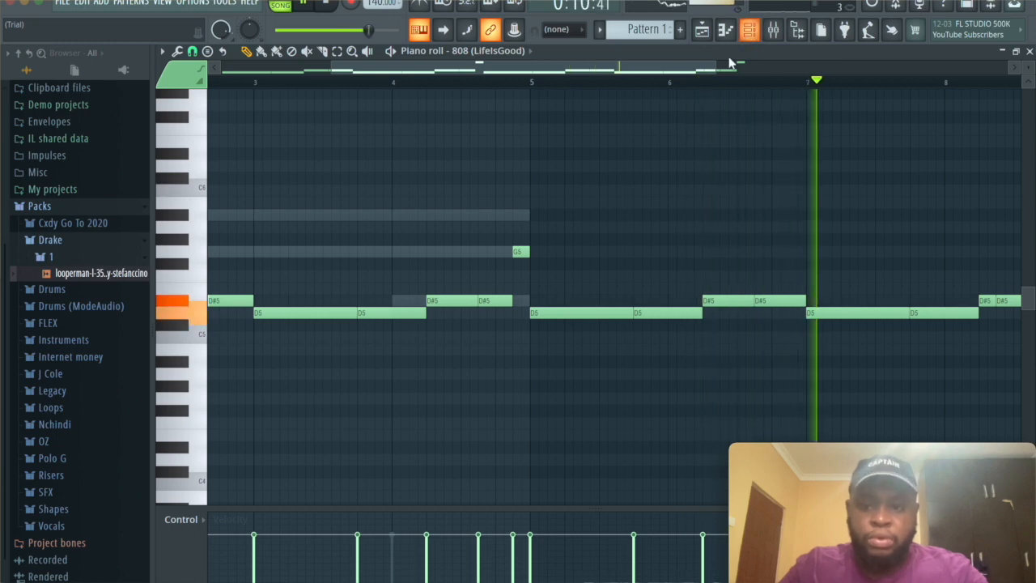
scroll(810, 116, "down", 2)
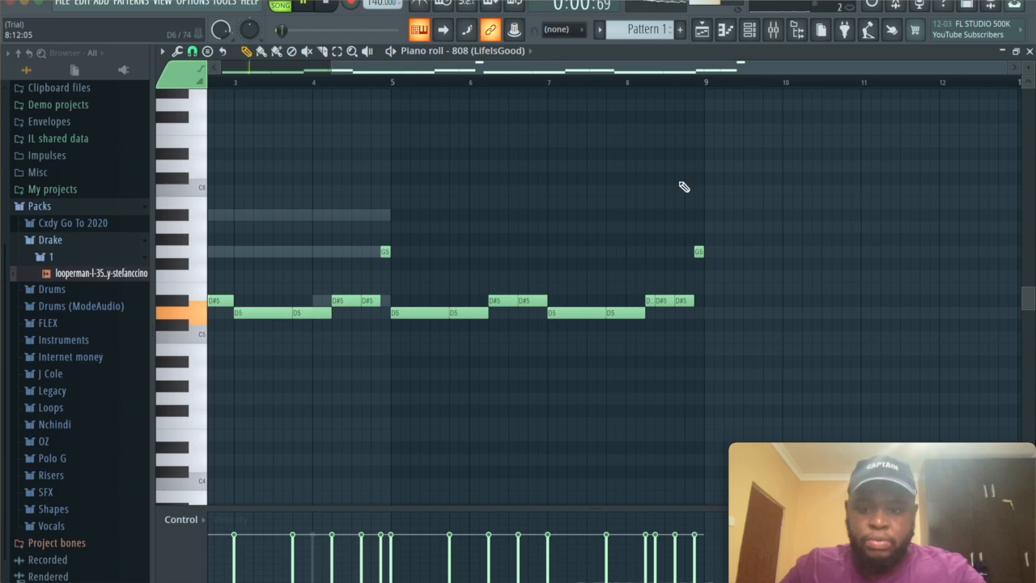
key("space")
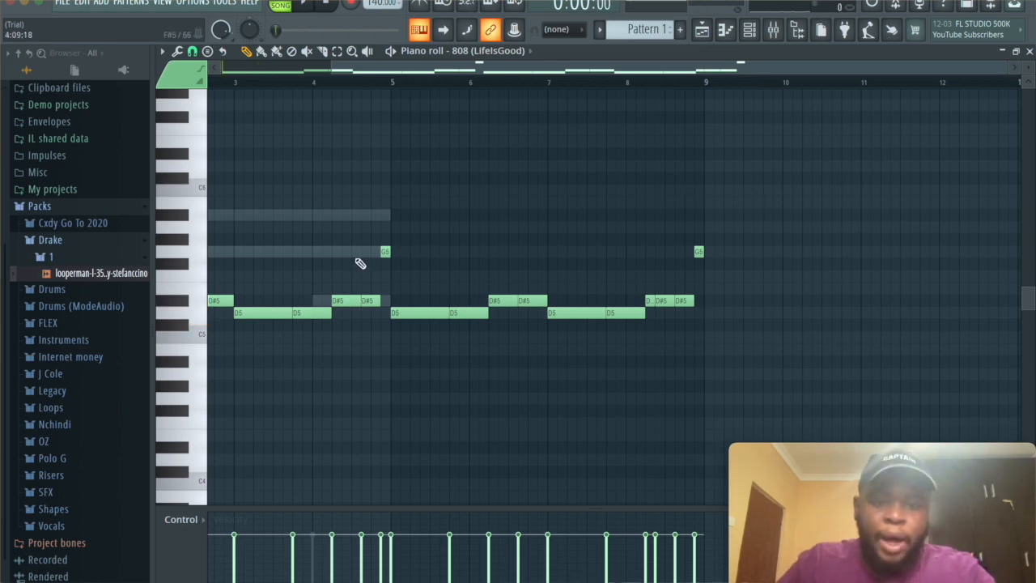
Step: Replace the G5 ending bar 4 by extending the preceding D#5 to the bar line, and show the channel rack
right_click(385, 253)
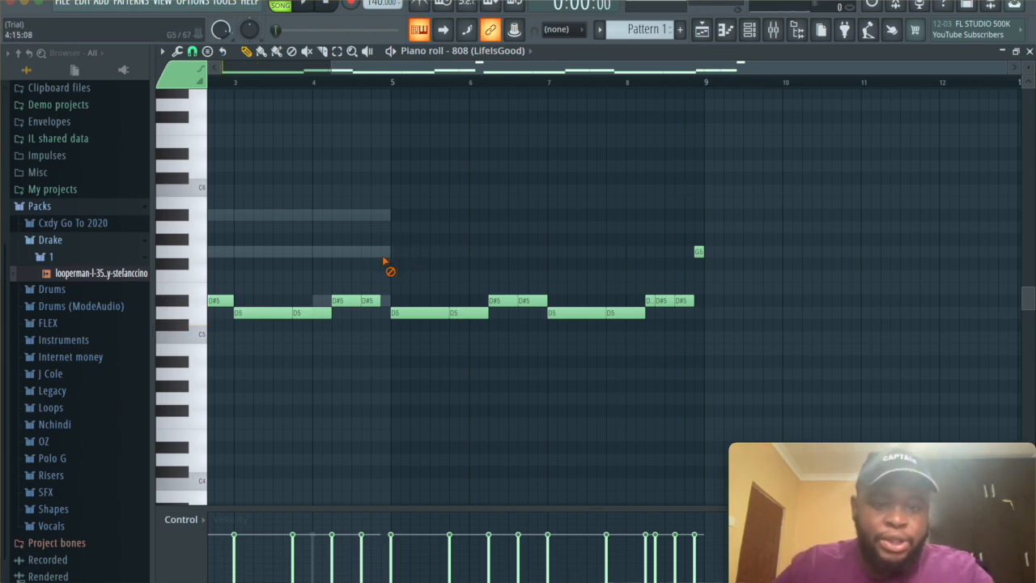
scroll(388, 262, "left", 3)
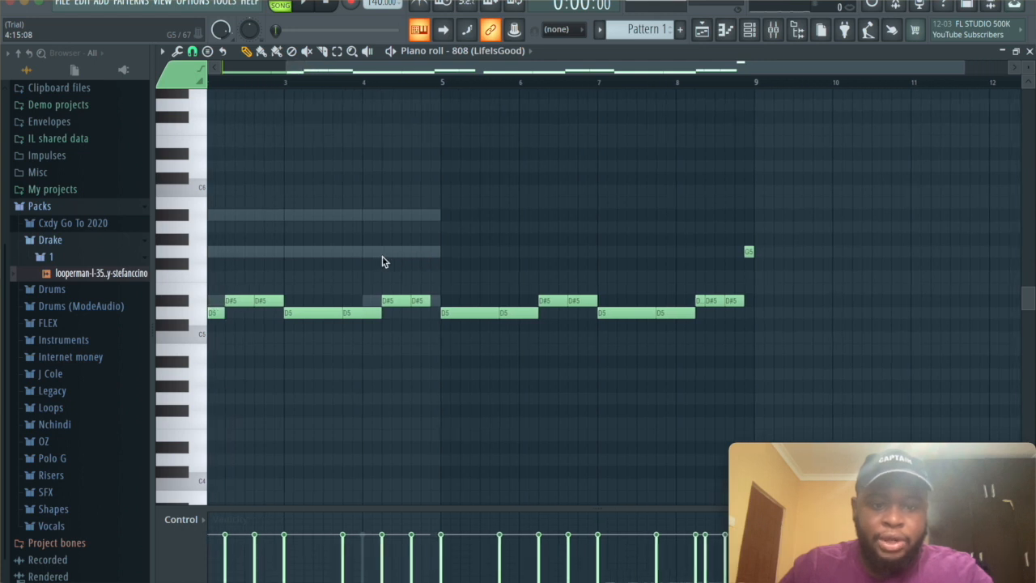
scroll(383, 262, "left", 2)
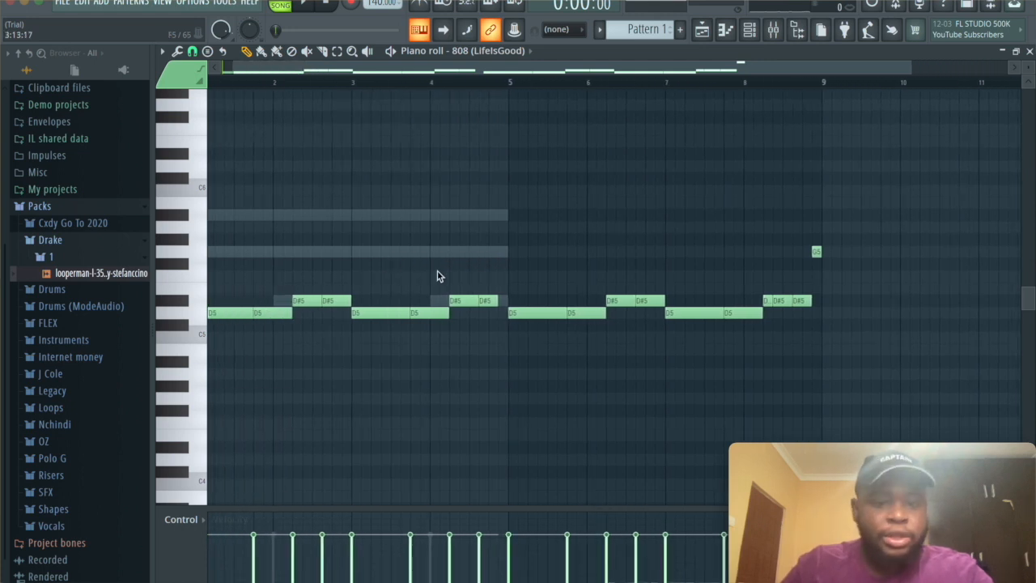
left_click_drag(507, 73, 367, 75)
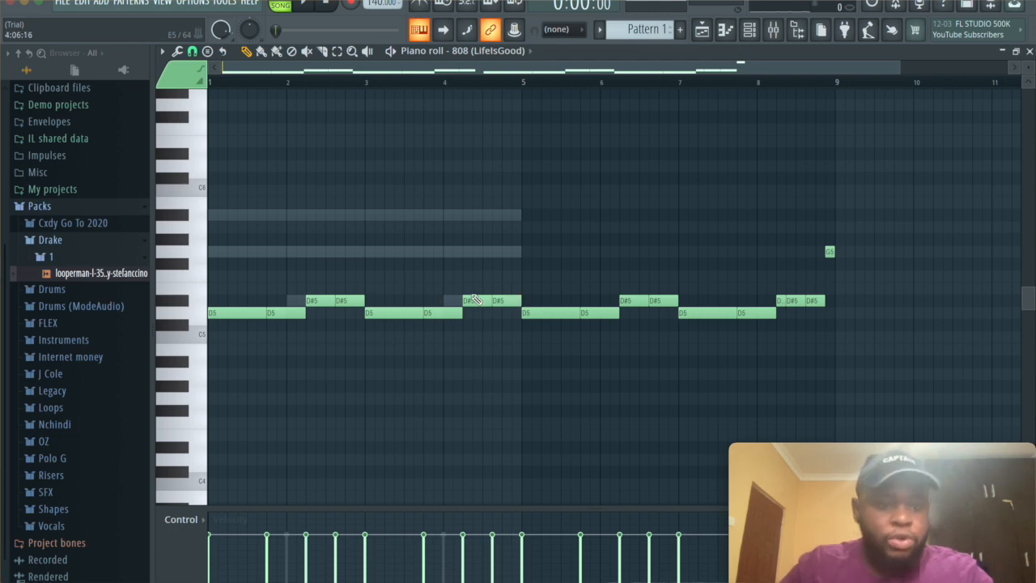
left_click(750, 33)
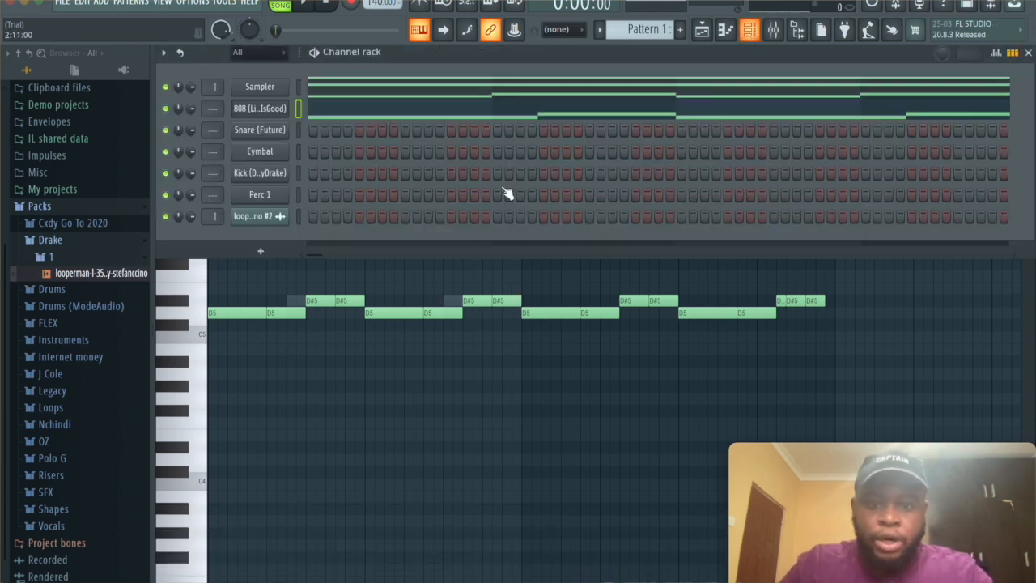
Step: Enable the 808's volume envelope with zero attack, decay, sustain and release and maximum hold, and close its settings
left_click(277, 113)
left_click(322, 225)
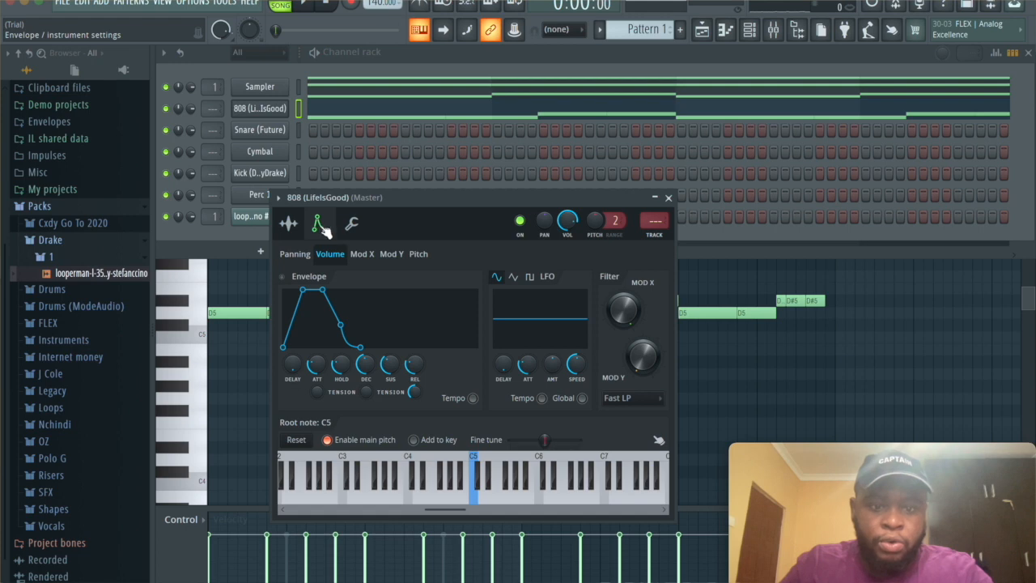
left_click_drag(317, 364, 366, 389)
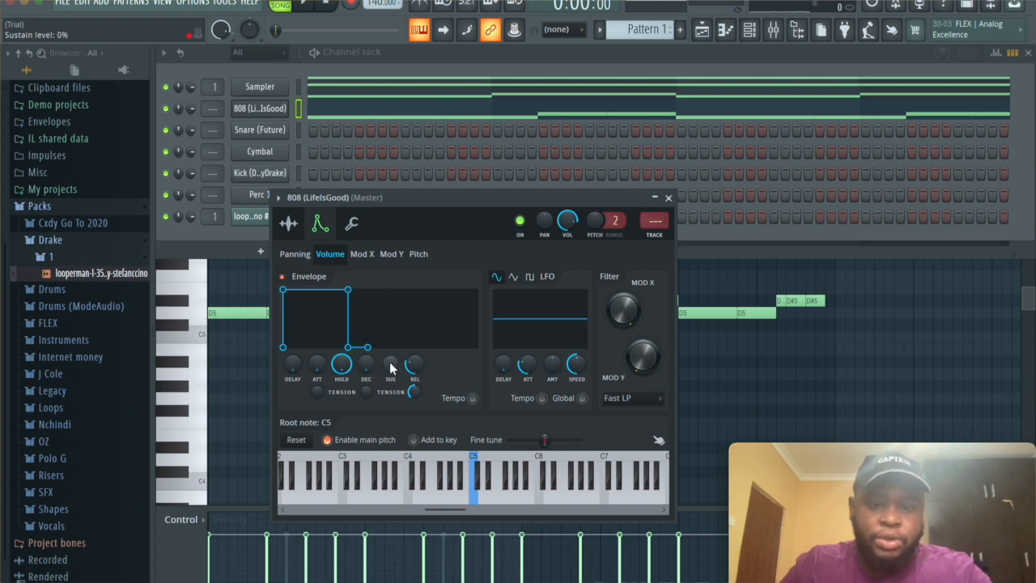
left_click_drag(421, 370, 421, 375)
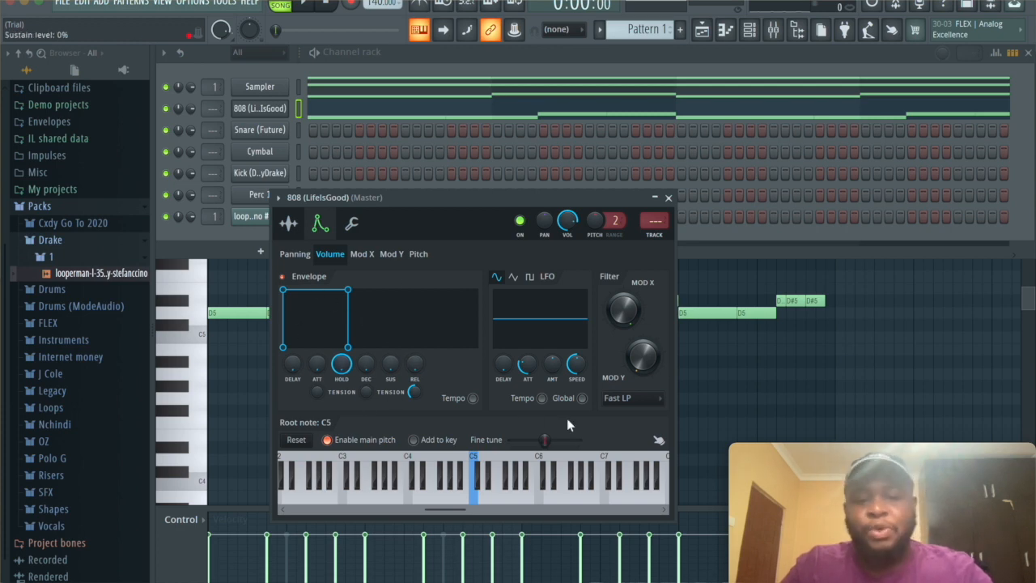
left_click(668, 198)
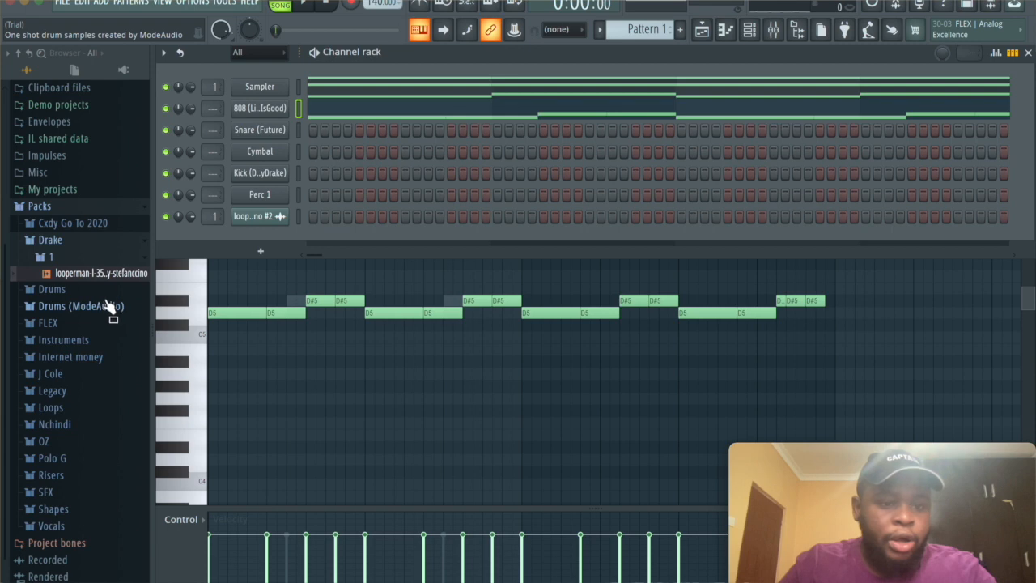
Step: Browse to the Hi Hats folder of the Cxdy Go To 2020 pack and add Pierre Hat as a new channel
left_click(93, 258)
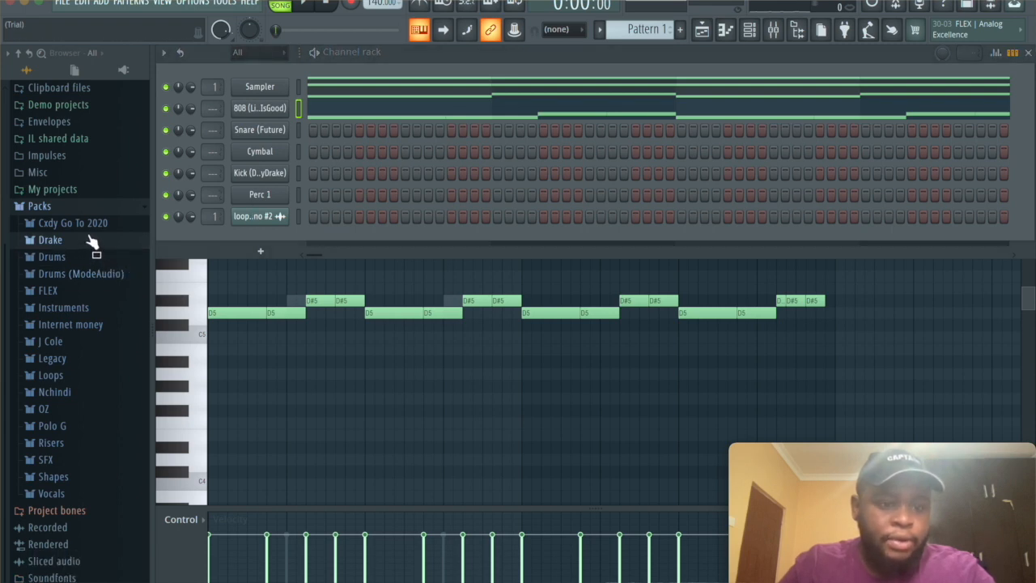
left_click(81, 224)
left_click(74, 308)
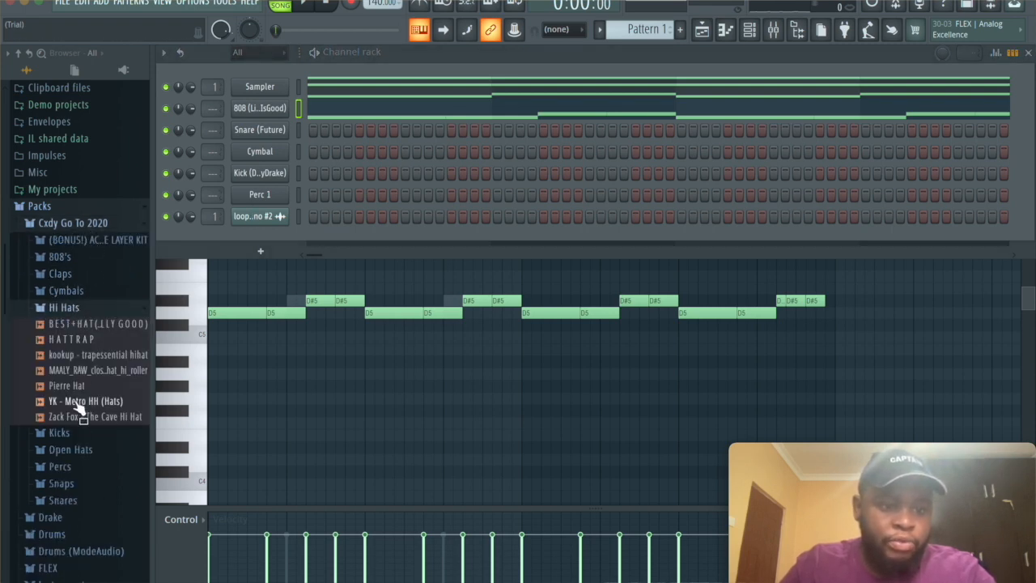
left_click_drag(76, 353, 290, 237)
Step: Fill the Pierre Hat channel on every 2 steps, and play the pattern while checking its notes in the piano roll
right_click(267, 237)
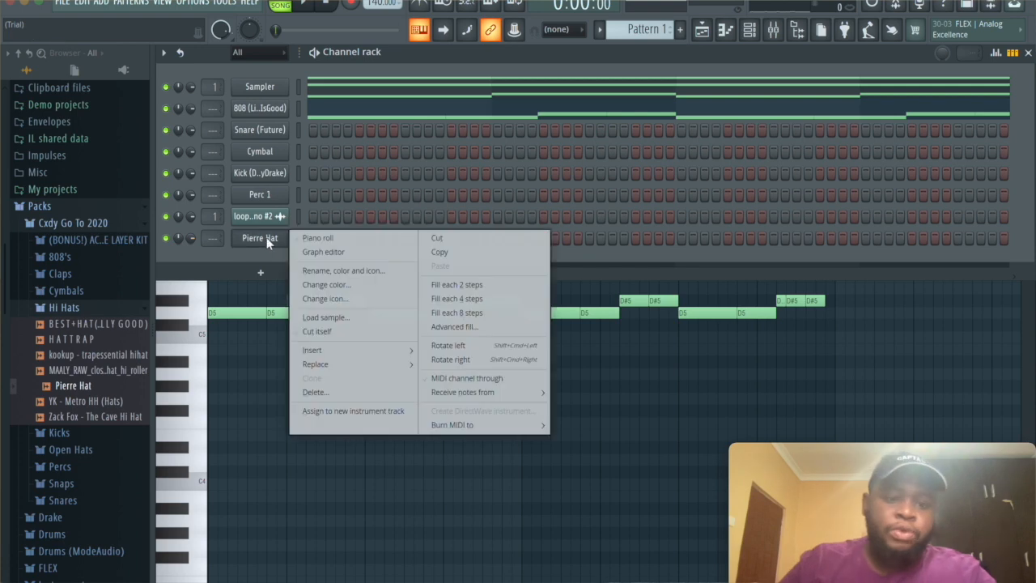
left_click(473, 285)
key("space")
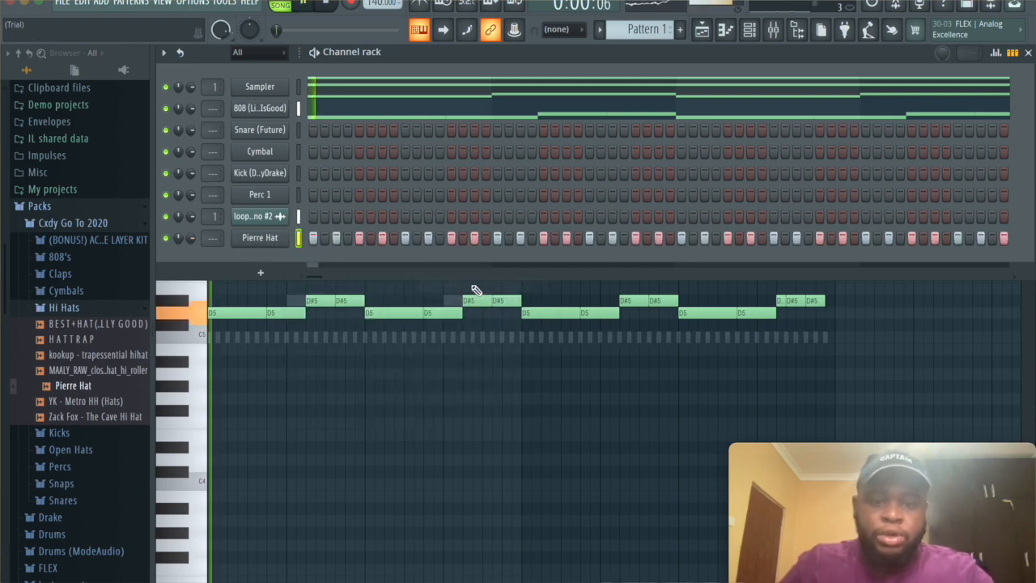
left_click(727, 30)
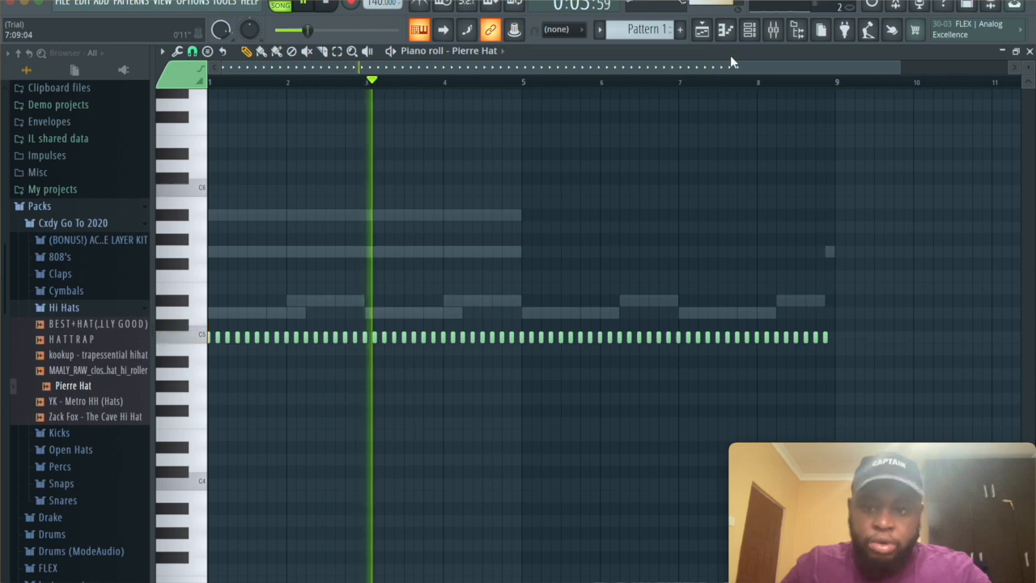
left_click(750, 30)
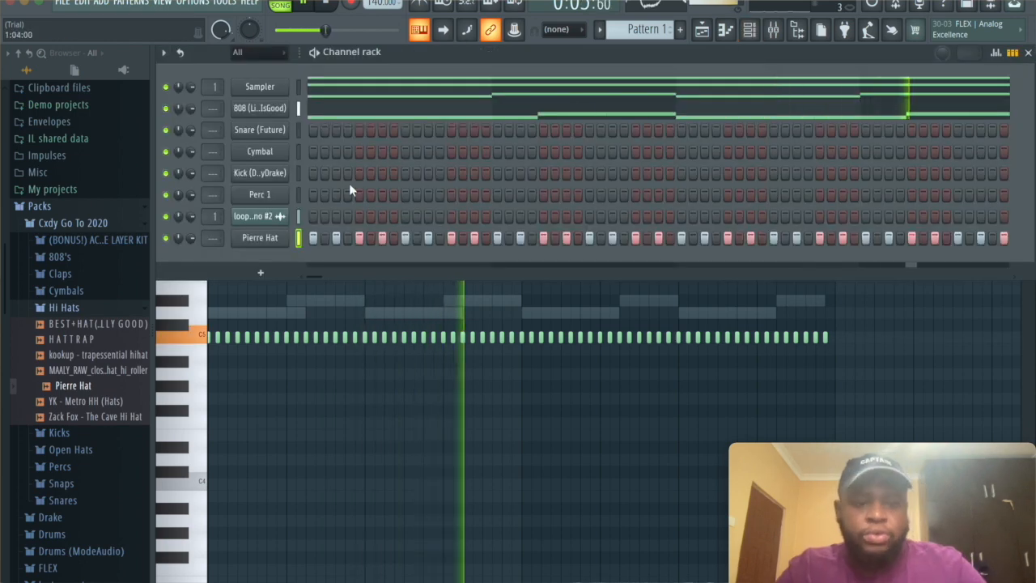
key("space")
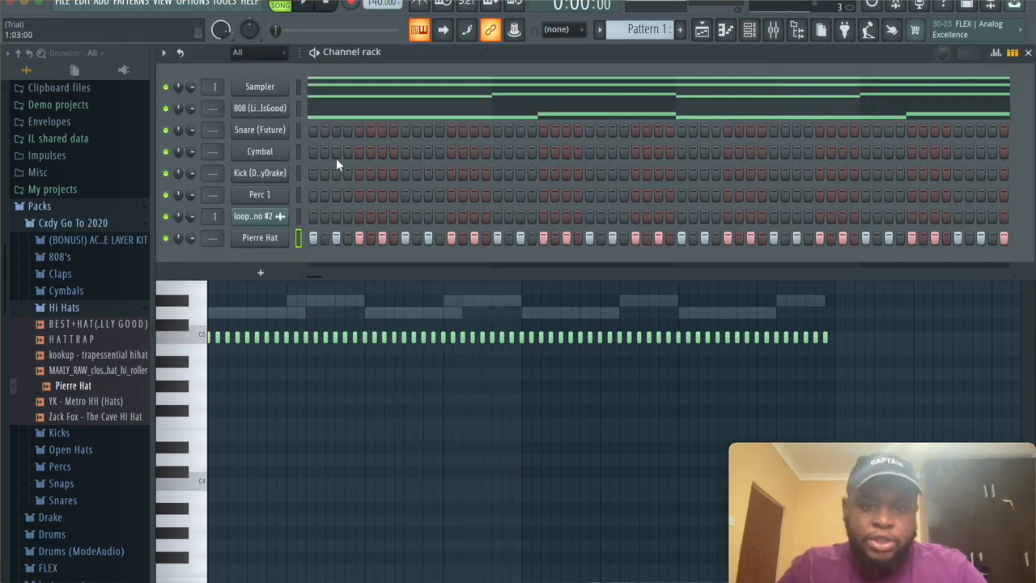
Step: Place a Cymbal hit on step 3 of the first bar, and play it back with the Cymbal piano roll open
left_click(336, 152)
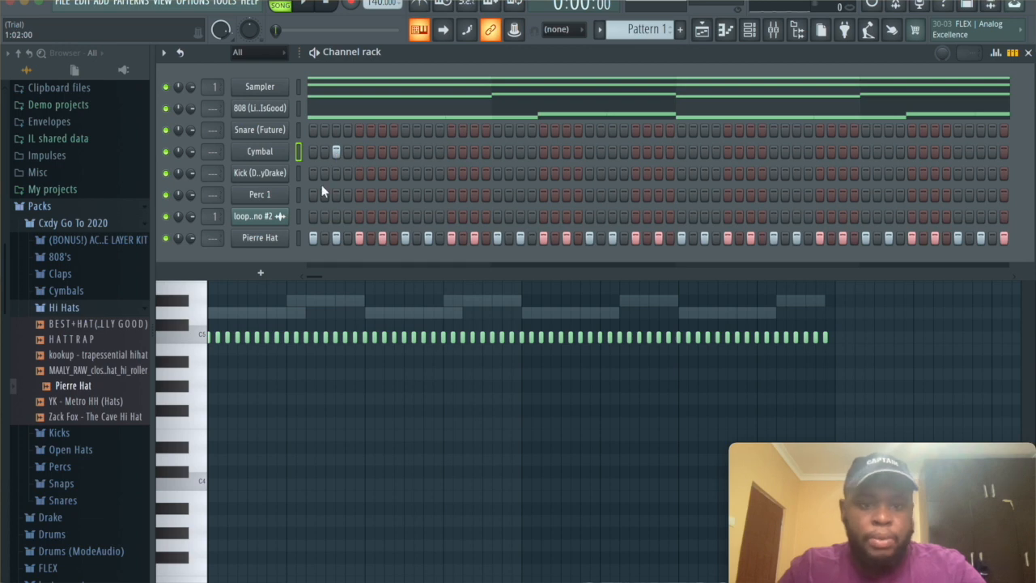
key("space")
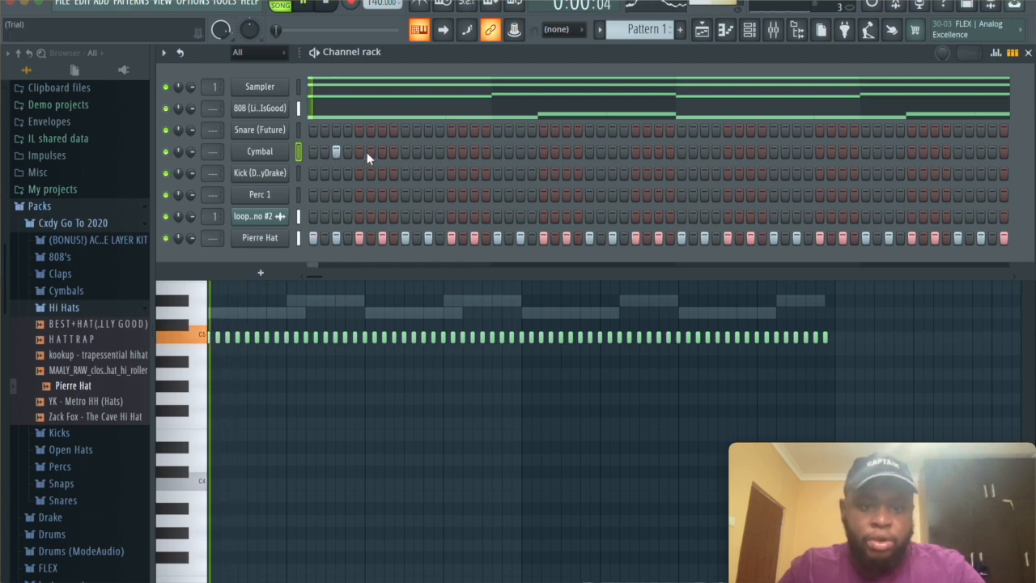
key("F7")
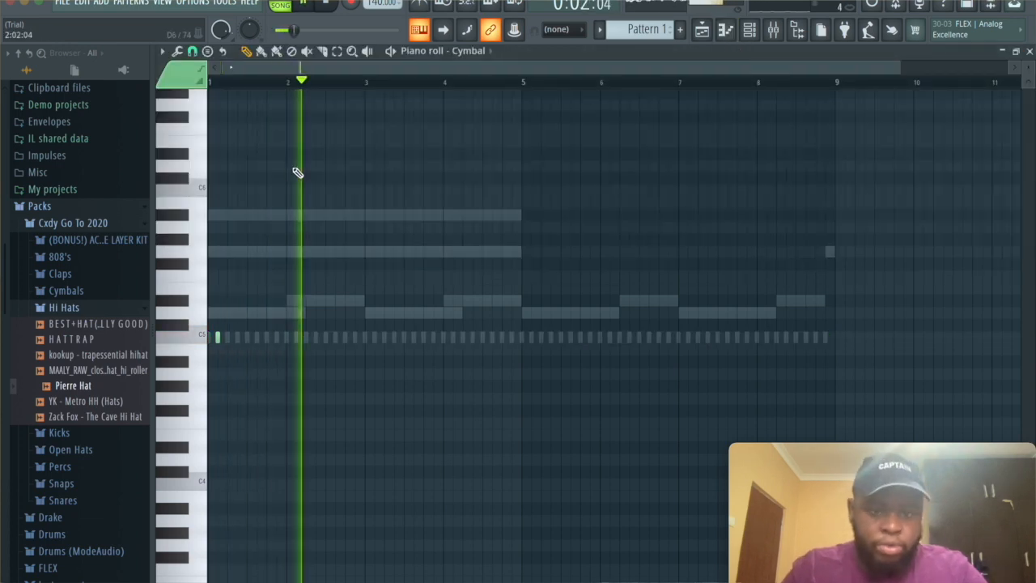
key("space")
Step: Duplicate the cymbal's bars 1–2 three times to fill eight bars, and play back the result
left_click_drag(368, 82, 140, 83)
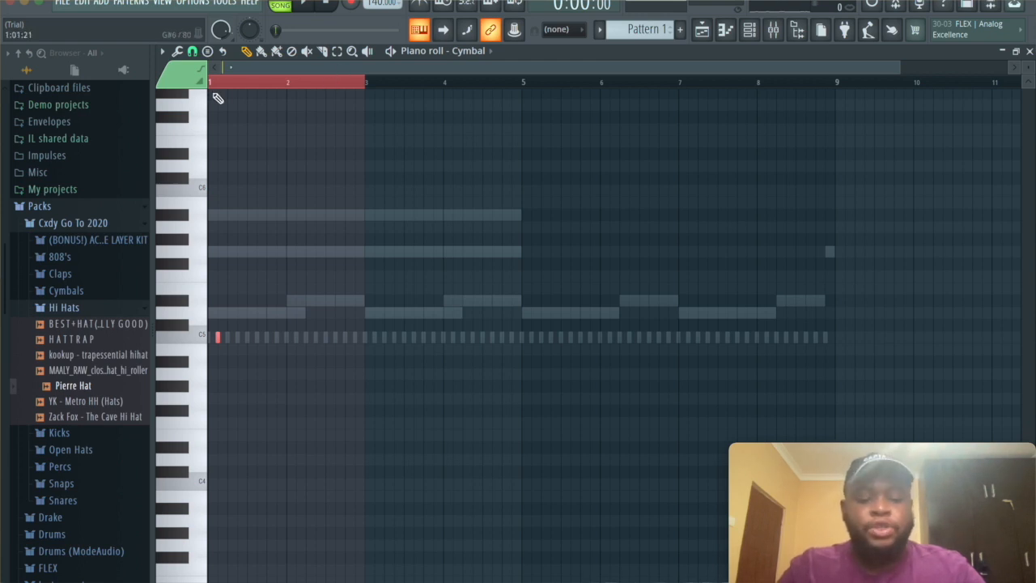
key("ctrl+b")
key("ctrl+b")
key("ctrl+b")
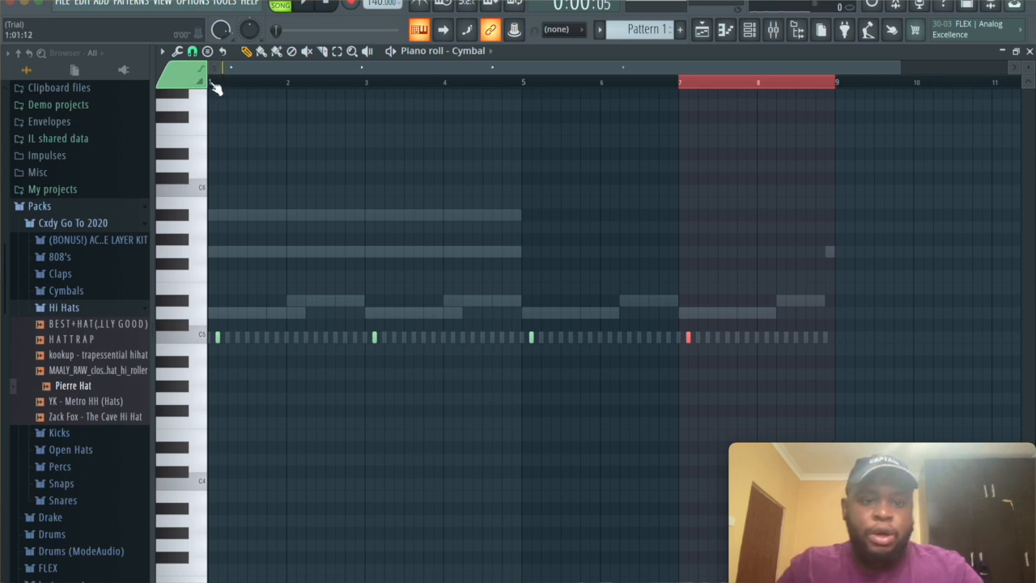
left_click(211, 84)
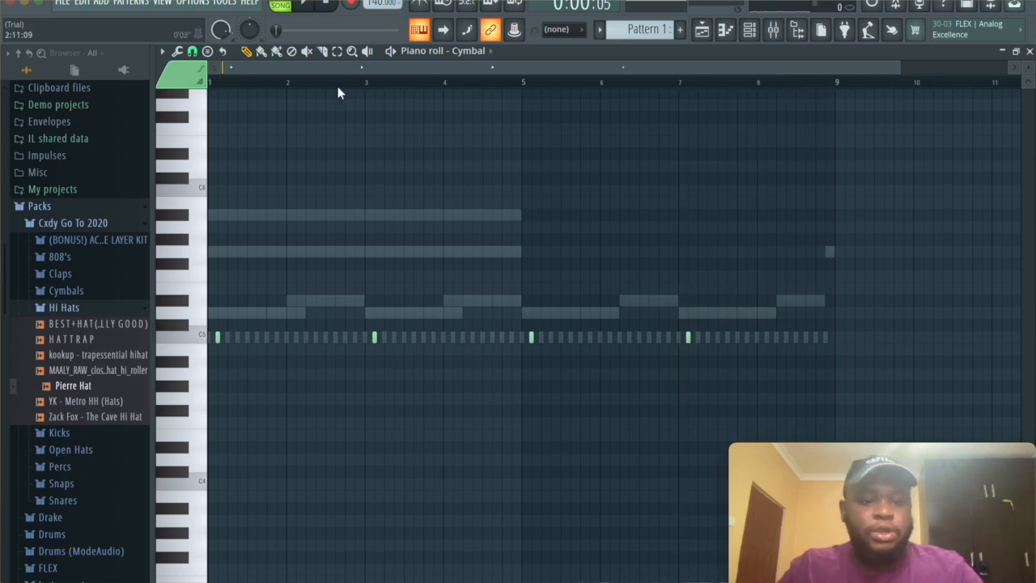
key("space")
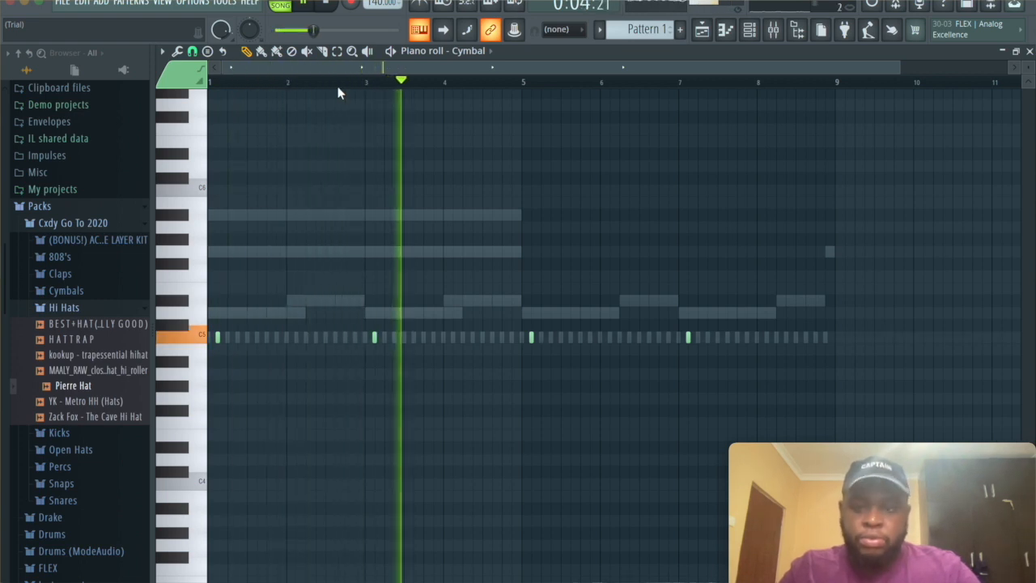
left_click(750, 30)
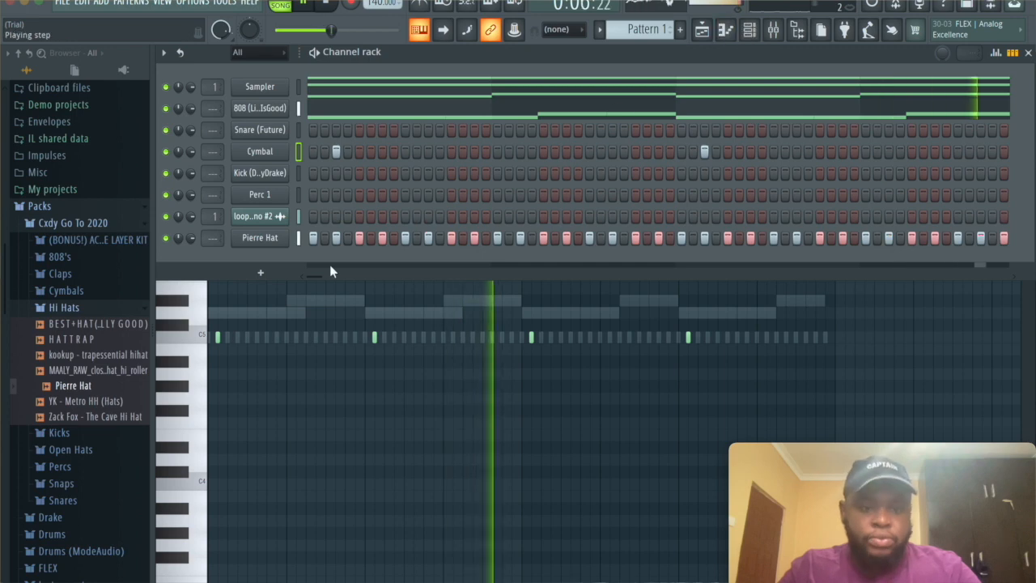
key("space")
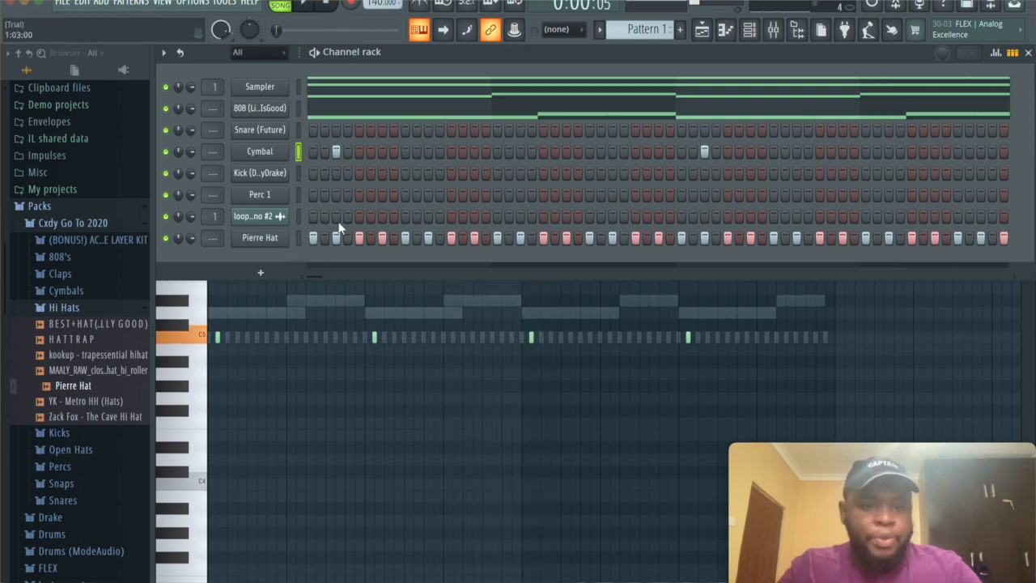
Step: Nudge all the Pierre Hat notes slightly off the grid with snapping set to none, restore 1/2 step snapping, and start playback
left_click(725, 29)
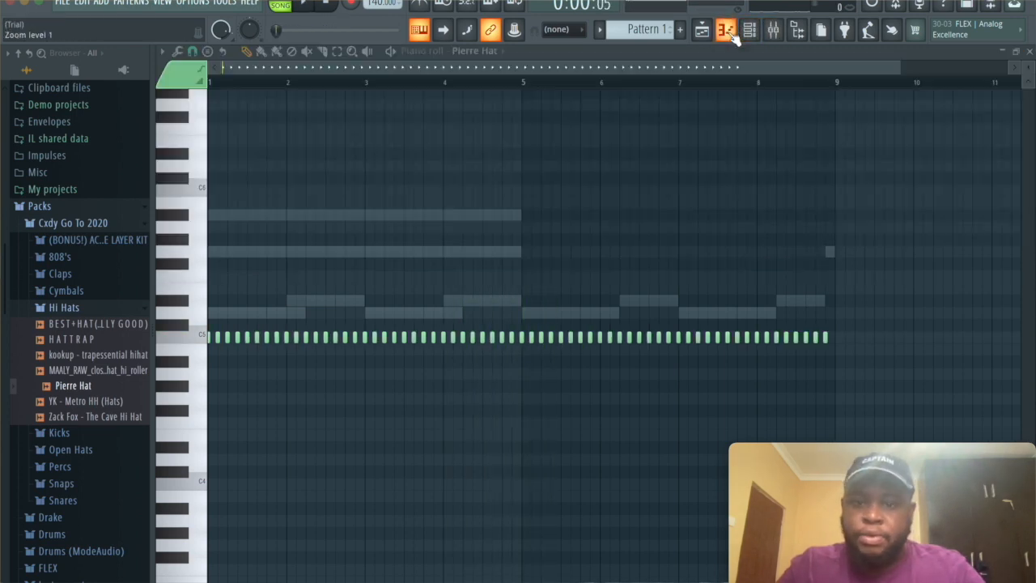
key("ctrl+a")
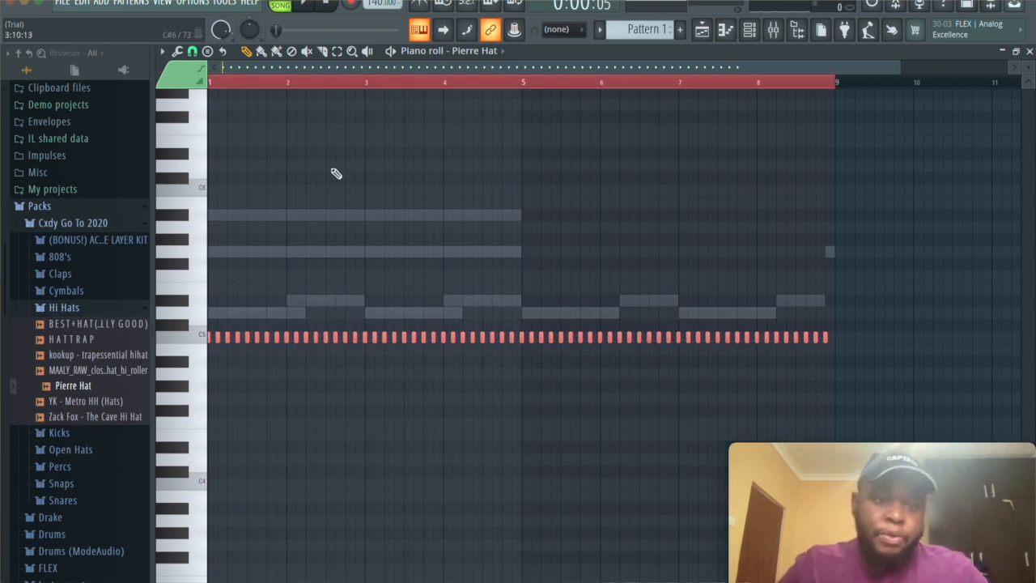
left_click(191, 51)
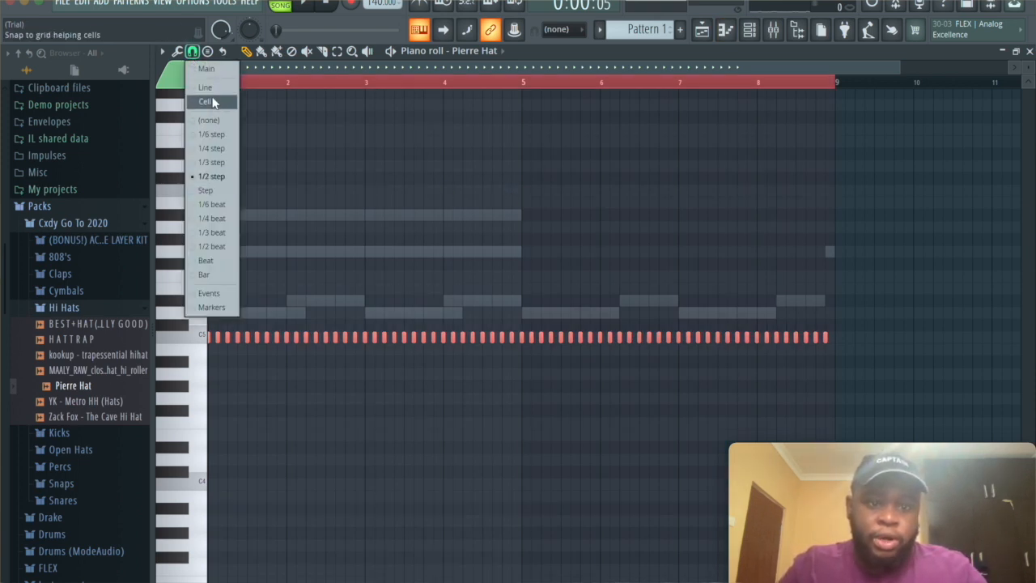
left_click(212, 120)
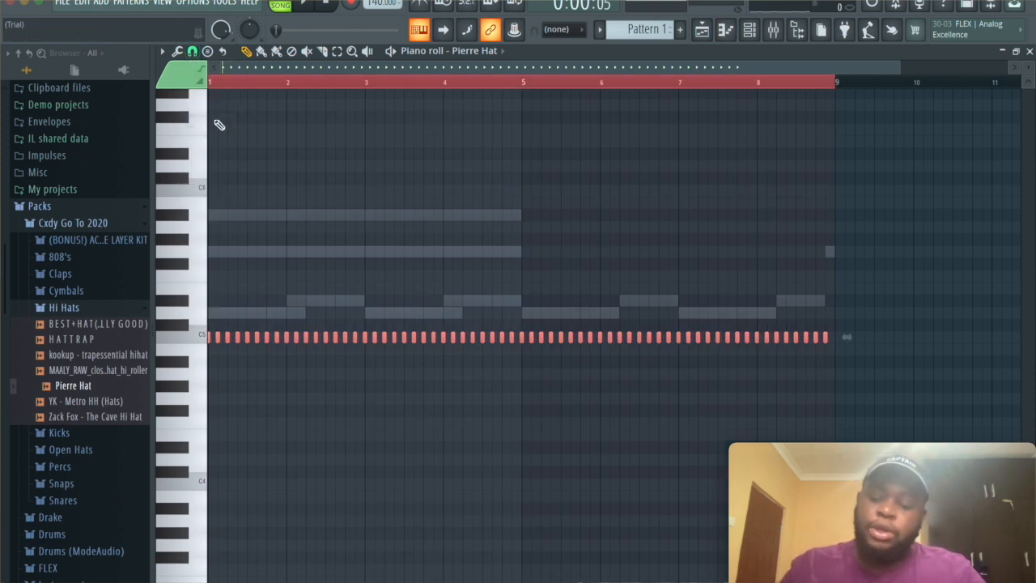
left_click(195, 55)
left_click(208, 173)
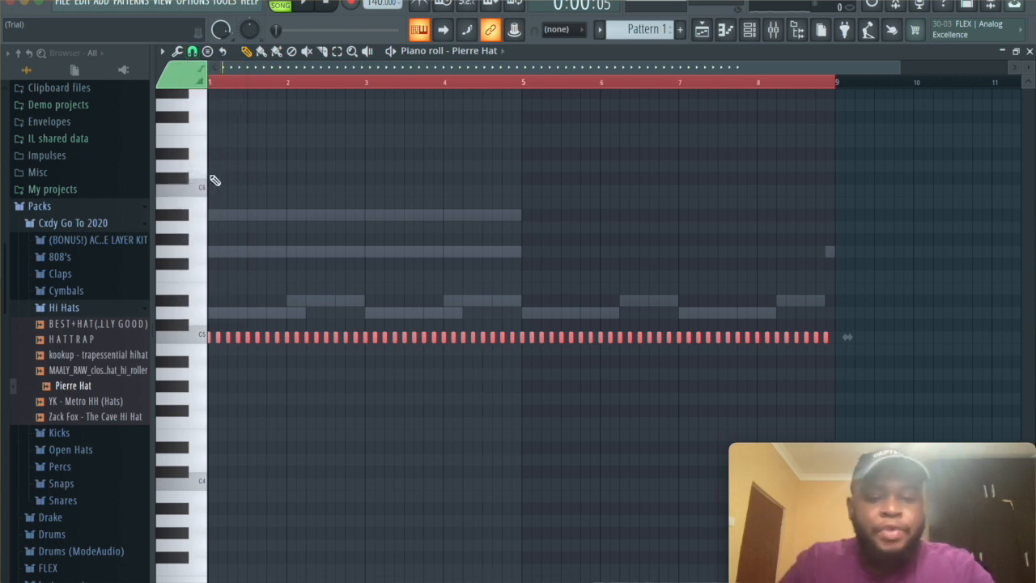
key("space")
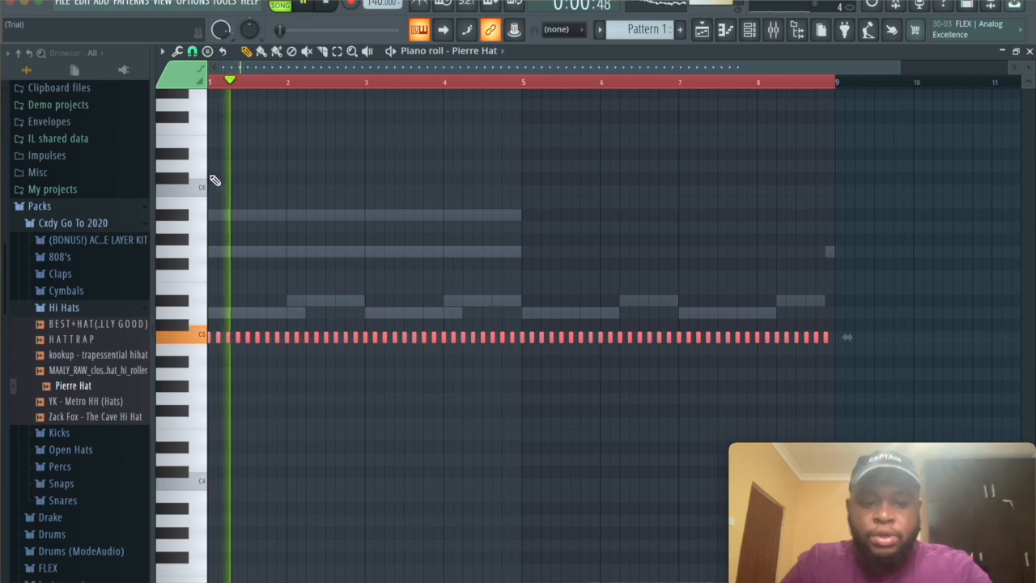
Step: Select the Snare (Future) channel, show the channel rack, and place a snare hit on step 9 of the first bar
left_click(485, 50)
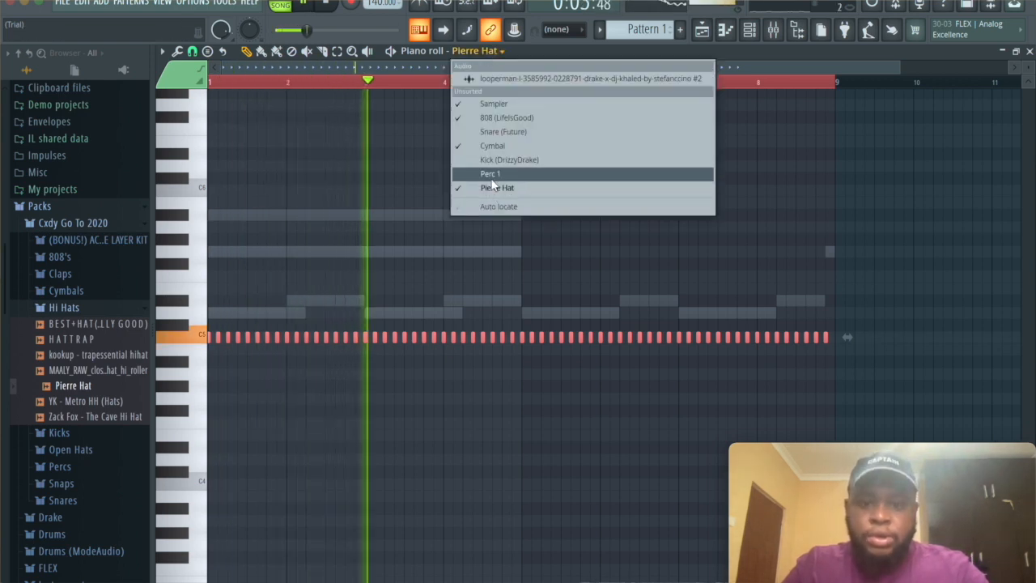
left_click(502, 134)
left_click(750, 29)
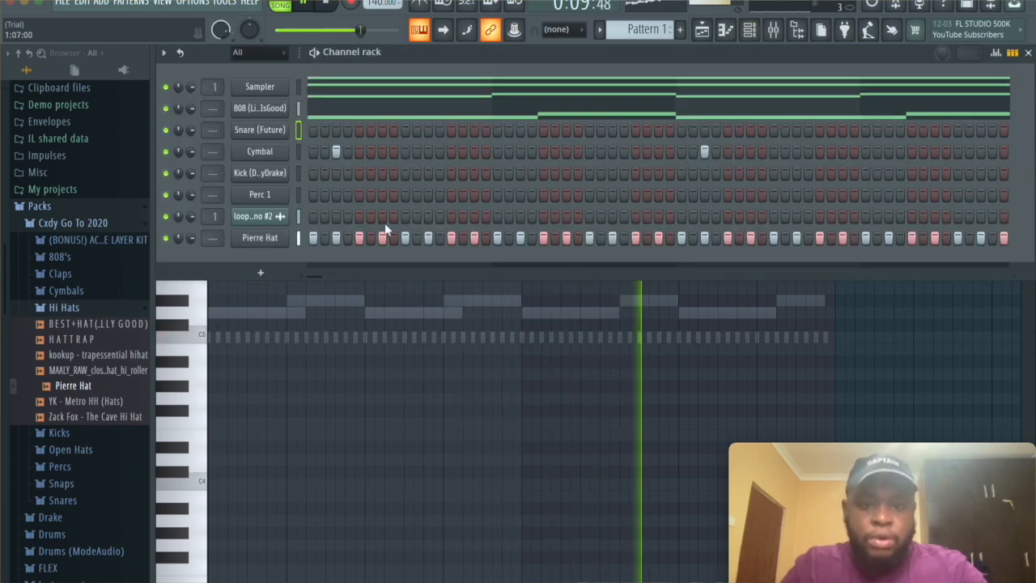
left_click(131, 310)
left_click(134, 313)
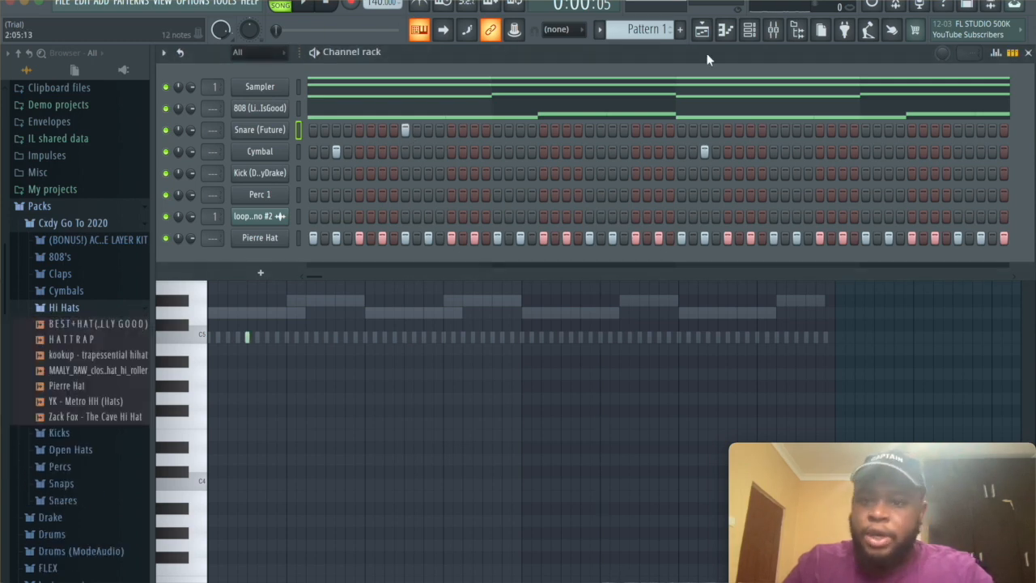
Step: Draw C5 snare notes at the middle of each bar from bar 2 to bar 8, and play them back
left_click(725, 29)
left_click(329, 340)
left_click(406, 339)
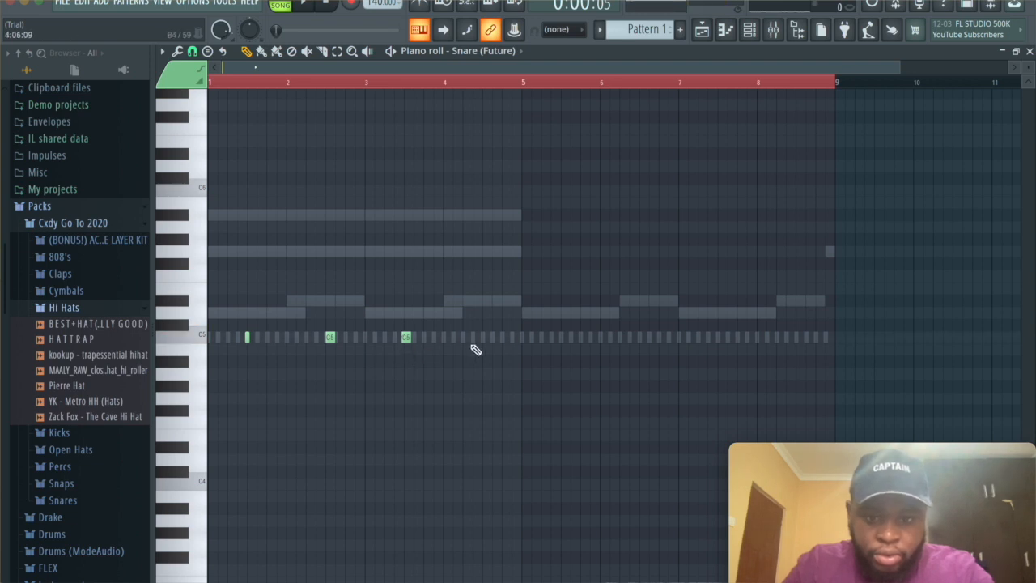
left_click(486, 339)
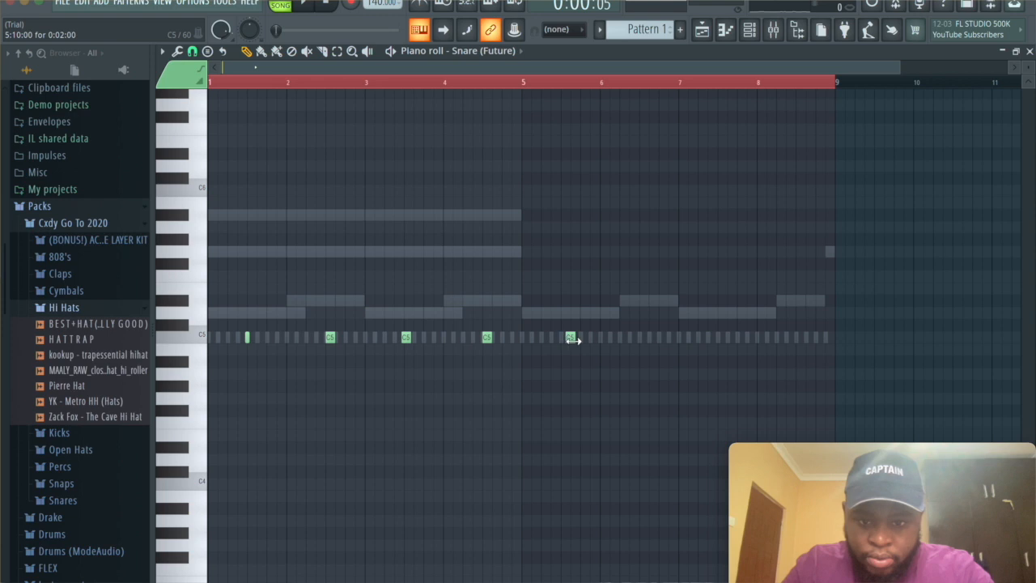
left_click_drag(570, 340, 566, 342)
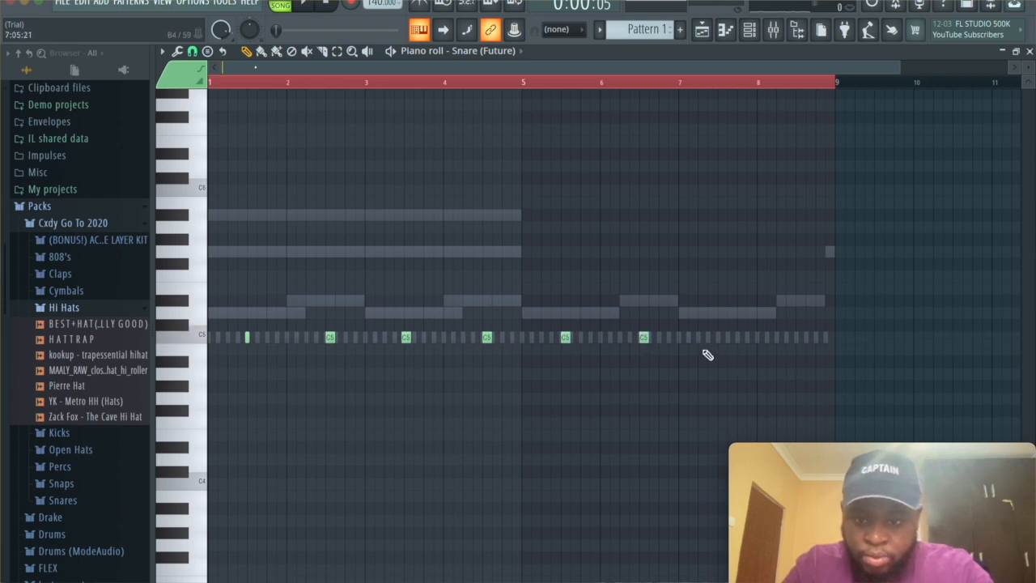
left_click(797, 337)
key("space")
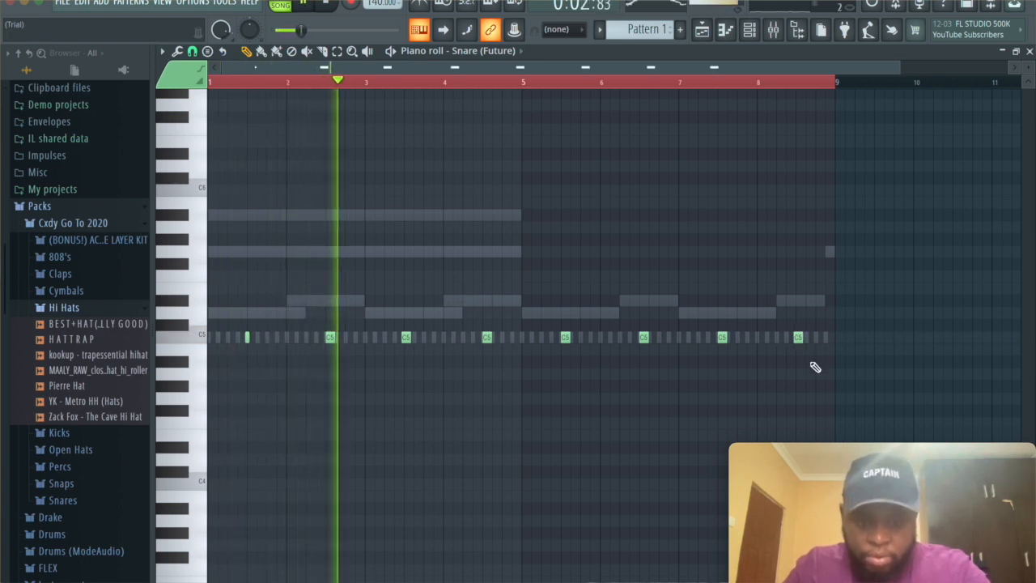
Step: Shift the snare note in bar 3 slightly later to line up with the middle of the bar, and replay the pattern
key("space")
left_click(406, 337)
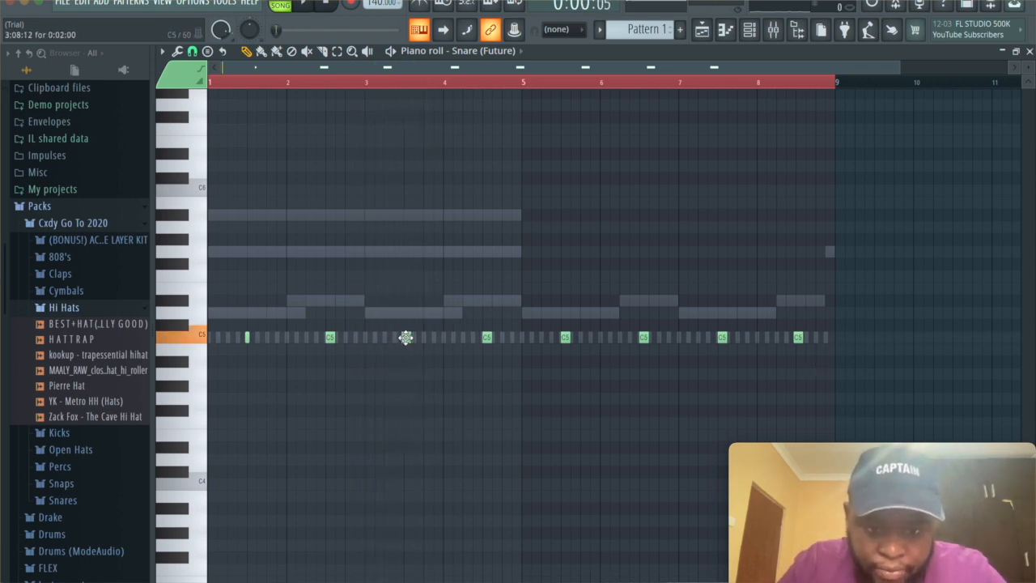
key("space")
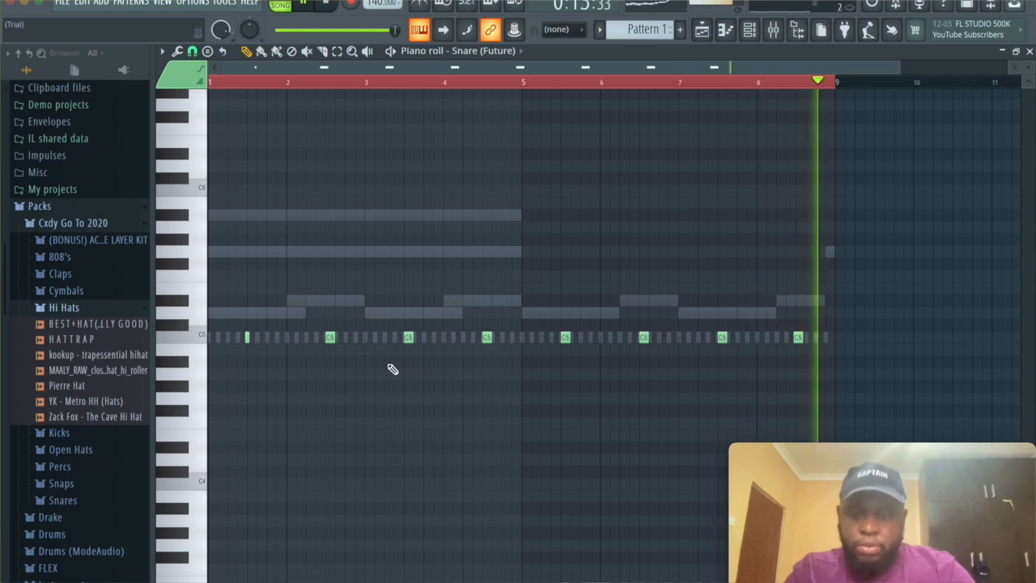
Step: Stop playback and open the Perc 1 channel's notes in the piano roll
key("space")
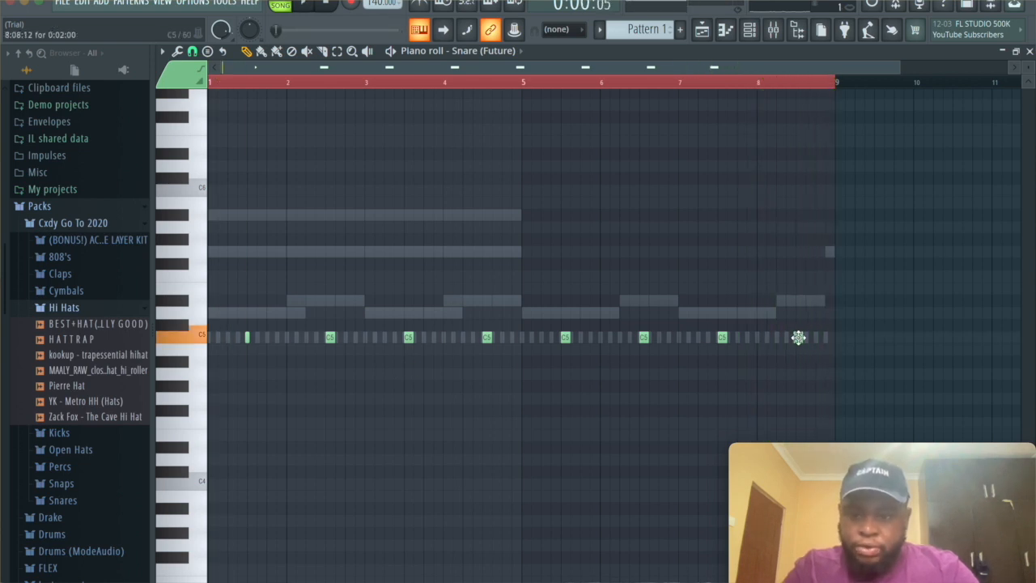
key("F6")
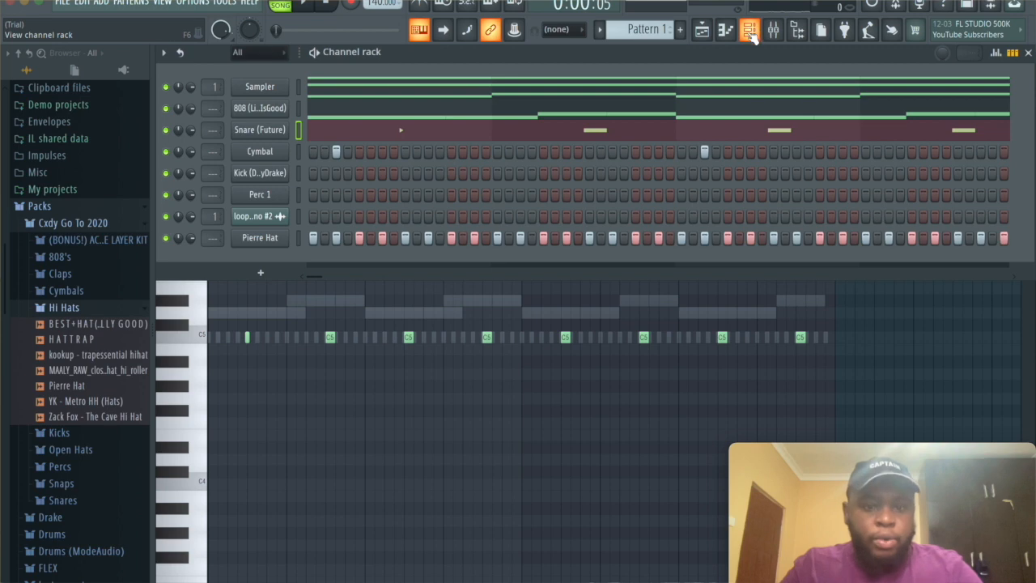
left_click(297, 195)
key("F6")
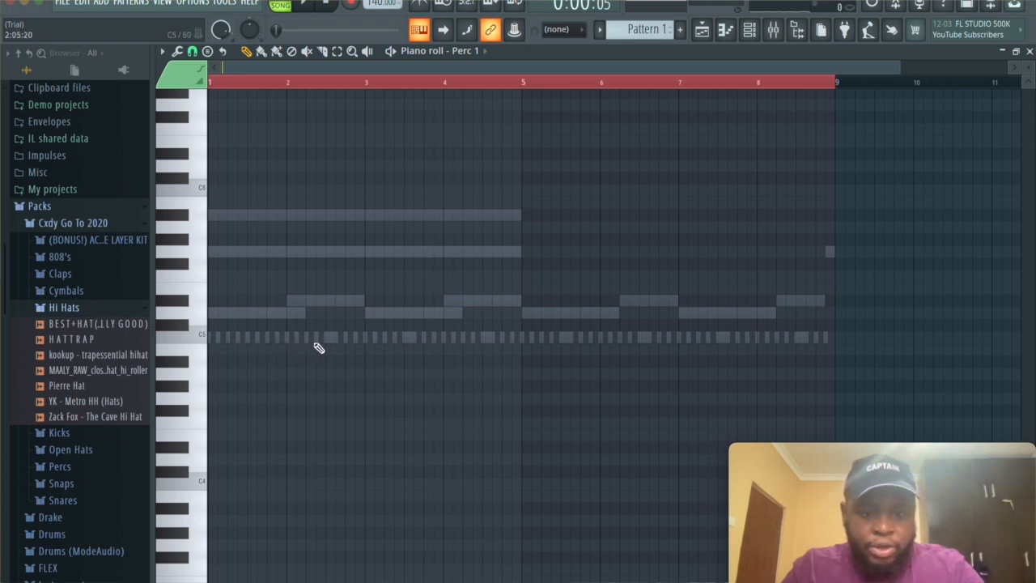
Step: Draw C5 Perc 1 notes just after the middle of bar 2, at the end of bar 4 and in bar 6 during playback
left_click(340, 338)
key("space")
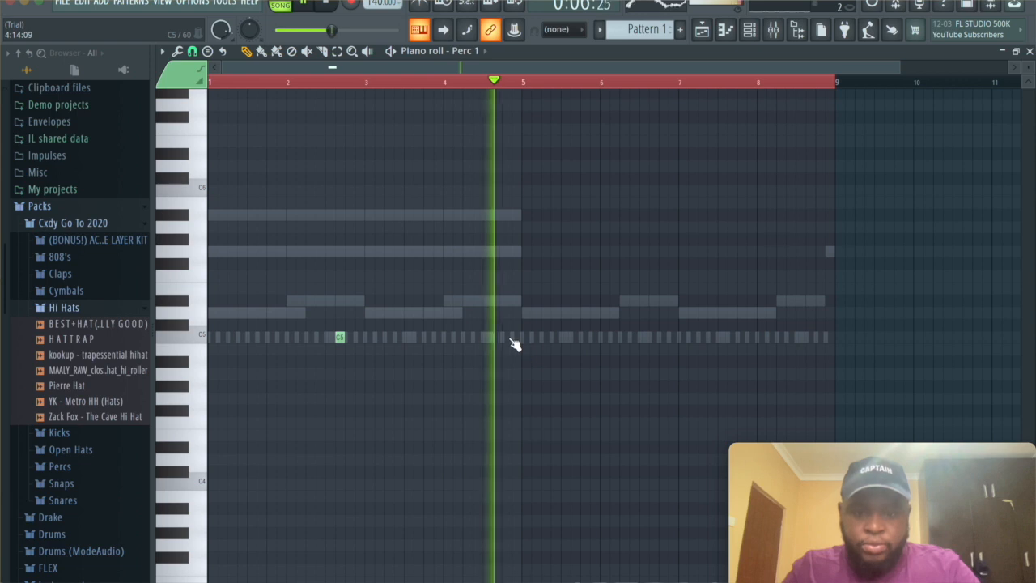
left_click(515, 337)
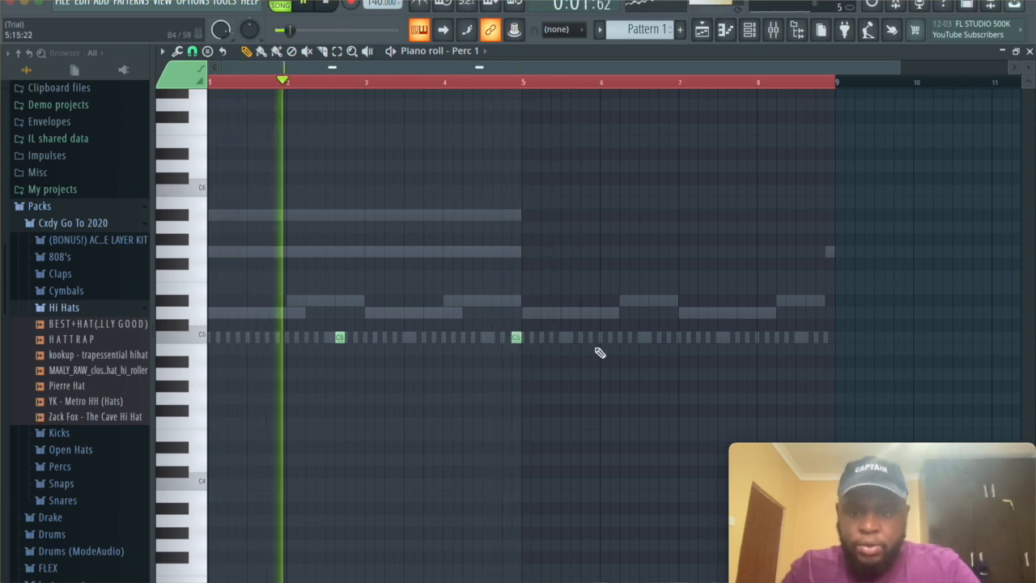
left_click(652, 337)
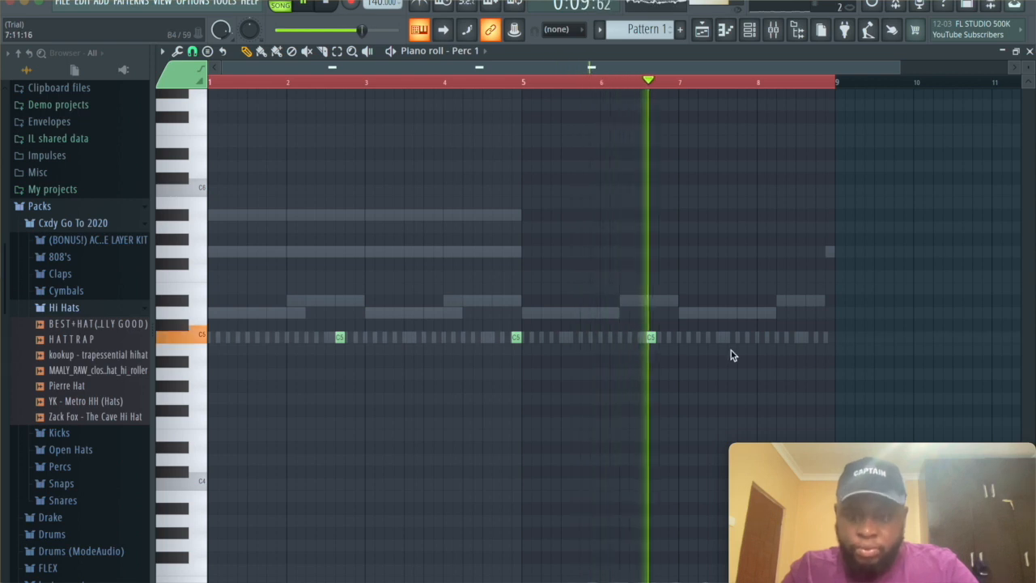
key("space")
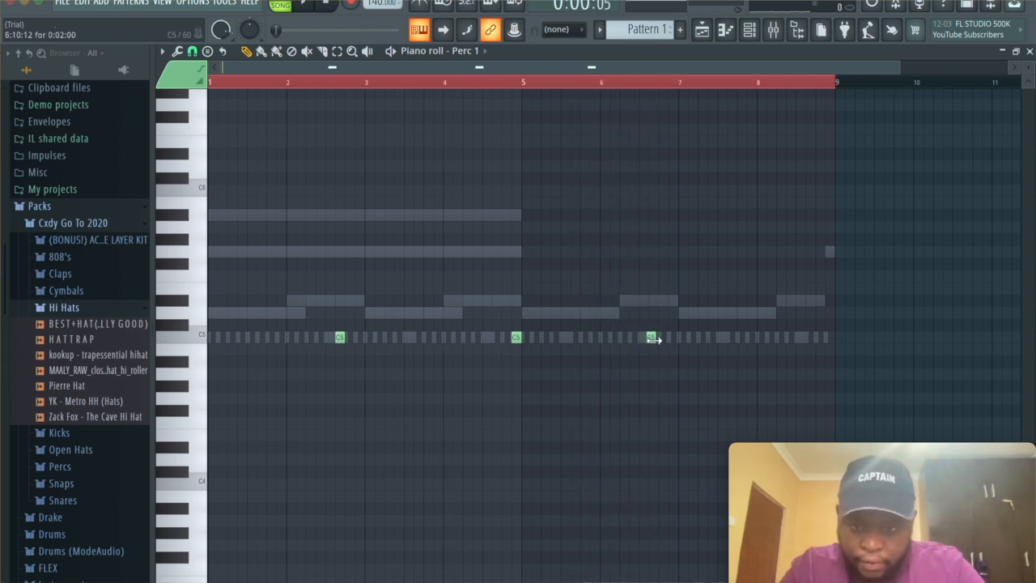
Step: Replace the bar 6 note by duplicating the Perc 1 notes of bars 1–4 into bars 5–8, play them and clear the selection
left_click(523, 85)
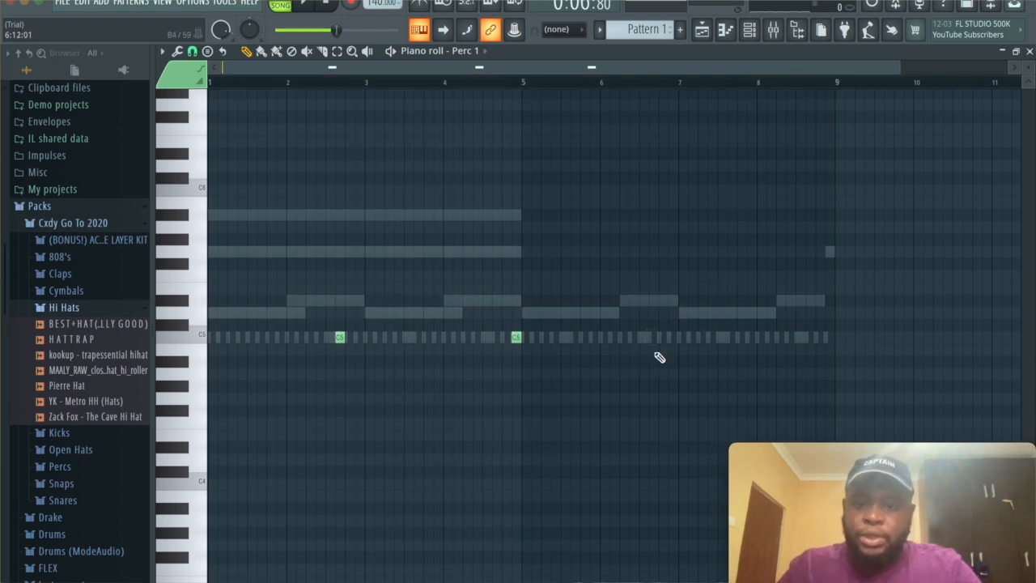
left_click_drag(523, 84, 166, 130)
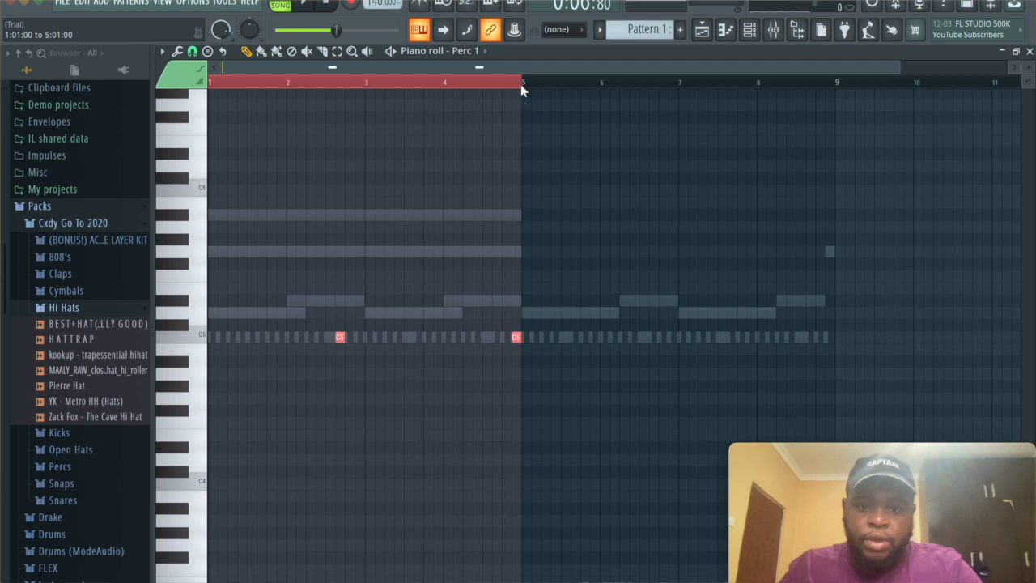
key("ctrl+b")
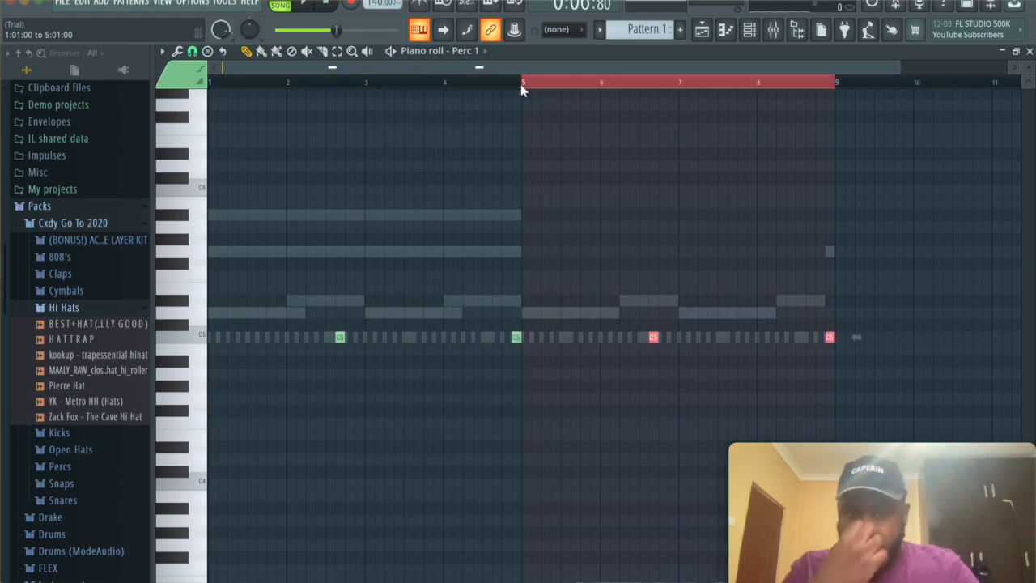
left_click(520, 84)
left_click(521, 84)
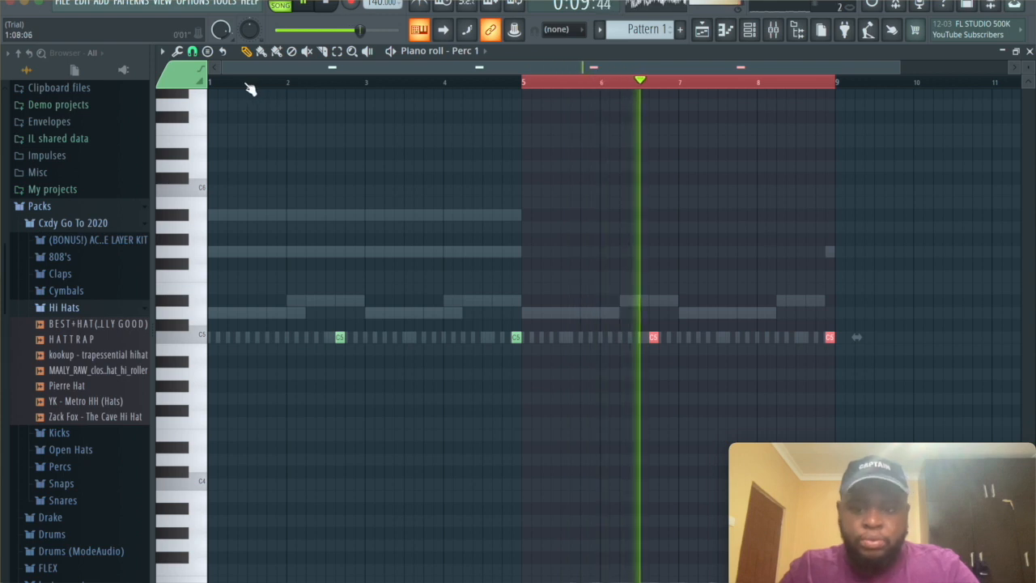
left_click(209, 84)
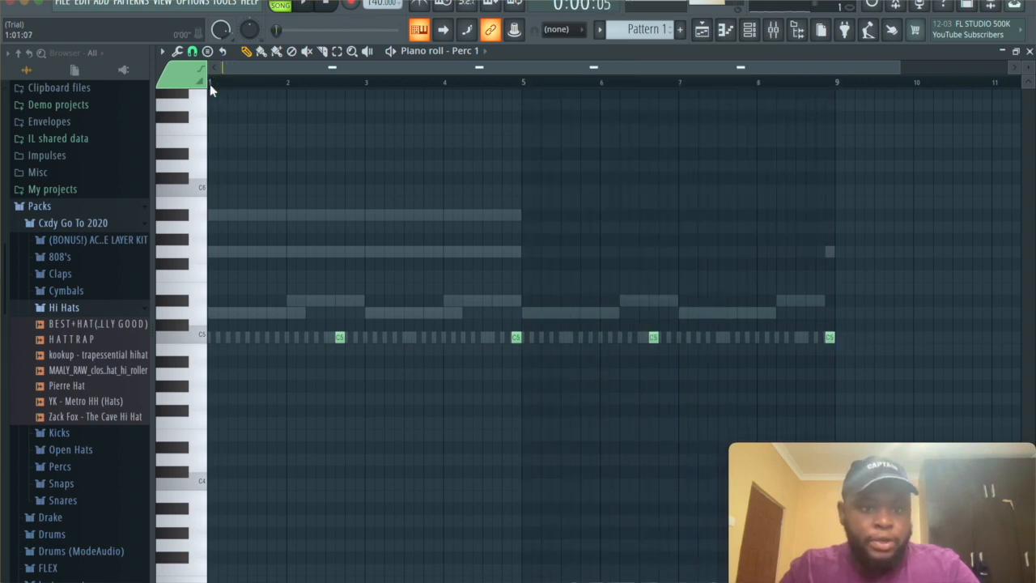
Step: Try a C5 note at the start of bar 1 on the Kick (DrizzyDrake) channel and listen to it in the pattern
left_click(750, 30)
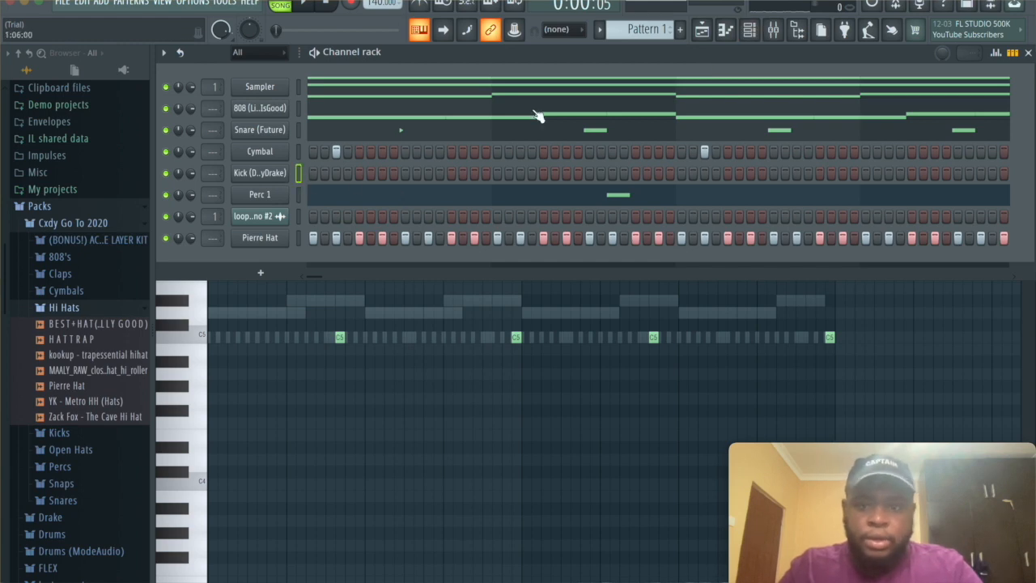
left_click(727, 32)
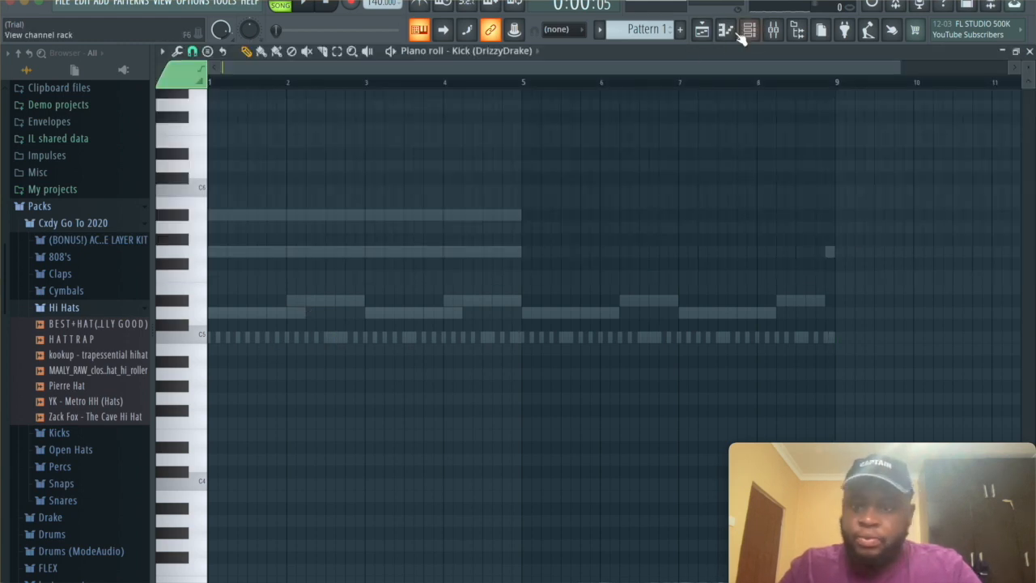
left_click(213, 337)
key("space")
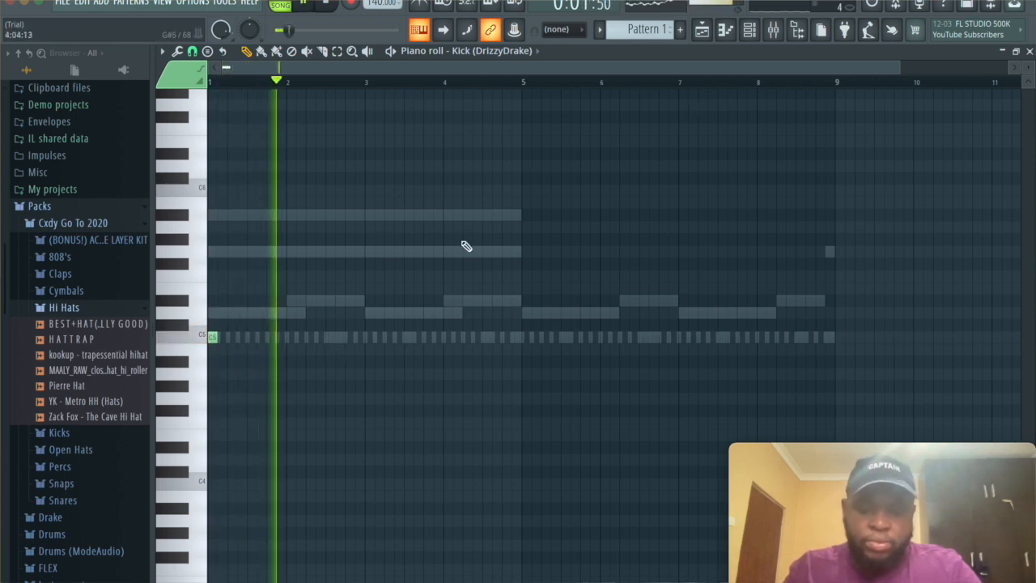
key("space")
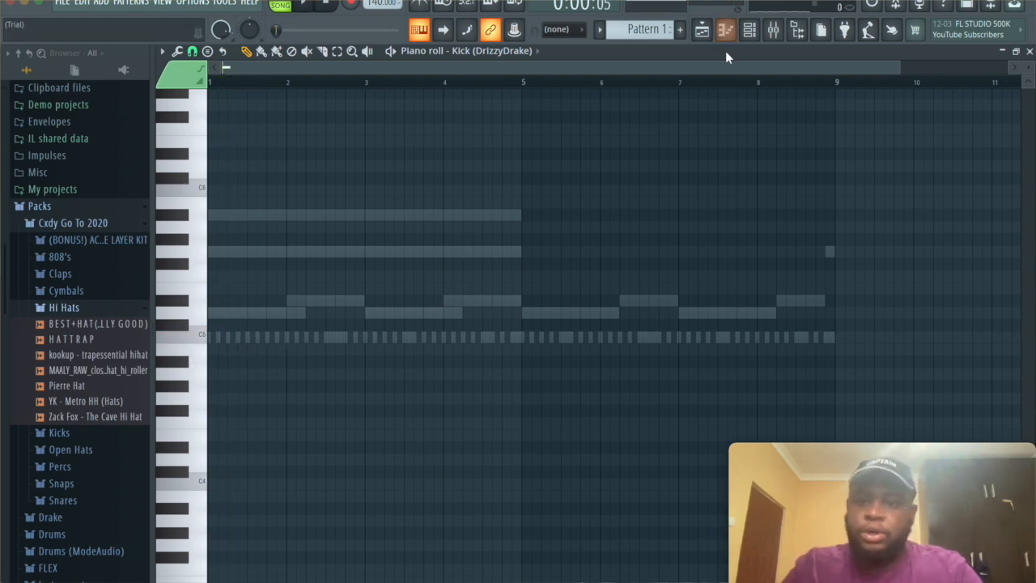
Step: Replace the Kick (DrizzyDrake) sample with nm - berry kick from the Cxdy Go To 2020 Kicks folder
left_click(750, 30)
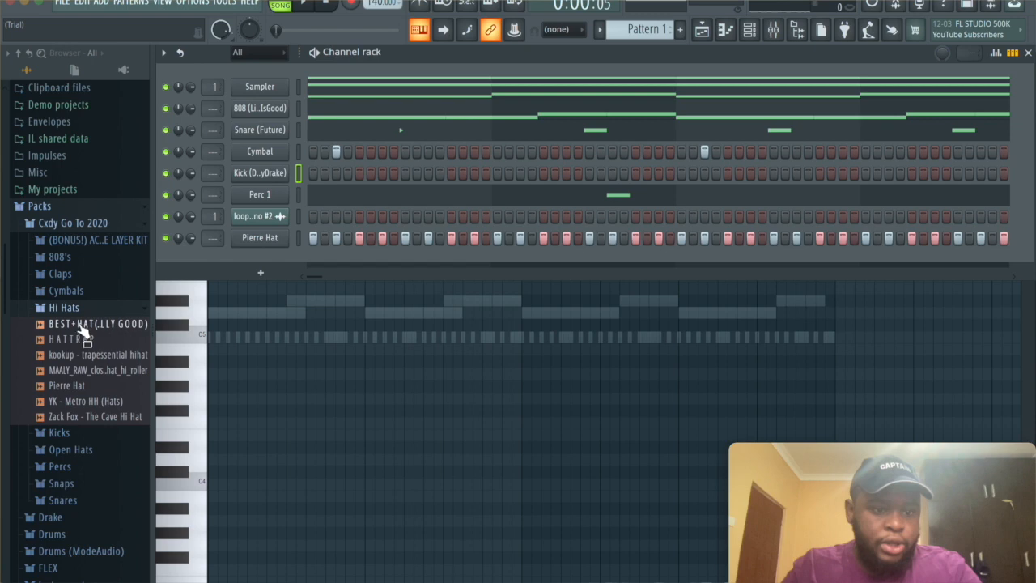
left_click(85, 312)
left_click(60, 325)
left_click(73, 341)
left_click(76, 357)
left_click(76, 343)
left_click_drag(78, 348, 275, 177)
Step: Place a test hit on step 1 of the nm - berry kick channel and play the pattern
left_click(312, 173)
key("space")
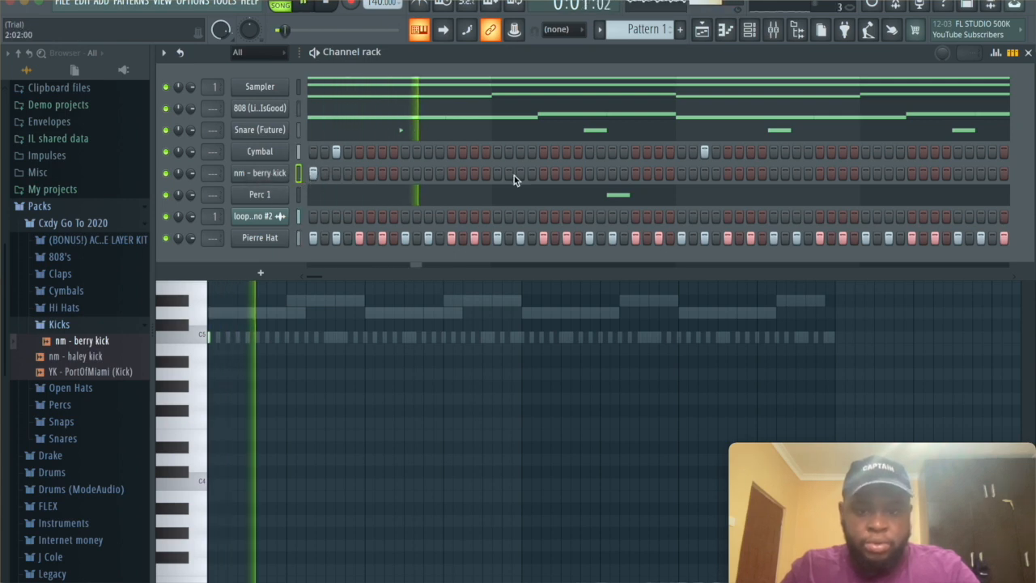
key("space")
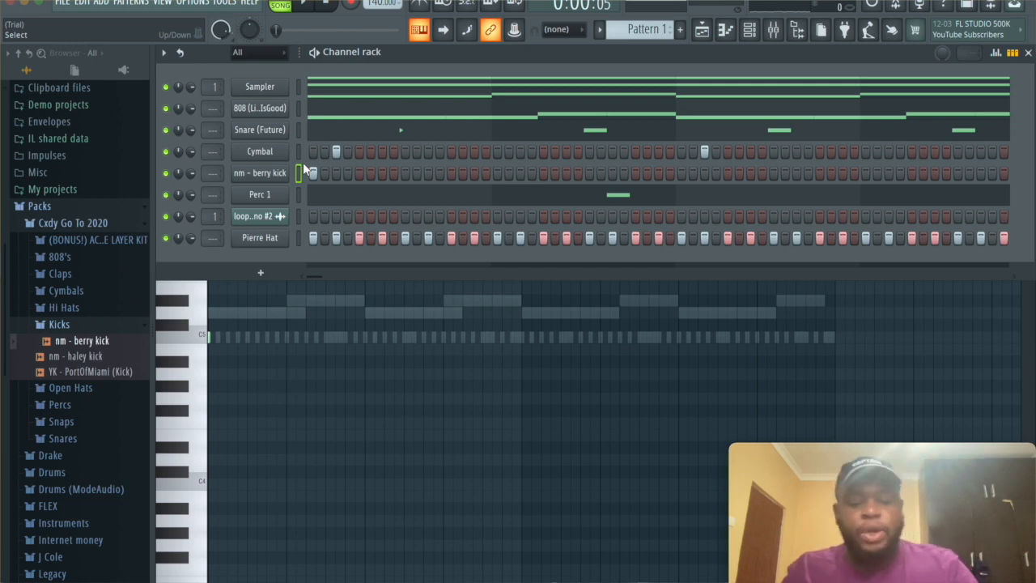
Step: Copy the 808 channel's notes into the nm - berry kick channel and open them in the piano roll
left_click(299, 108)
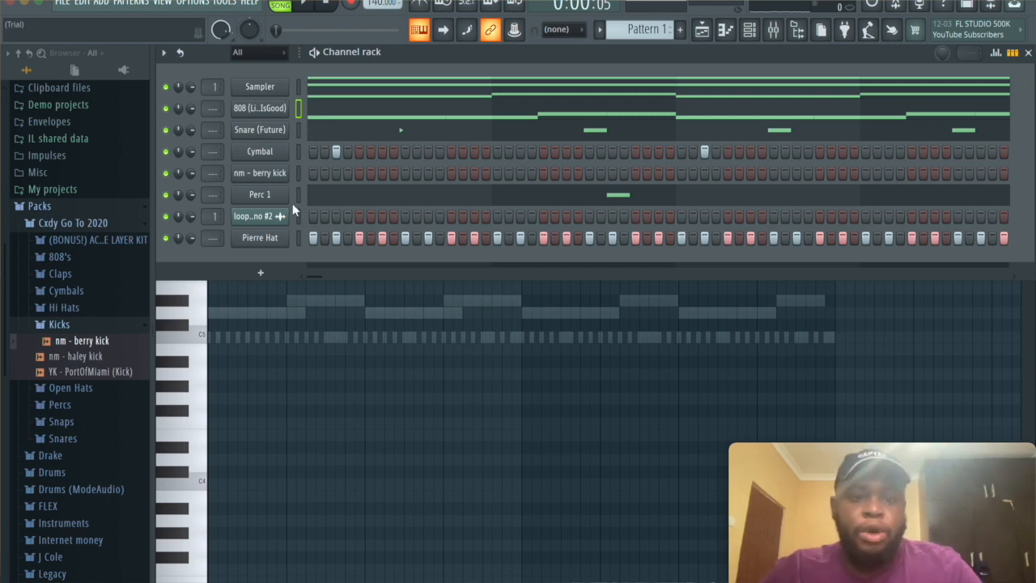
left_click(298, 173)
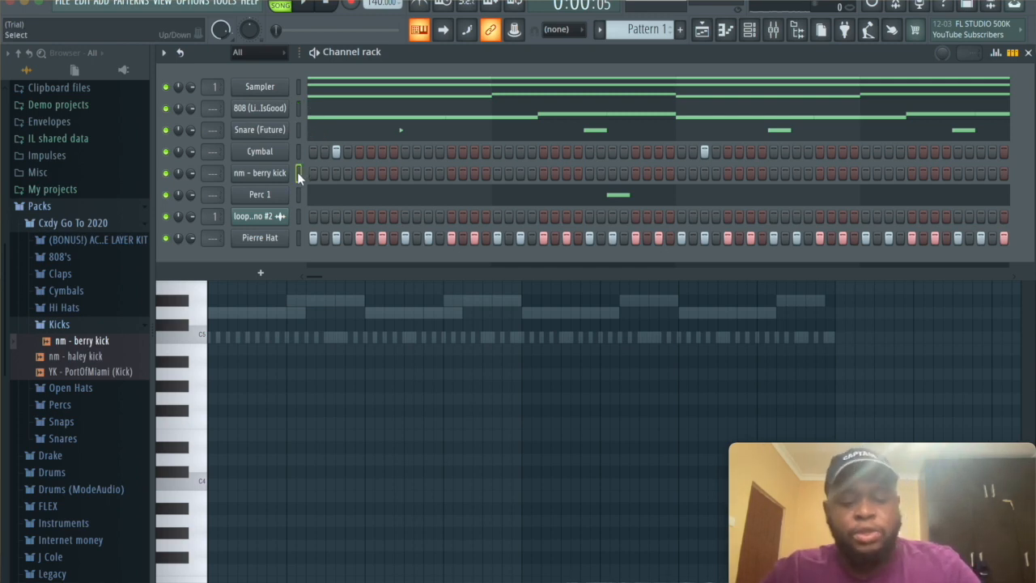
key("ctrl+v")
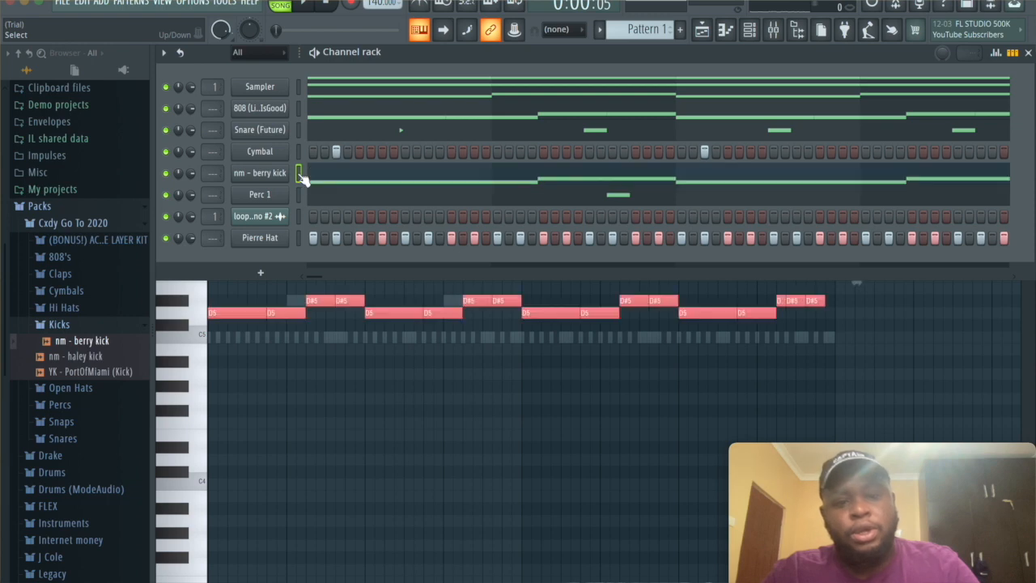
left_click(376, 186)
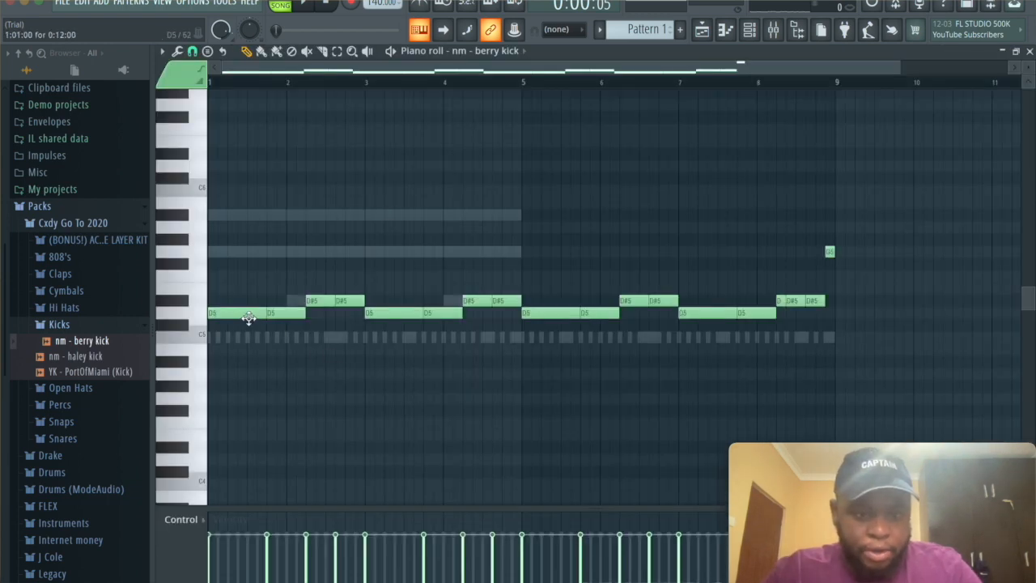
Step: Move the pasted D5 and D#5 kick notes down to C5 across all eight bars
left_click_drag(249, 323, 278, 340)
left_click_drag(301, 284, 863, 307)
key("Down")
key("Down")
key("Down")
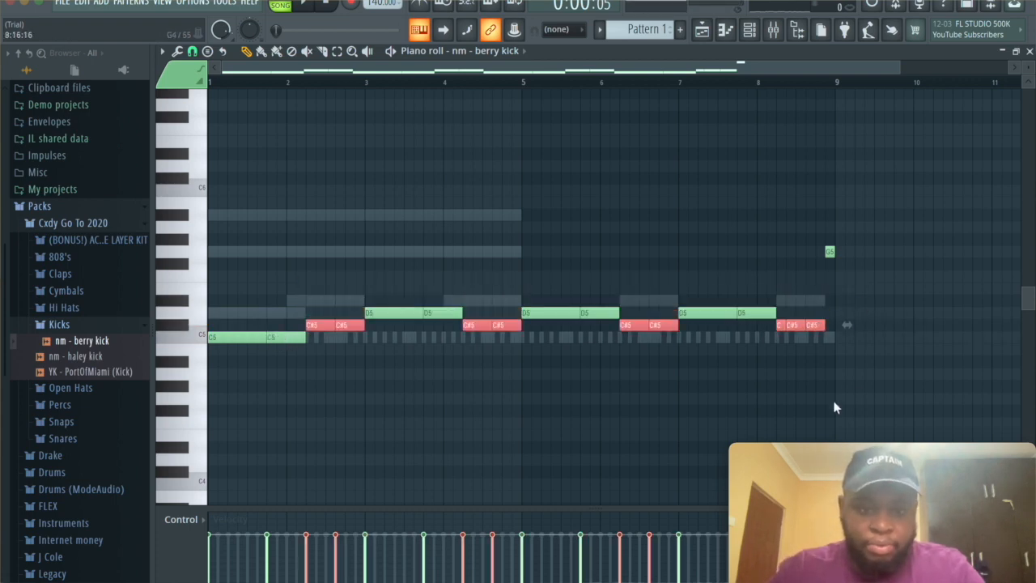
left_click_drag(808, 283, 390, 319)
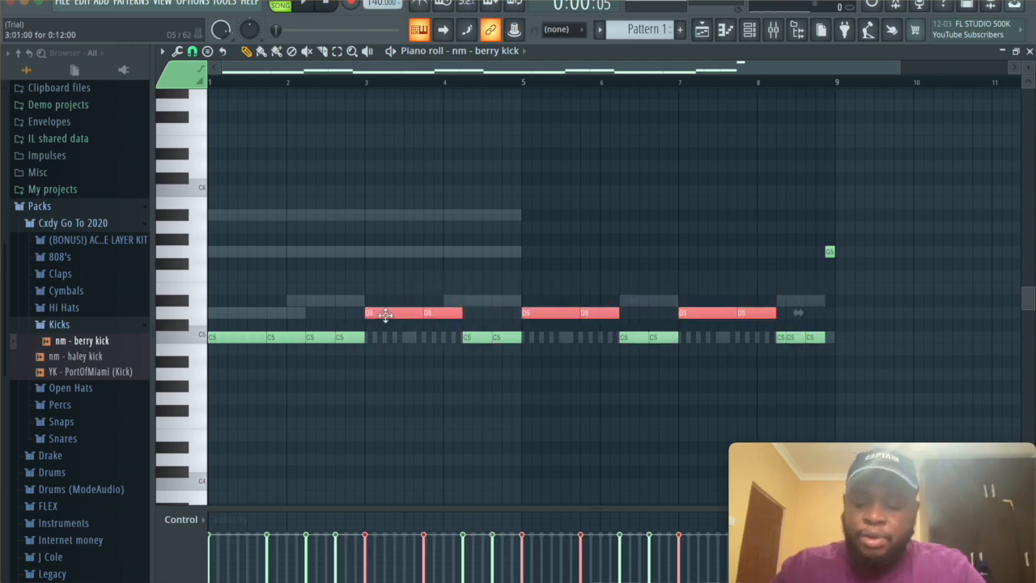
key("Down")
key("Down")
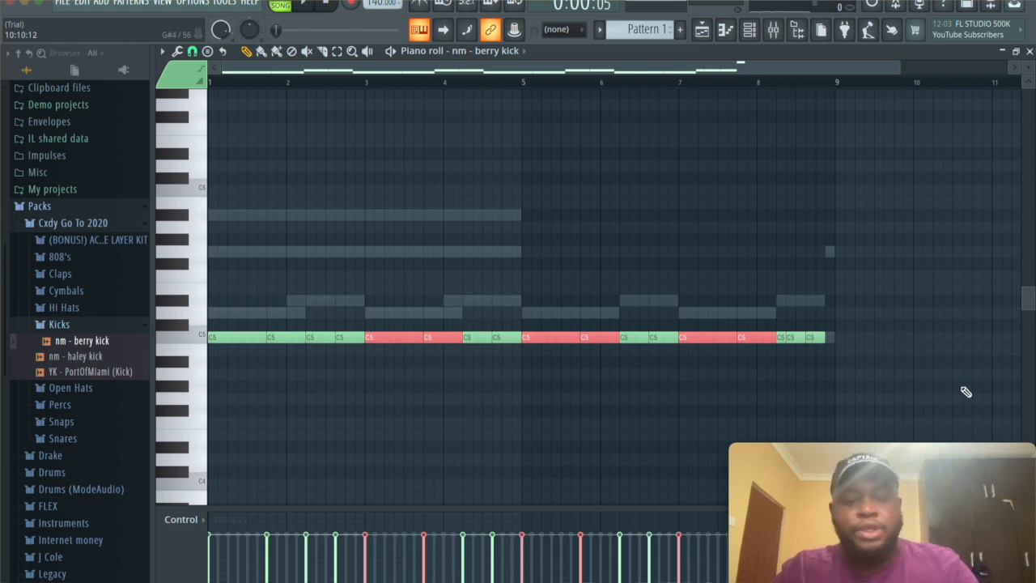
Step: Shorten all the C5 kick notes to brief hits and remove the stray B4 note in bar 11
key("Delete")
left_click(1001, 351)
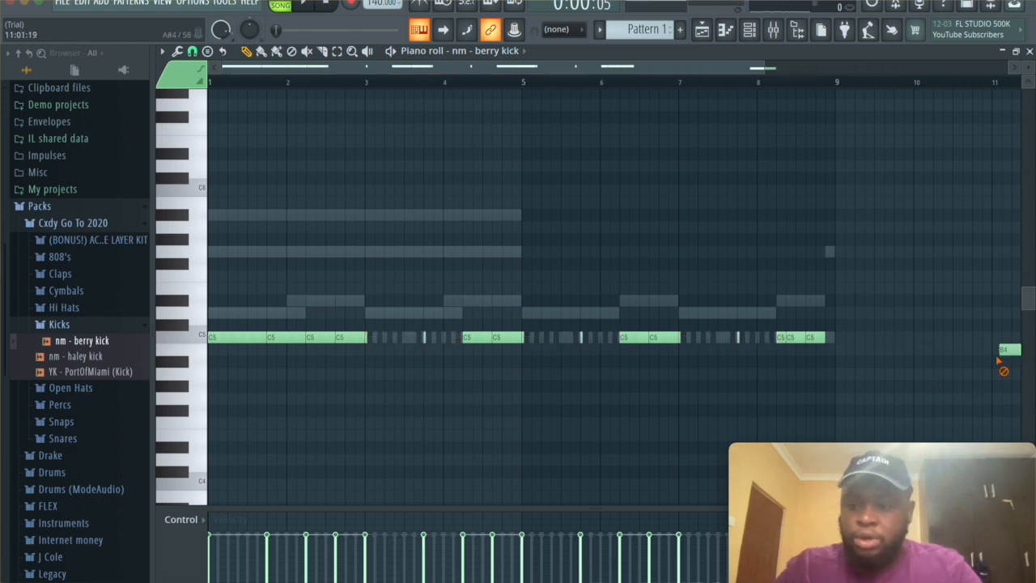
right_click(1002, 352)
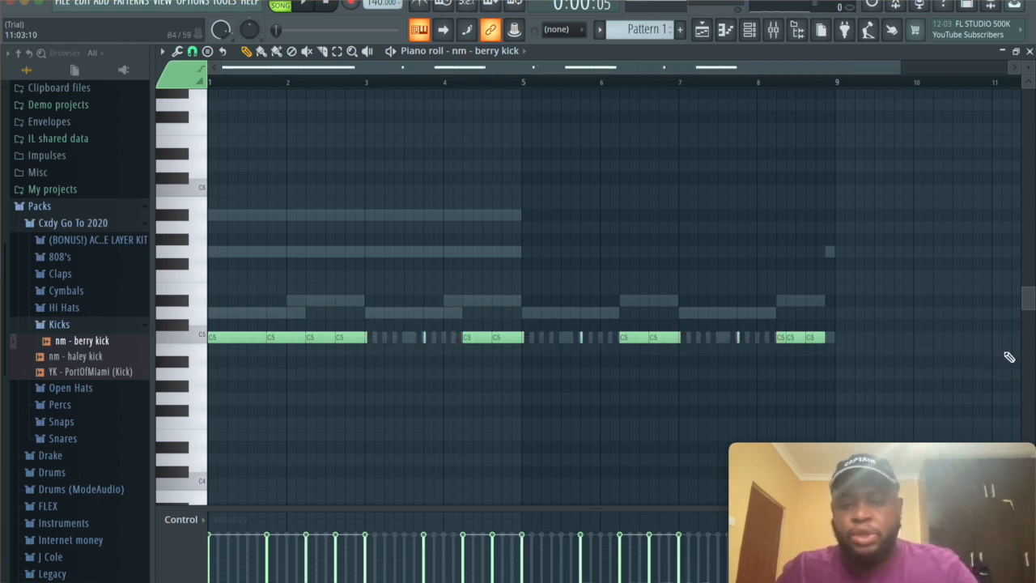
key("super+z")
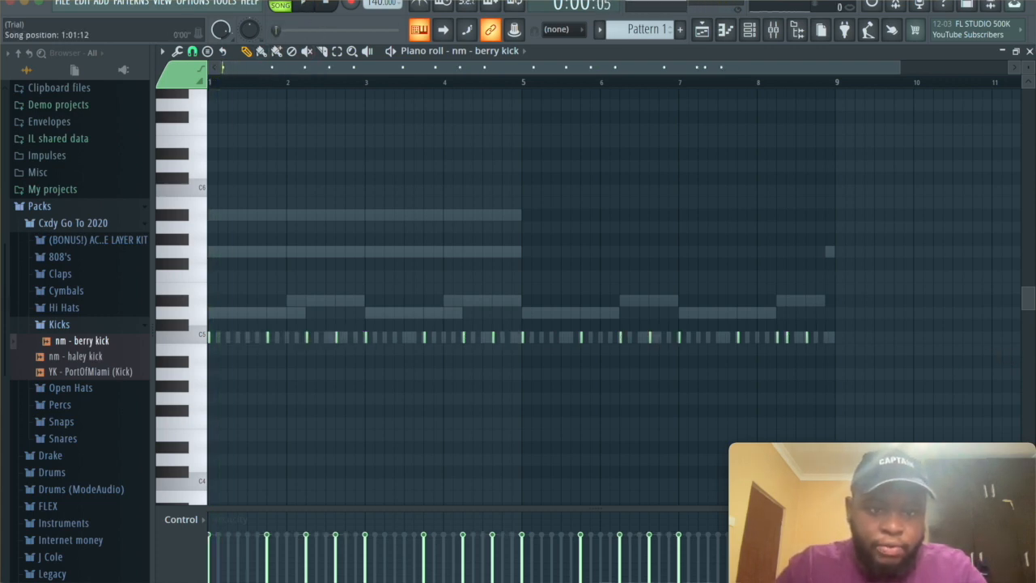
Step: Play the kick pattern, try it without the second kick note in bar 2, and undo that deletion
key("space")
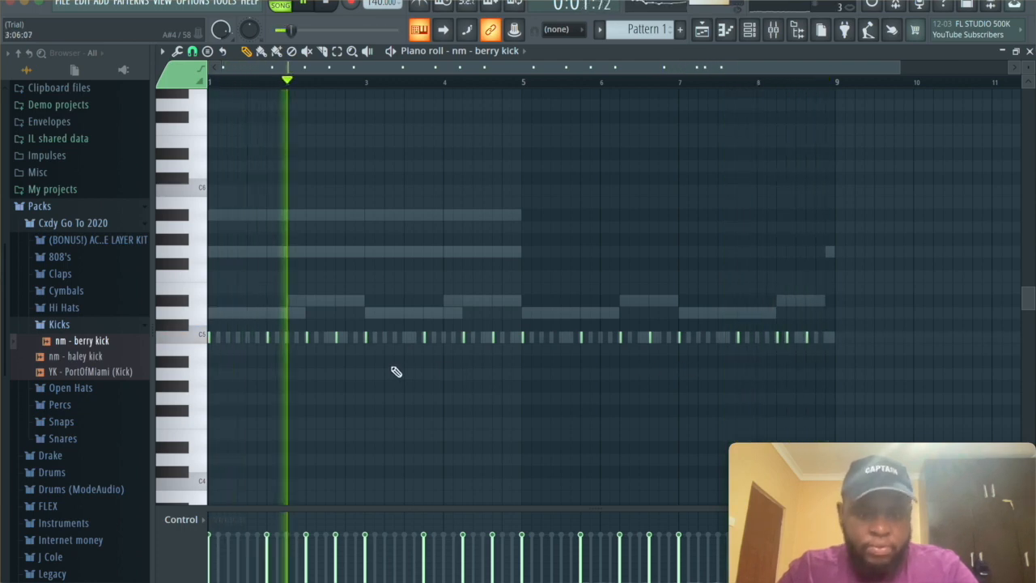
key("space")
key("space")
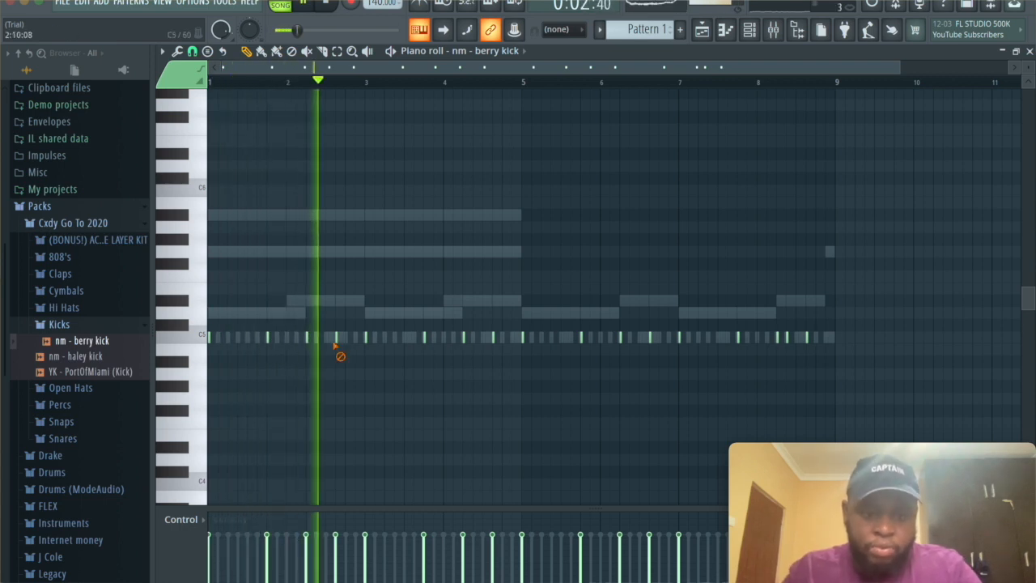
key("ctrl+z")
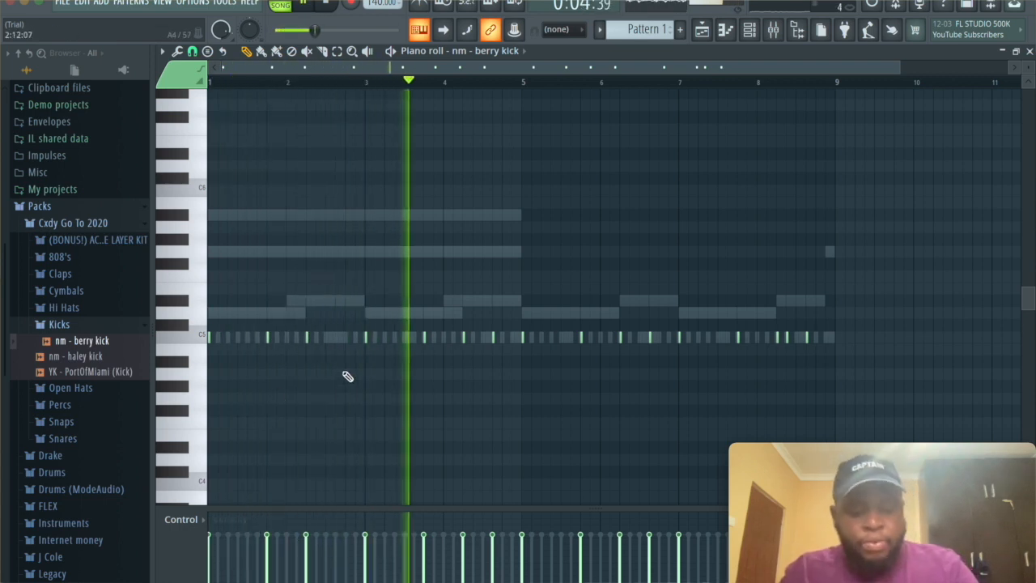
key("space")
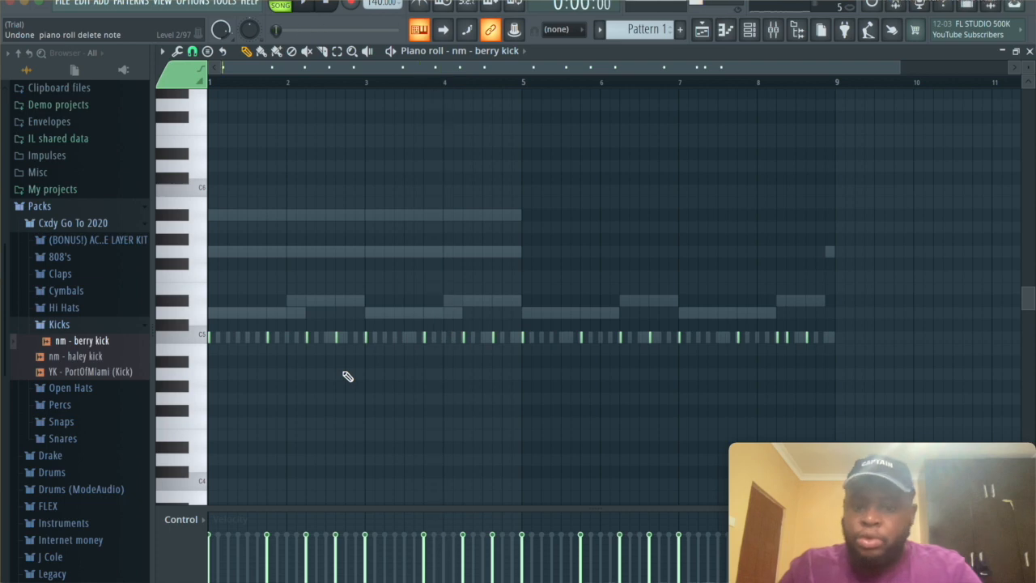
Step: Add [BBS] Snare_Boomin' from the Cxdy Go To 2020 Snares folder to the channel rack, and hide the rack
left_click(750, 32)
left_click(82, 327)
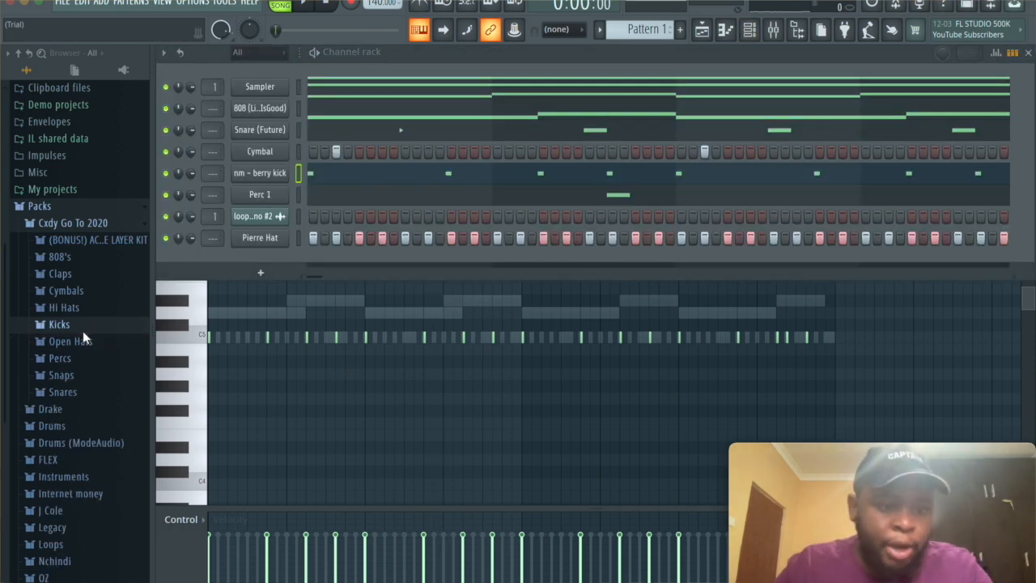
left_click(65, 392)
left_click(88, 407)
left_click_drag(102, 410, 357, 252)
left_click(750, 30)
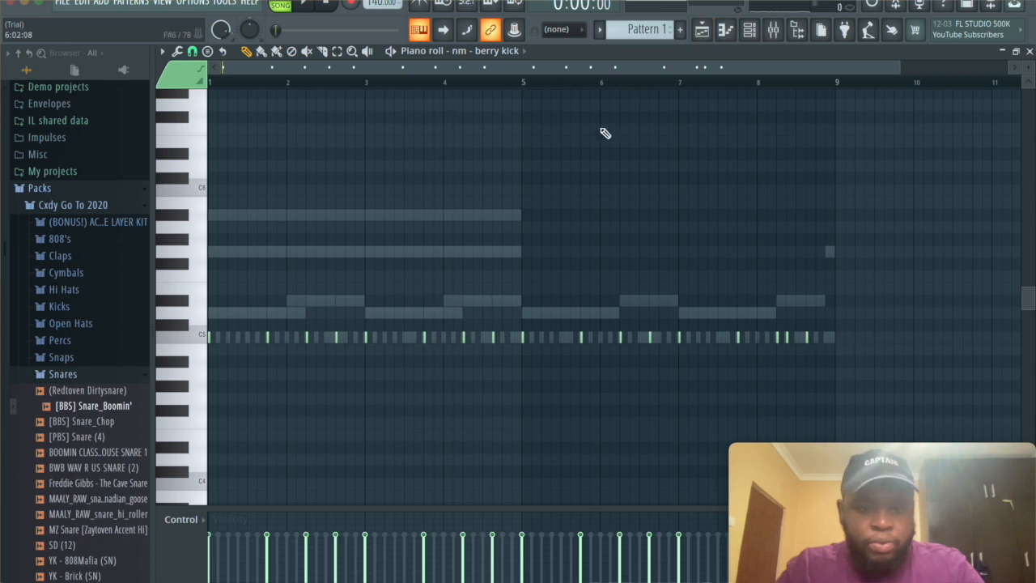
Step: Delete the [BBS] Snare_Boomin' channel from the channel rack
left_click(773, 30)
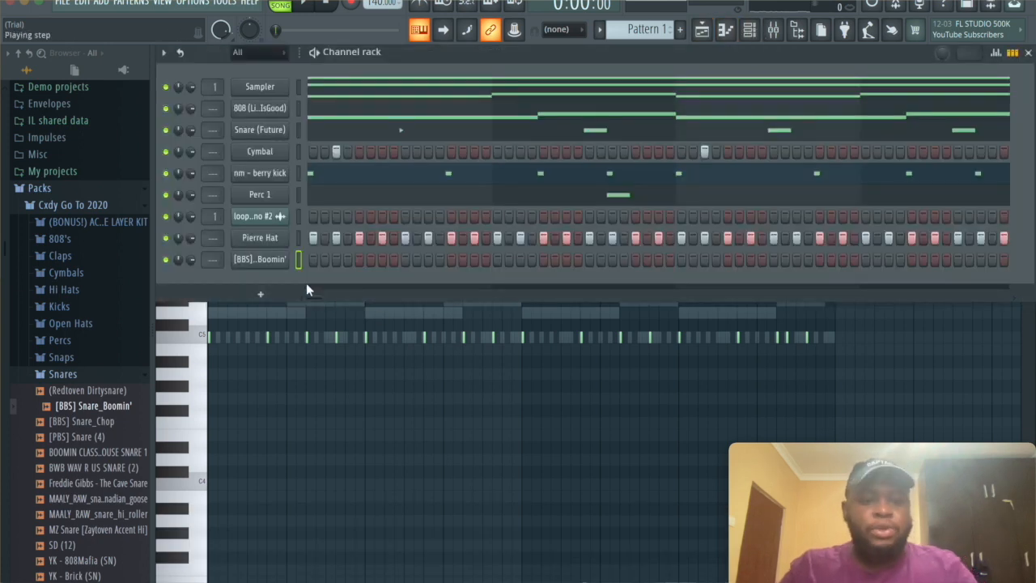
right_click(283, 261)
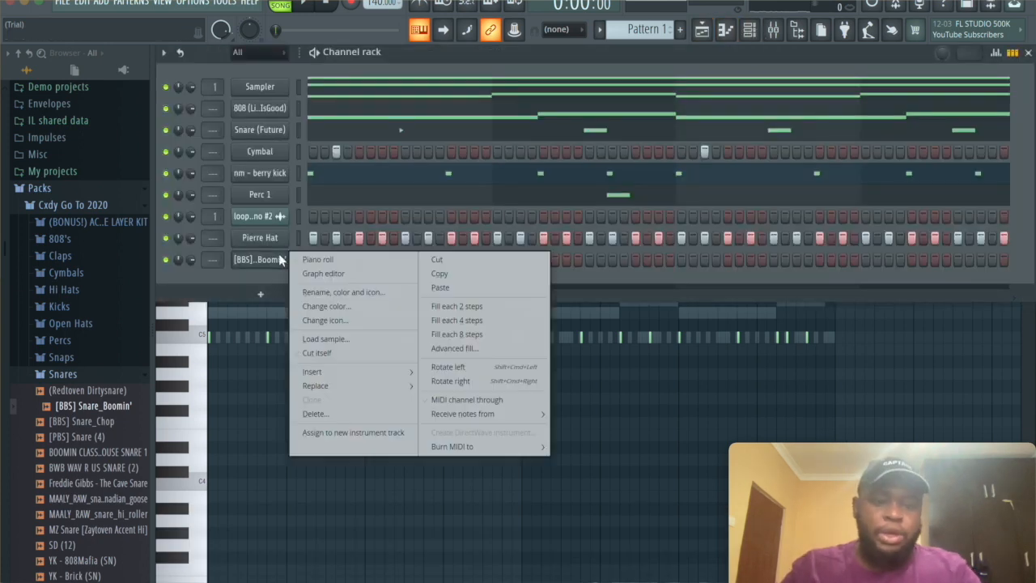
left_click(312, 412)
left_click(585, 356)
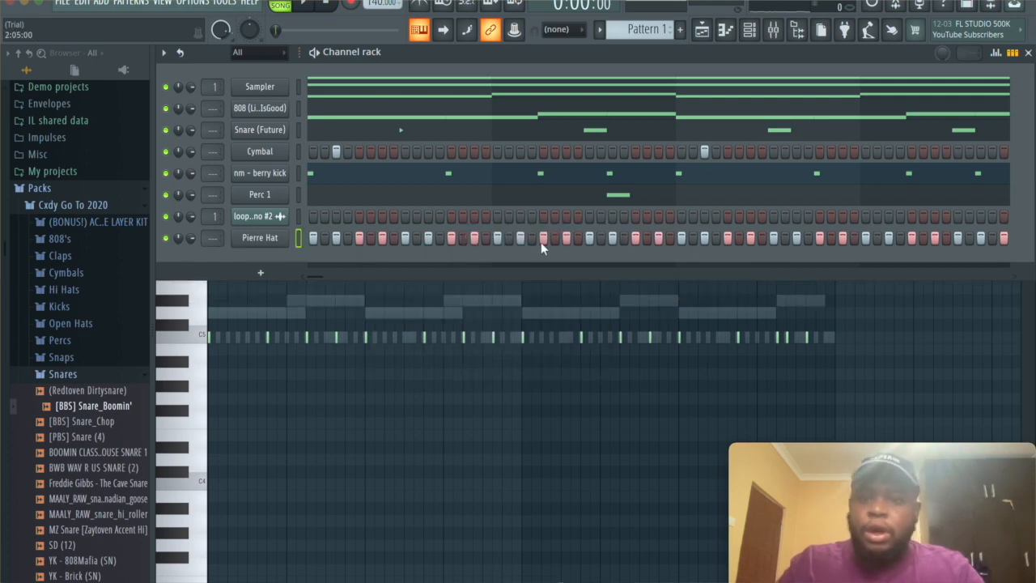
Step: Remove the Pattern 1 clip from Track 3 of the playlist and split Pattern 1 by channel
left_click(702, 29)
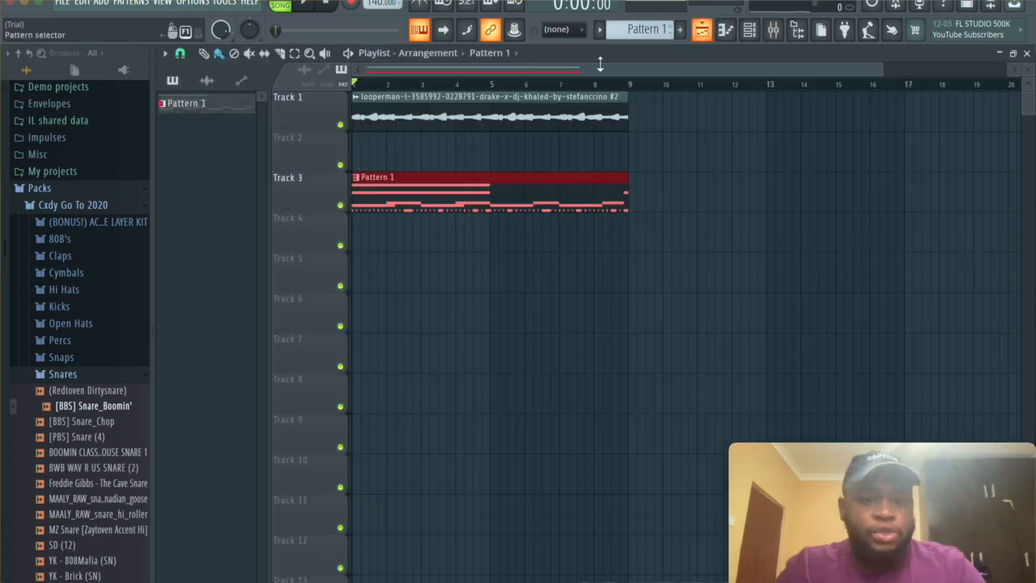
right_click(350, 177)
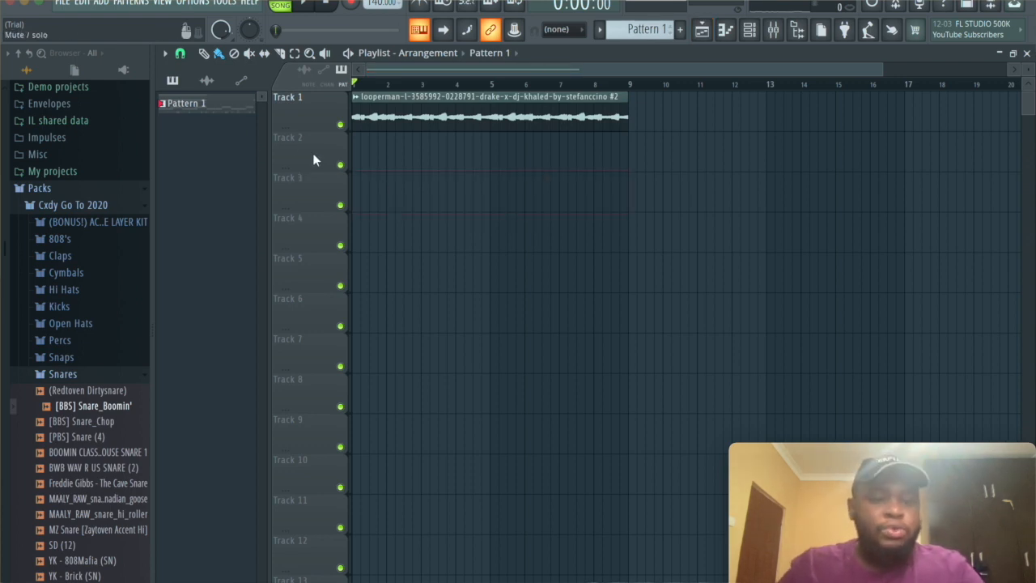
right_click(182, 111)
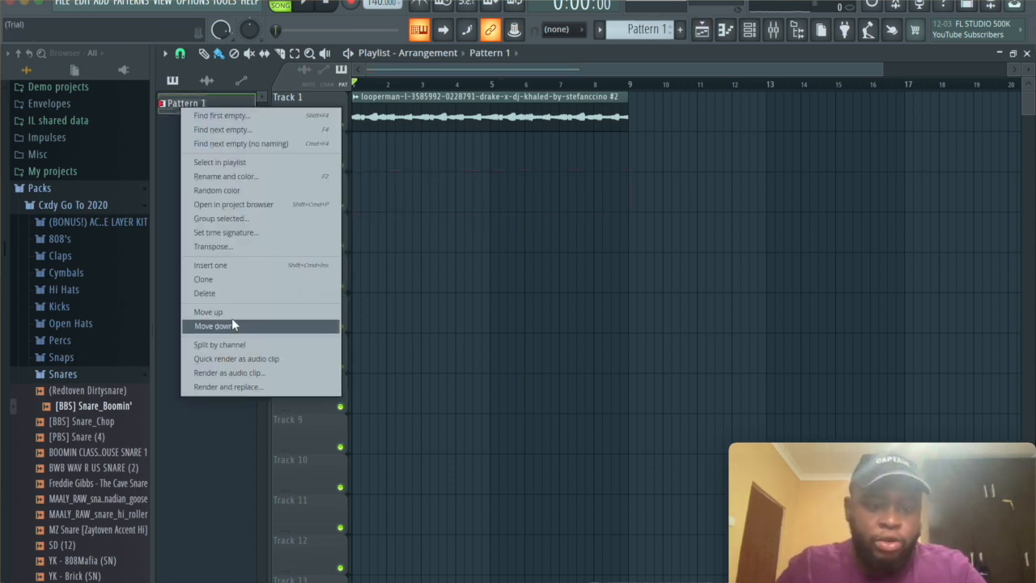
left_click(231, 346)
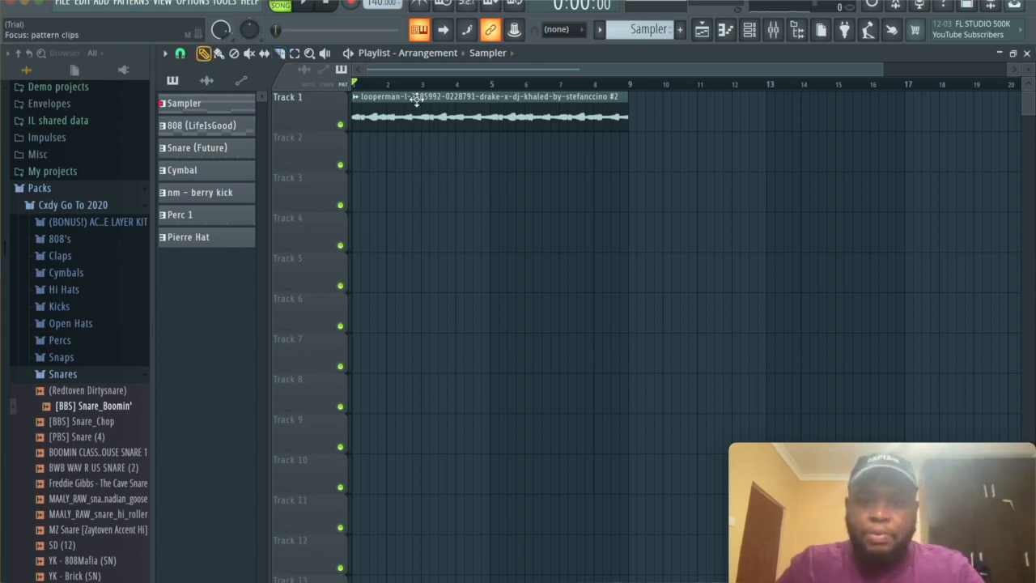
Step: Duplicate the looperman audio loop twice on Track 1 so it runs through bars 1 to 24
left_click_drag(591, 170, 519, 103)
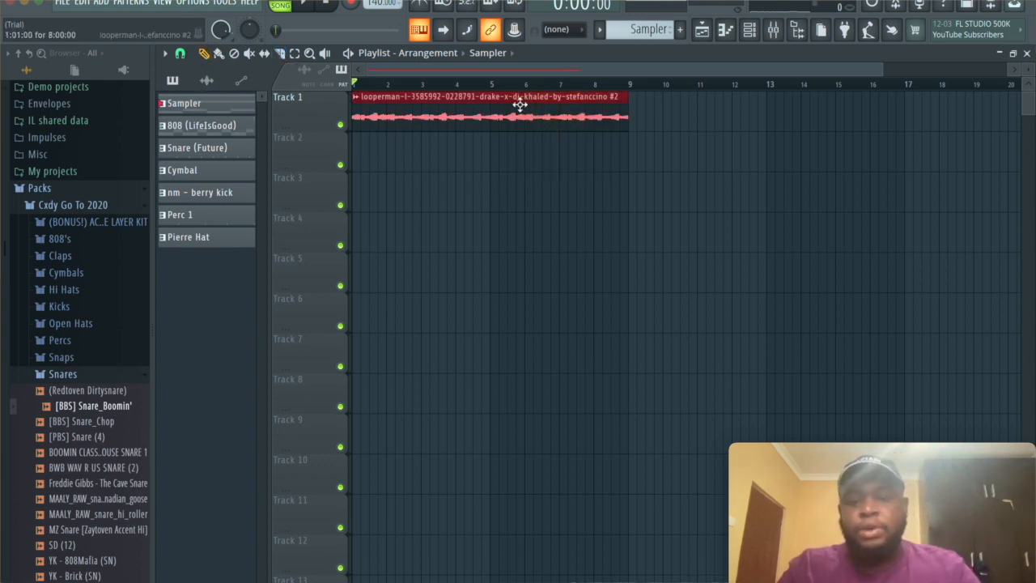
key("ctrl+b")
key("ctrl+b")
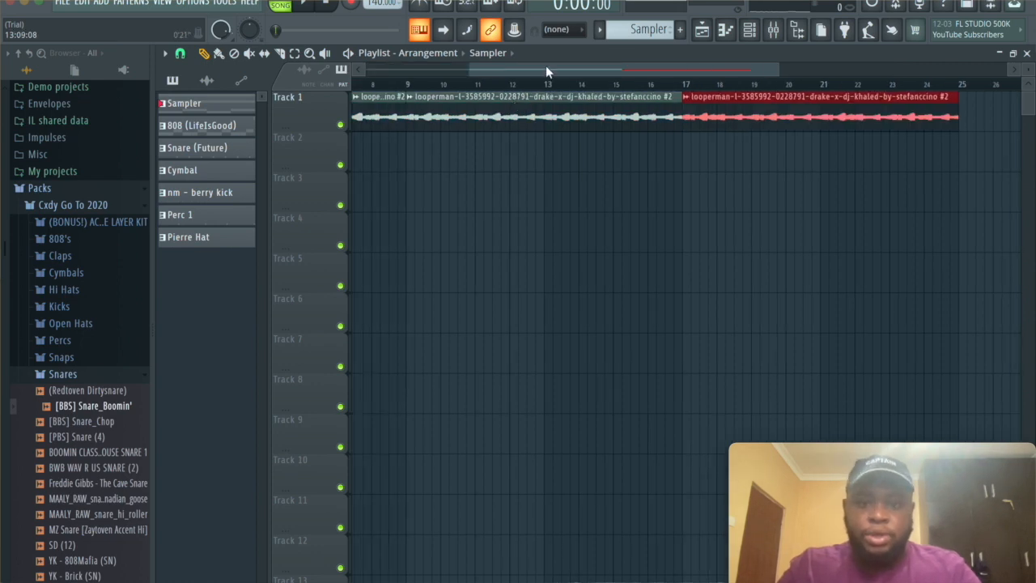
left_click_drag(546, 71, 125, 73)
left_click_drag(672, 70, 978, 86)
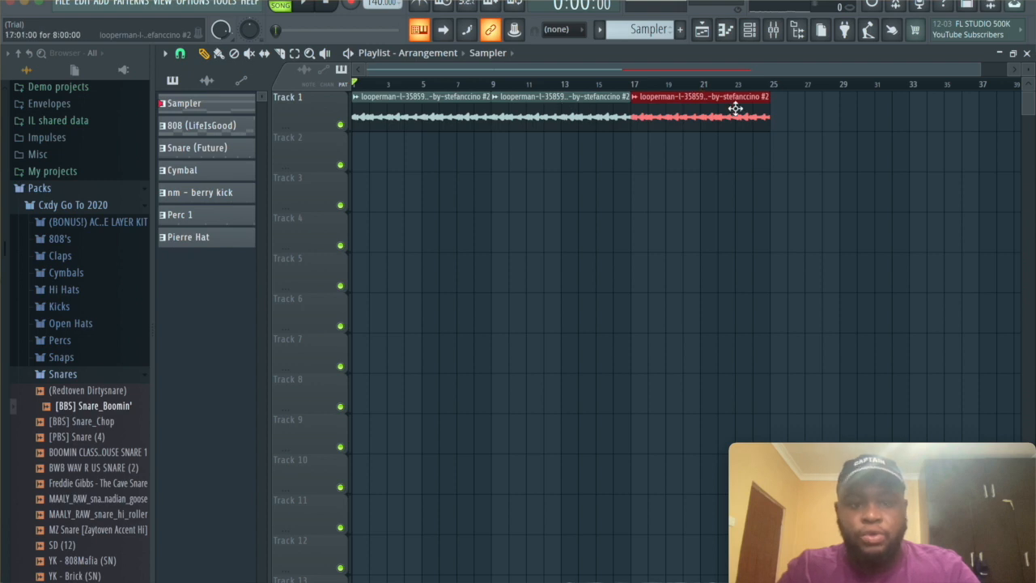
Step: Place the 808 (LifeIsGood) pattern on Track 2 and Snare (Future) on Track 3, each at bars 9 and 17
left_click_drag(215, 128, 491, 153)
key("ctrl+b")
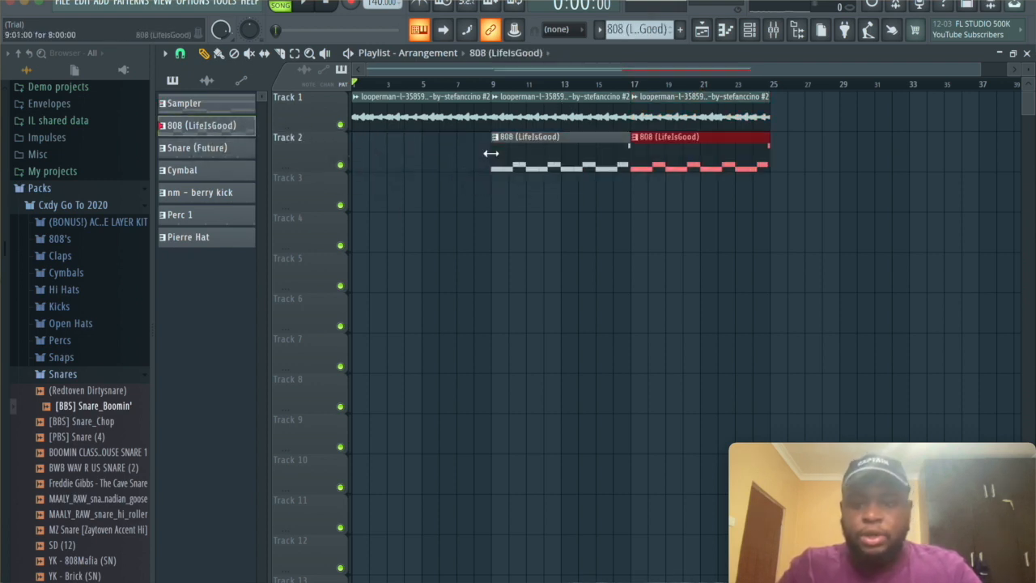
left_click_drag(217, 149, 496, 202)
key("ctrl+b")
Step: Place the Cymbal pattern on Track 4 at bar 9 with a duplicate aligned to bar 17
left_click_drag(190, 171, 491, 226)
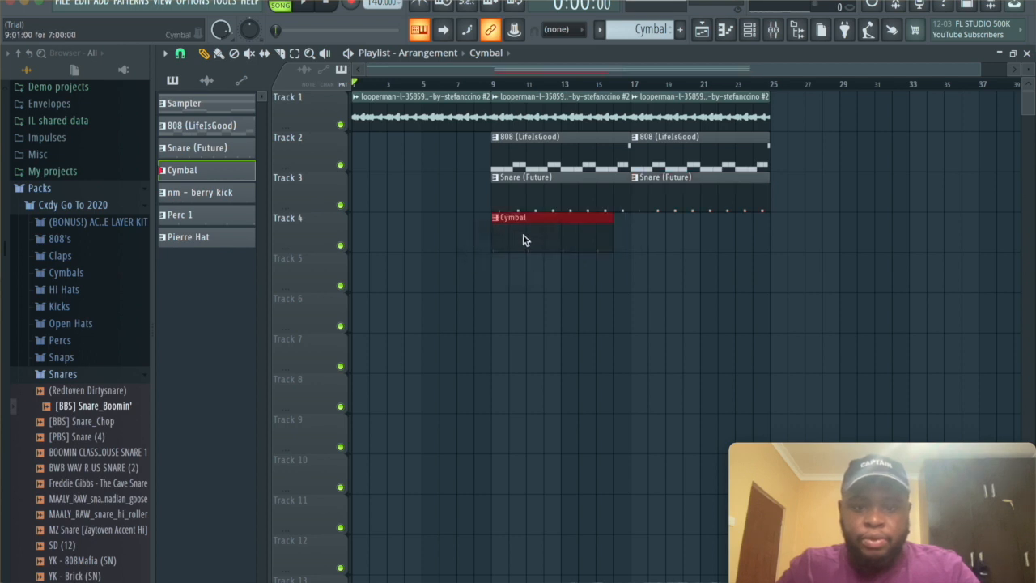
key("ctrl+b")
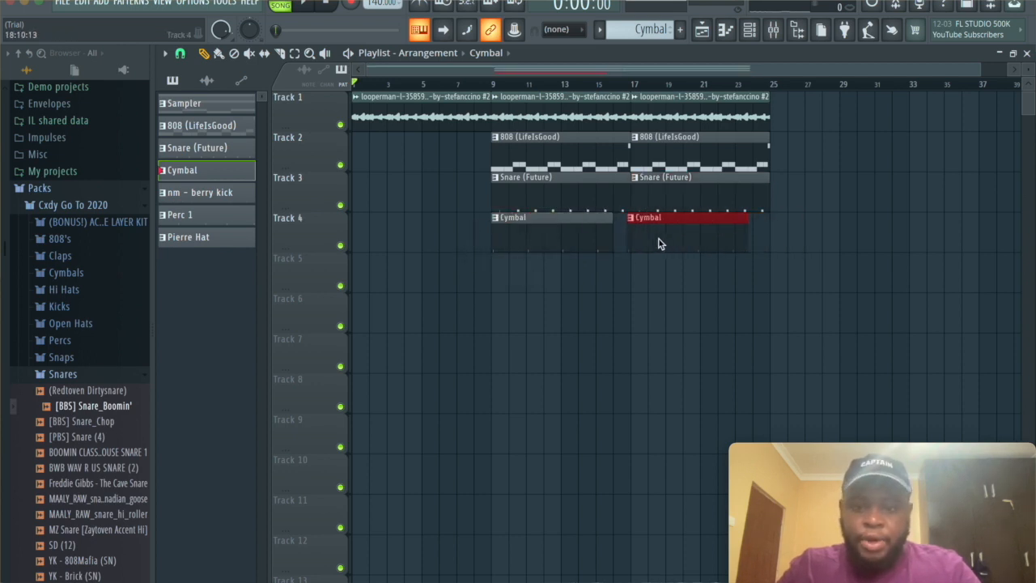
left_click_drag(660, 239, 664, 239)
Step: Lay the nm - berry kick pattern on Track 5 at bars 9 and 17, and delete the bar 9 clip
left_click_drag(190, 192, 490, 282)
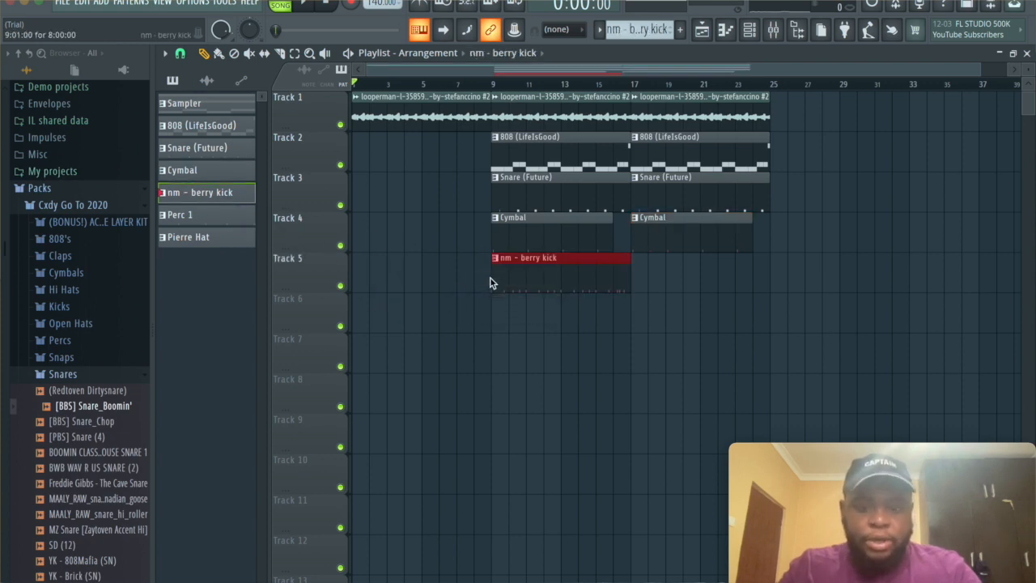
key("ctrl+b")
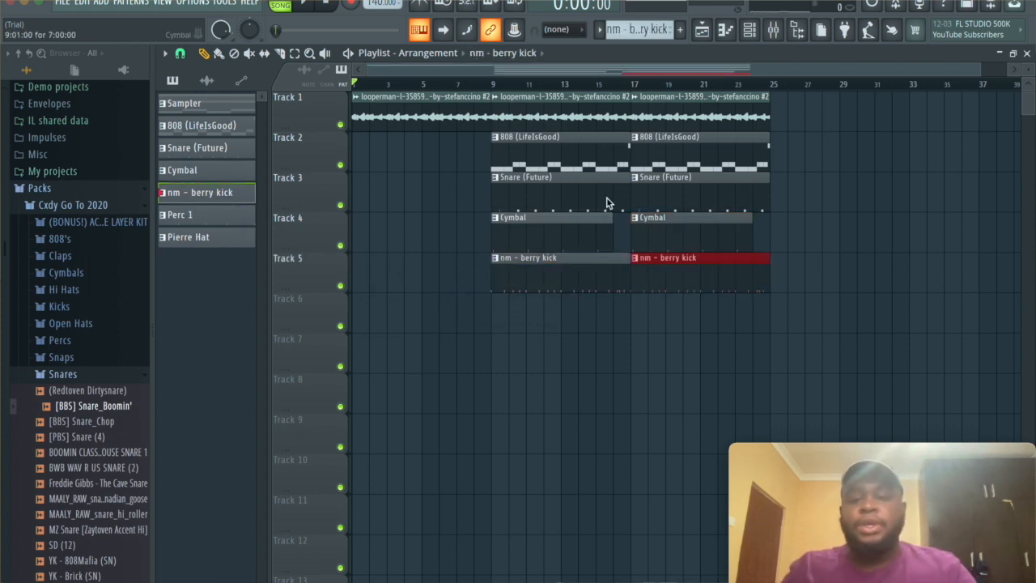
right_click(573, 272)
Step: Place the Perc 1 pattern on Track 6 and the Pierre Hat pattern on Track 7, each at bars 9 and 17
left_click_drag(182, 220, 669, 334)
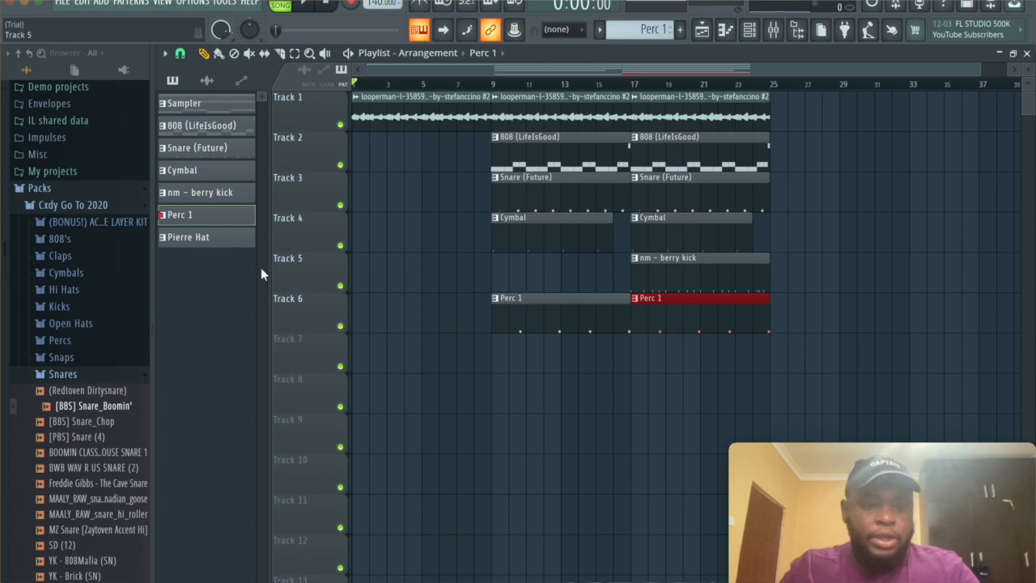
left_click_drag(220, 246, 494, 357)
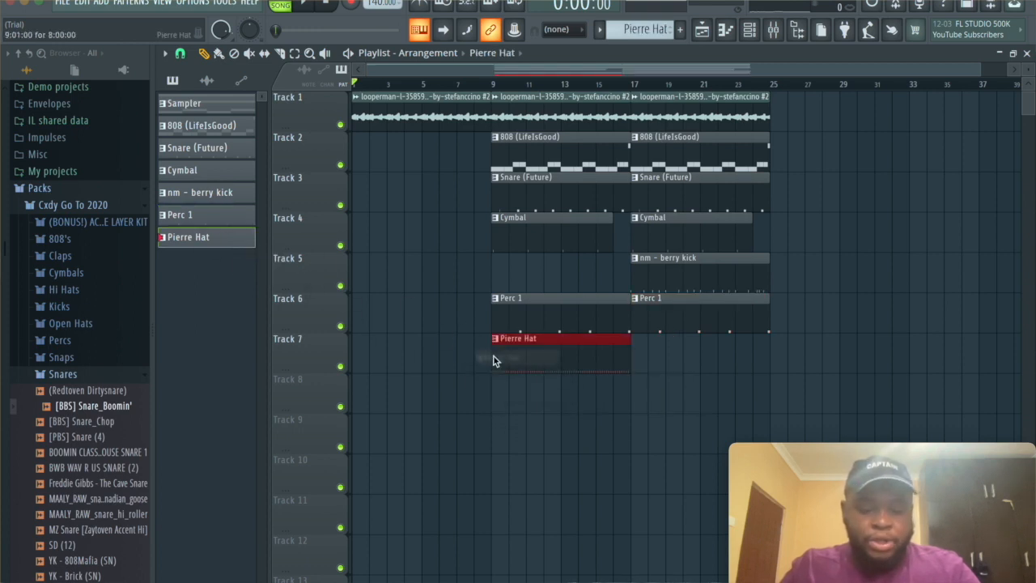
key("ctrl+b")
Step: Duplicate all clips from bars 9–24 to start at bar 25, and copy the bar 17 nm - berry kick clip to bar 25
left_click_drag(704, 409, 510, 114)
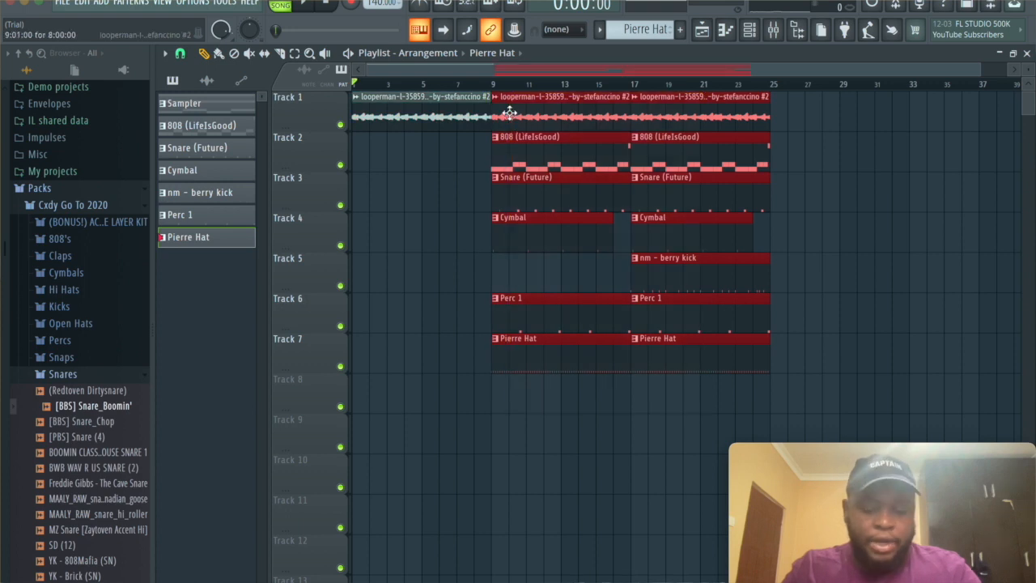
key("ctrl+b")
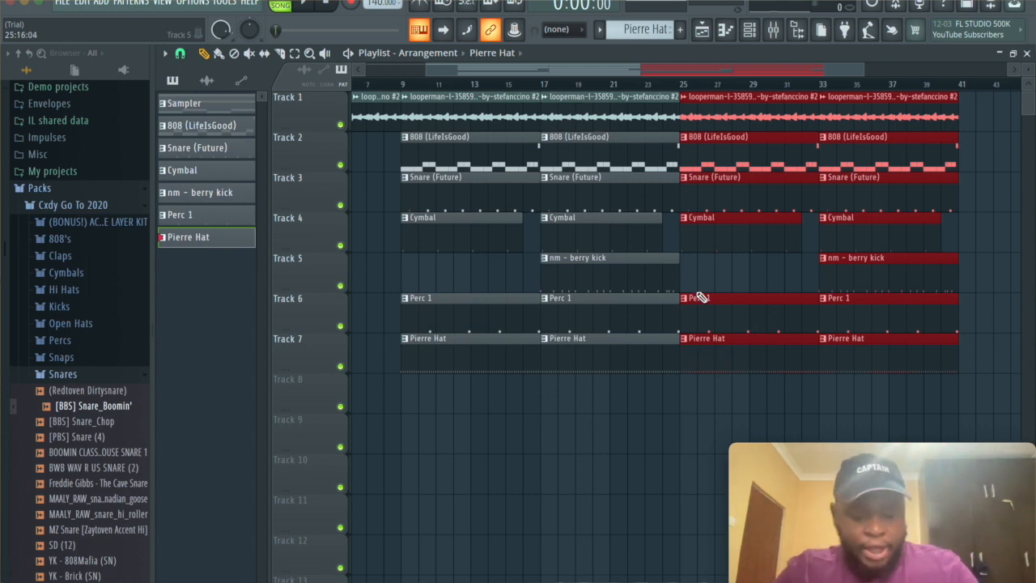
left_click(672, 270)
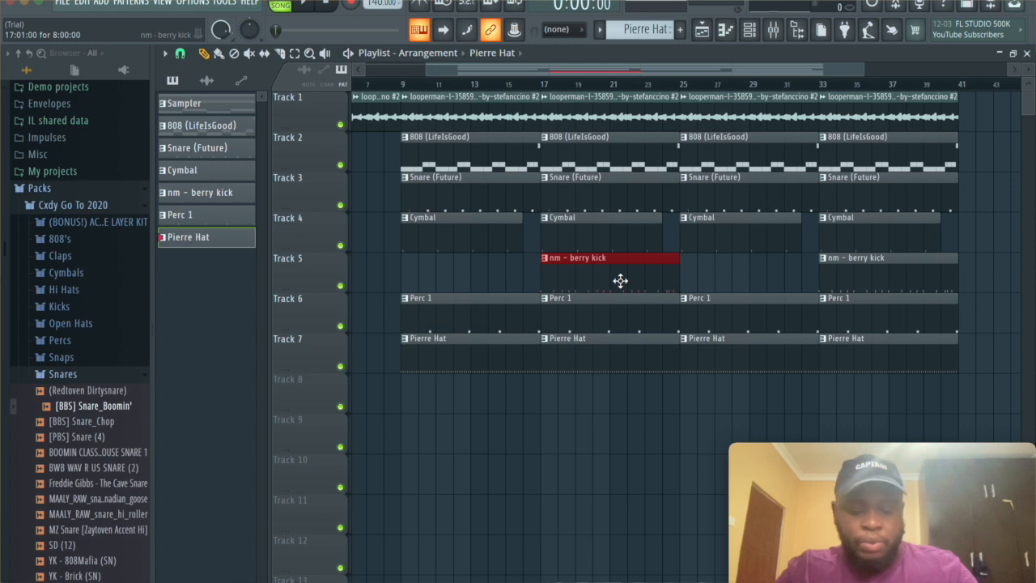
left_click_drag(620, 281, 759, 275)
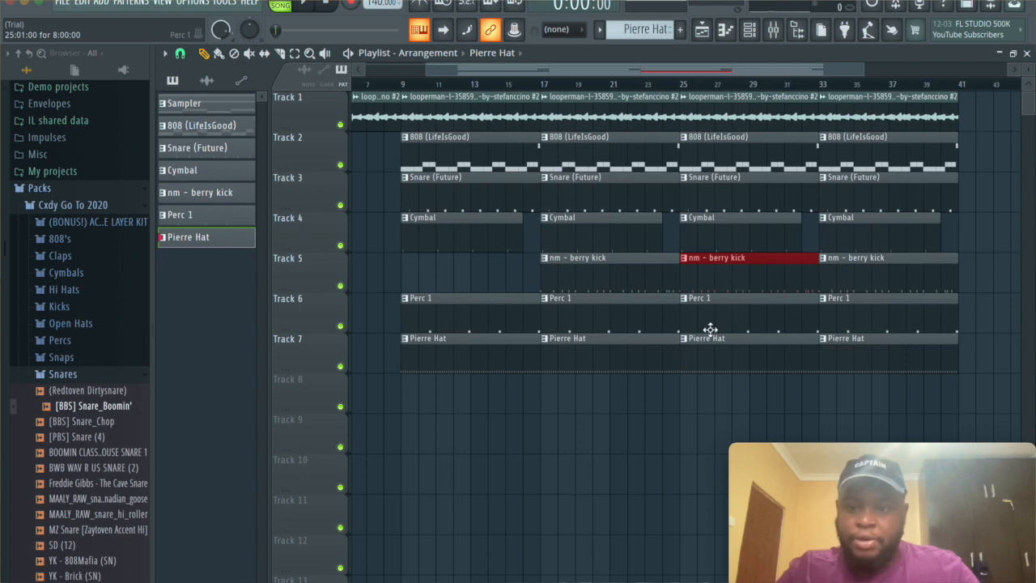
Step: Delete the 808 clip at bar 25 and slice the snare, cymbal, kick, perc and hat clips at bar 29
right_click(739, 157)
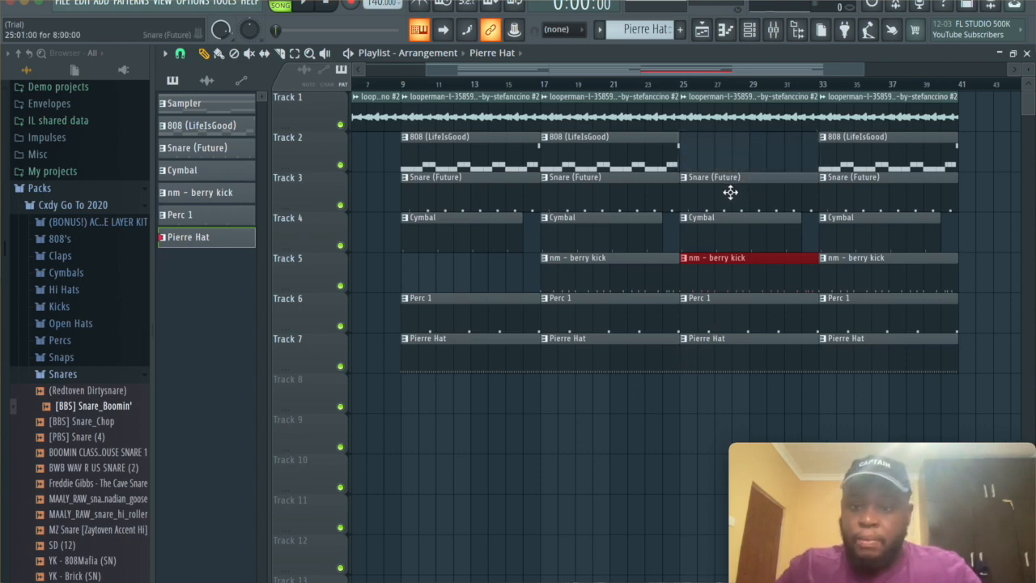
left_click(280, 52)
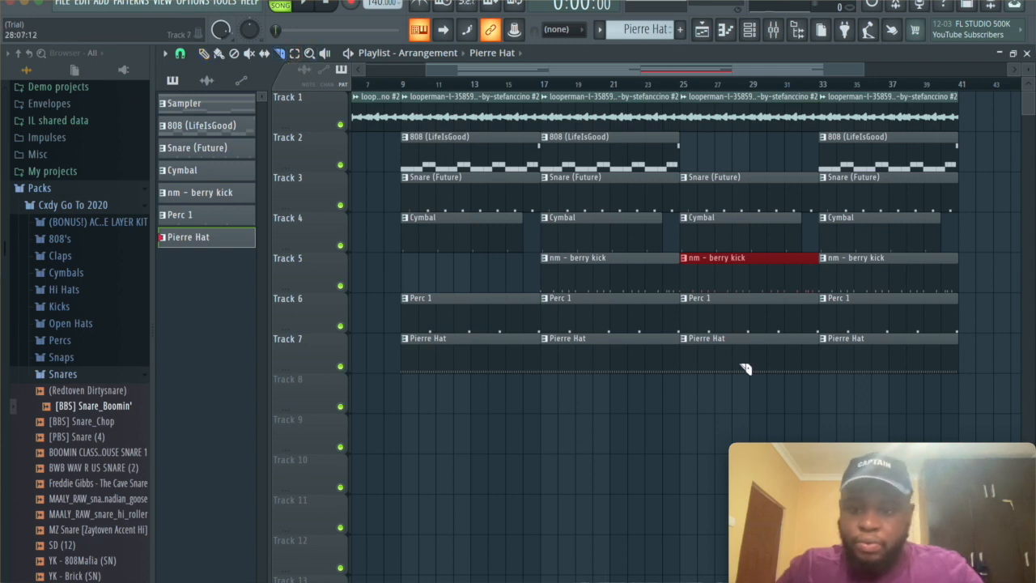
left_click_drag(753, 328, 750, 173)
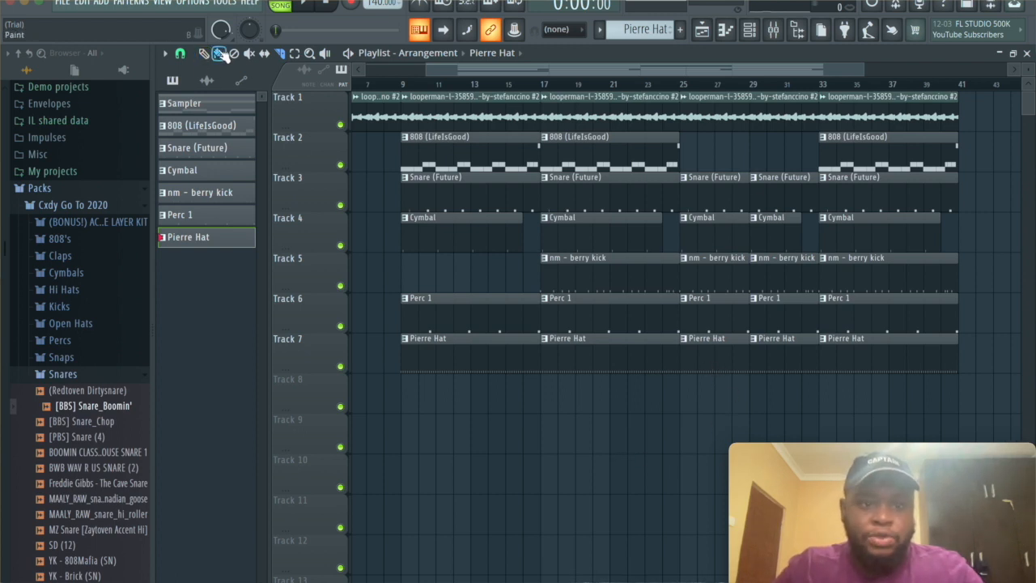
Step: Delete the Pierre Hat, Perc 1, Cymbal and Snare (Future) clips from bars 25 to 28, keeping the kick
right_click(698, 350)
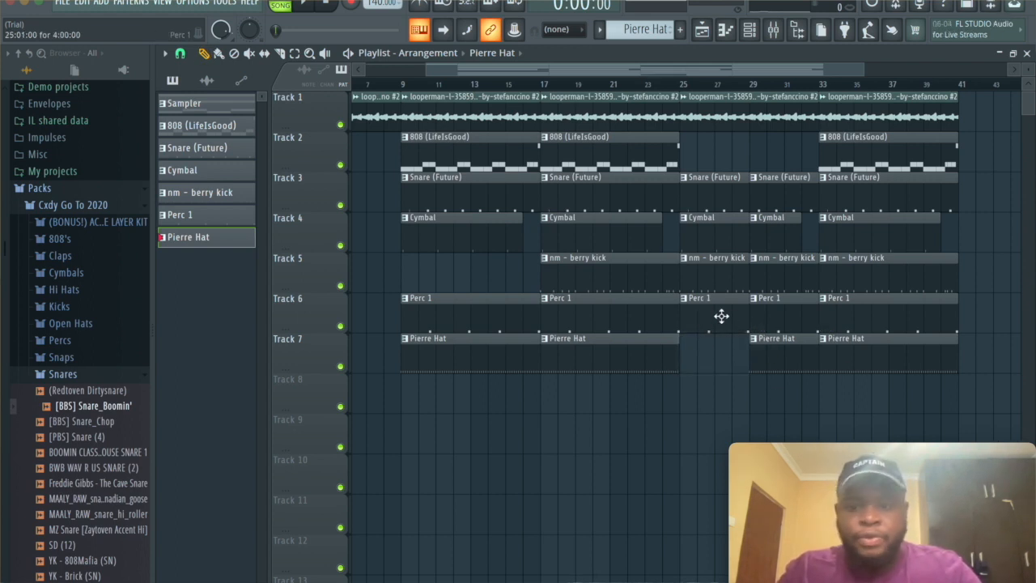
right_click(721, 316)
right_click(717, 243)
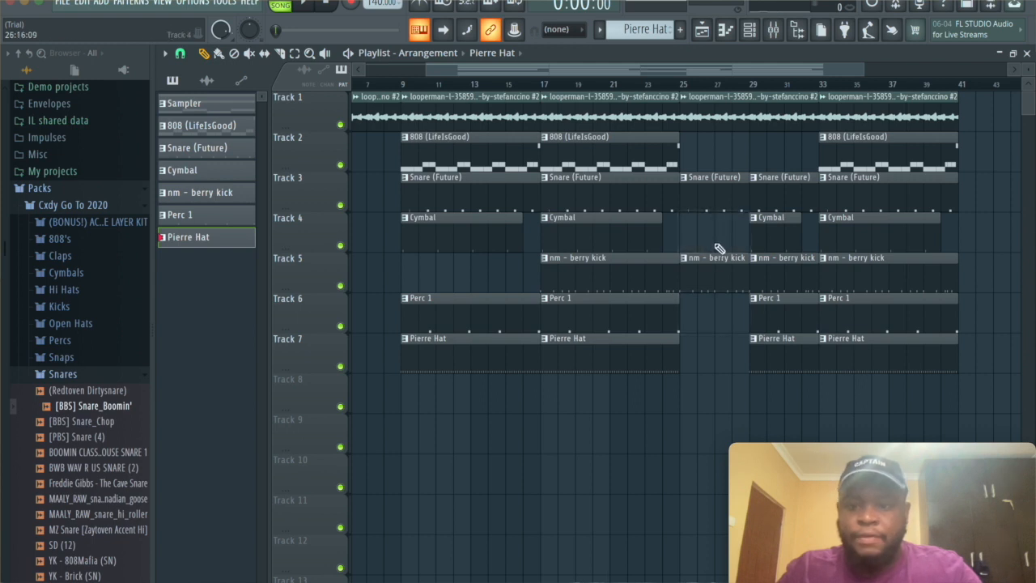
right_click(711, 208)
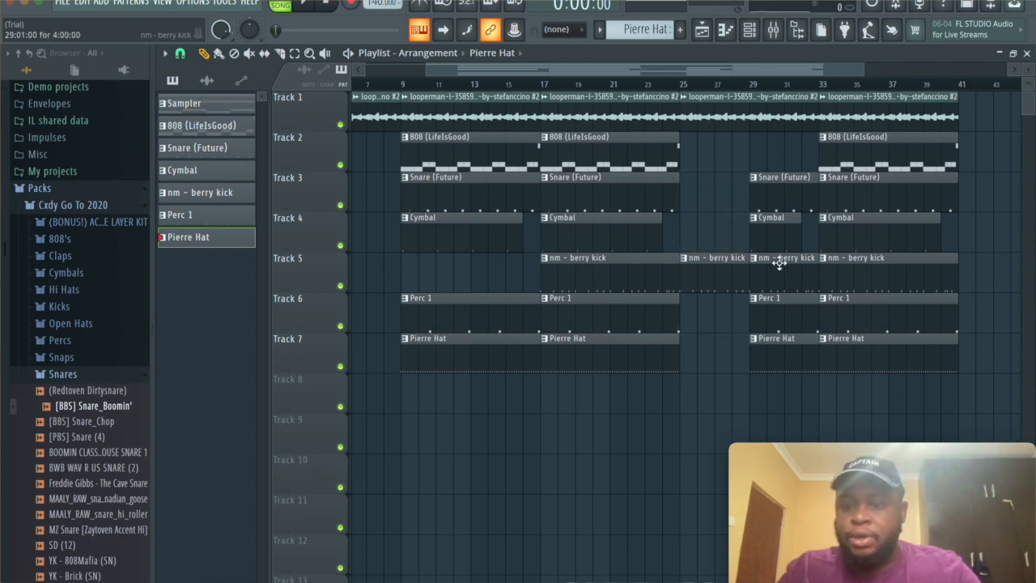
Step: Move the Pierre Hat clip at bar 33 down to Track 8 and delete it
left_click_drag(869, 356, 870, 398)
left_click(824, 379)
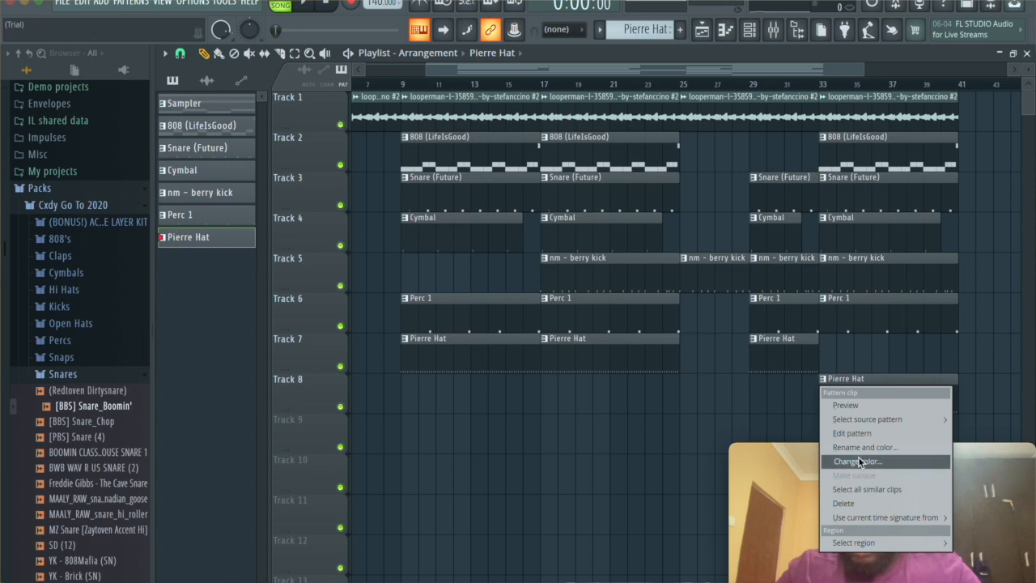
left_click(851, 394)
right_click(852, 395)
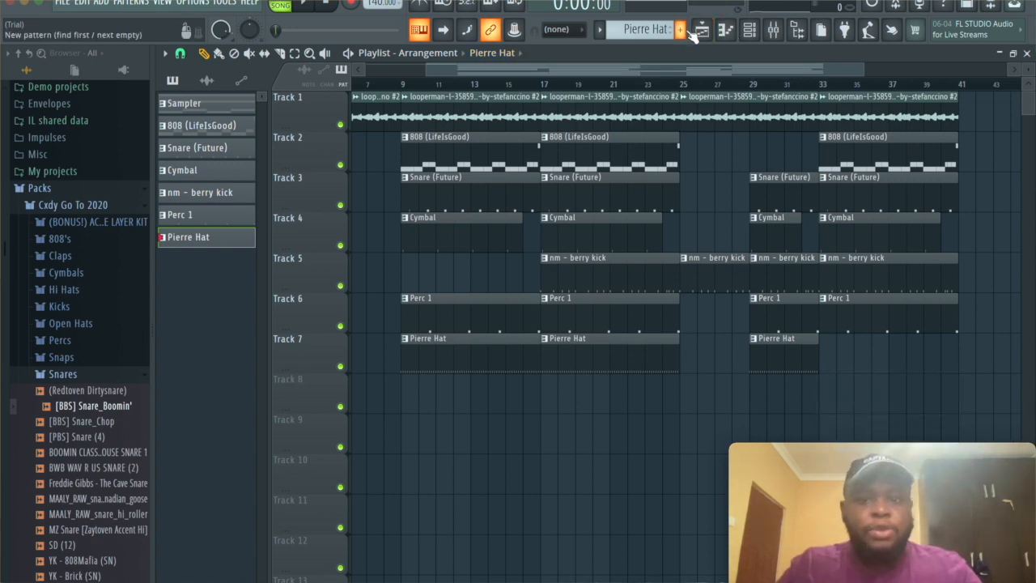
right_click(754, 347)
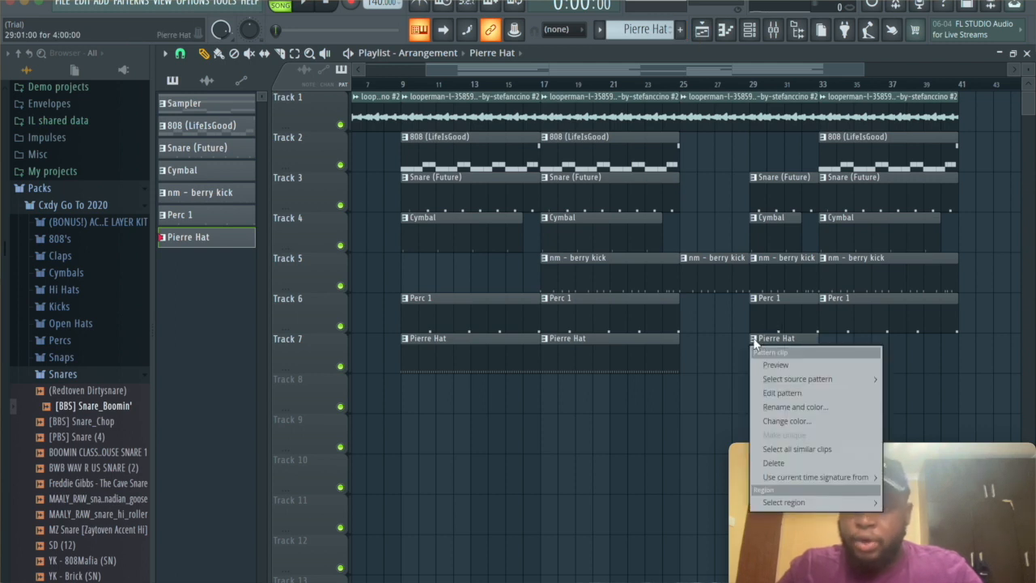
left_click(711, 358)
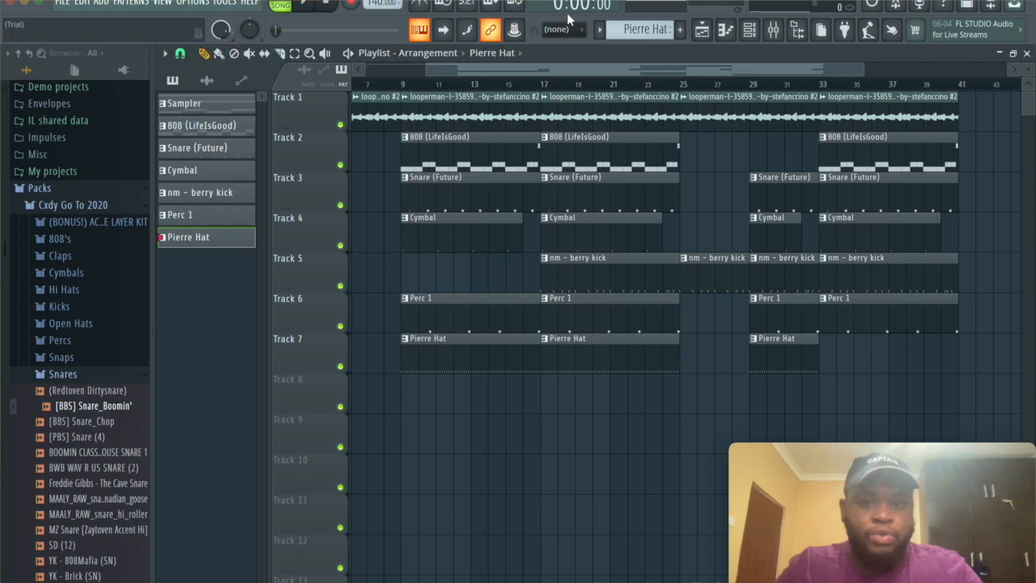
Step: Create a new empty pattern and fill every 4 steps on the Pierre Hat channel
left_click(688, 30)
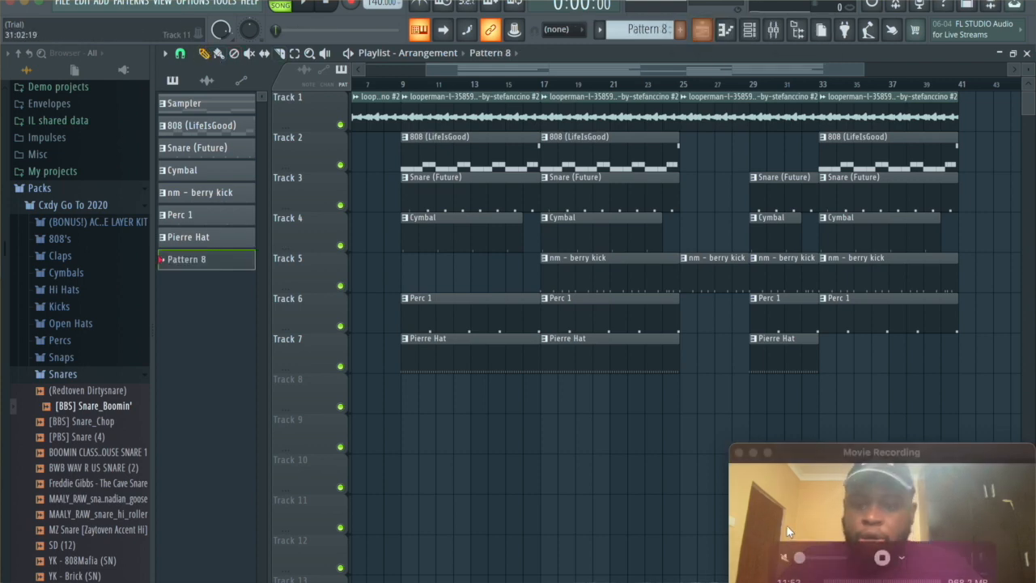
left_click(750, 36)
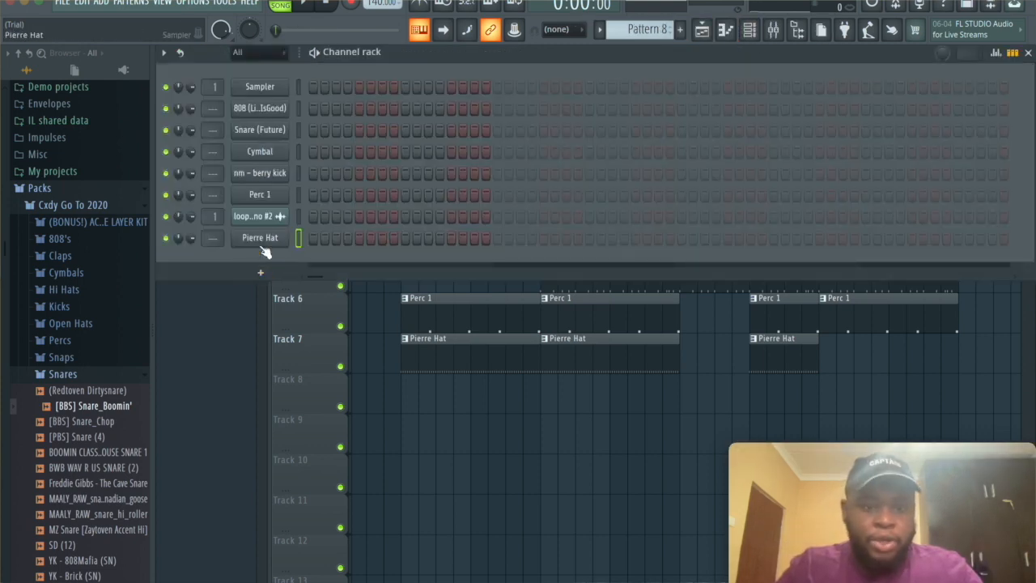
right_click(259, 238)
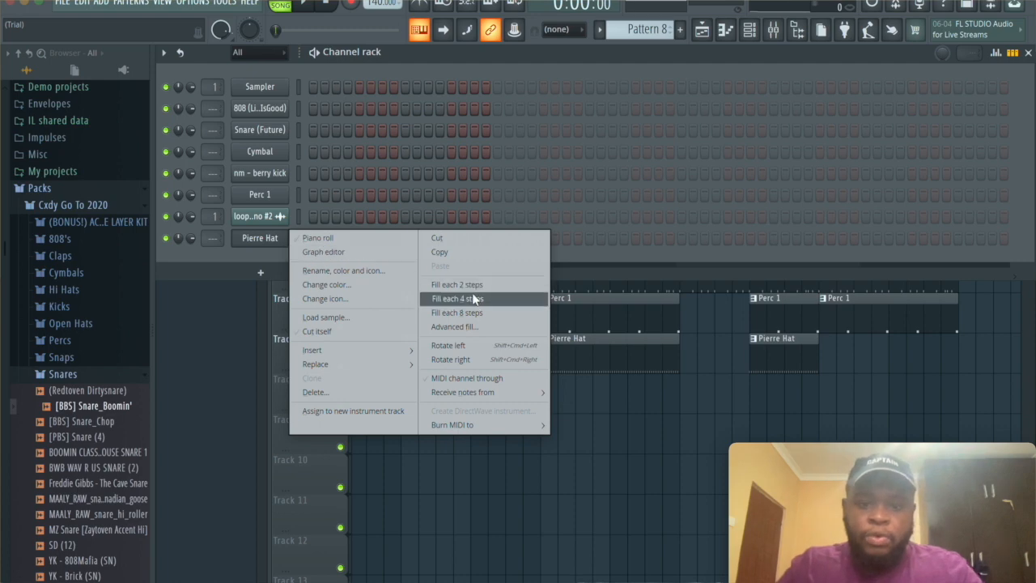
left_click(472, 297)
left_click(699, 36)
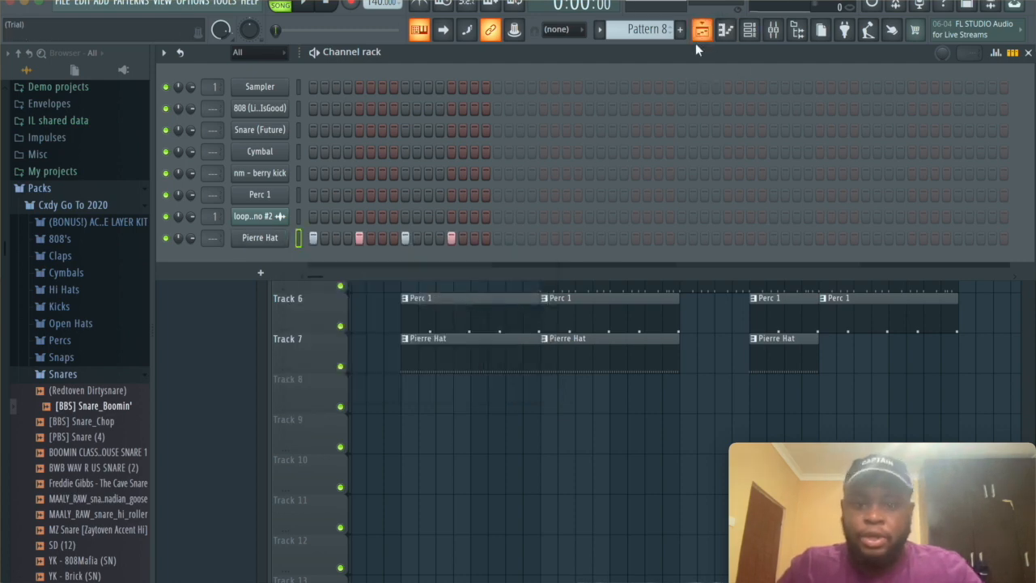
Step: Place Pattern 8 on Track 8 at bar 33 and duplicate it end to end through bar 40
left_click(725, 31)
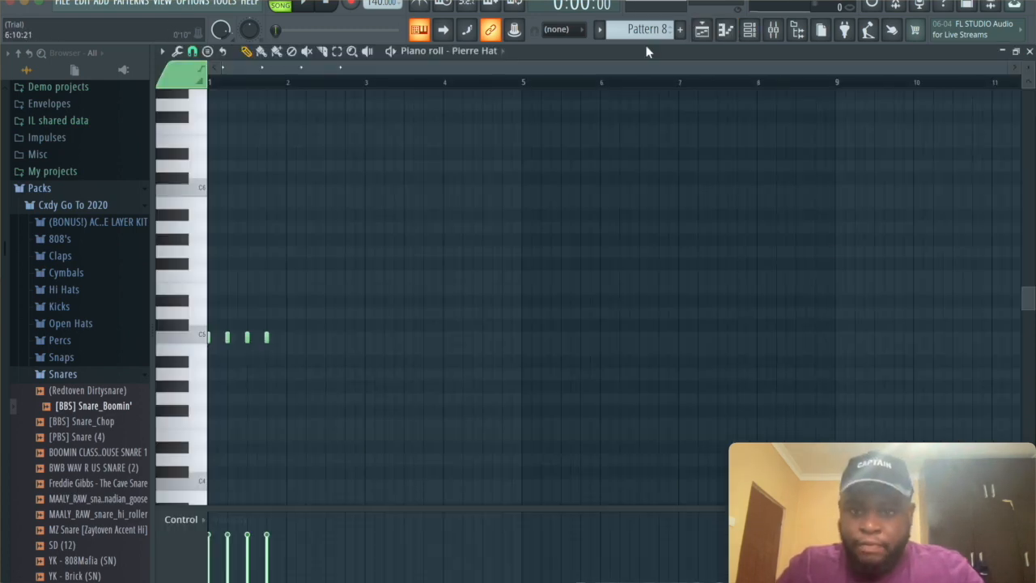
left_click(705, 31)
left_click(831, 397)
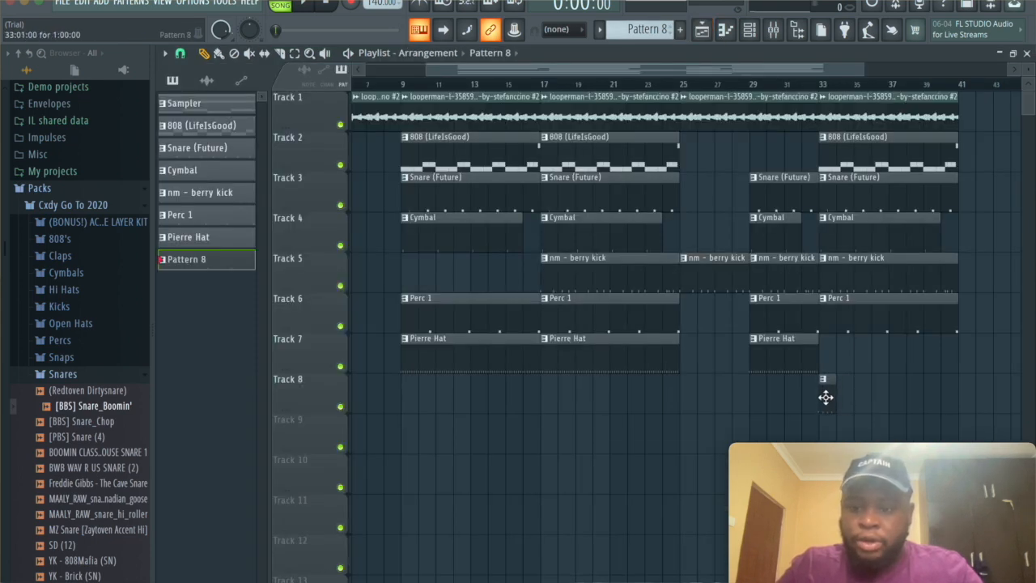
left_click_drag(868, 403, 819, 399)
key("ctrl+b")
key("ctrl+b")
key("ctrl+b")
key("ctrl+b")
key("ctrl+b")
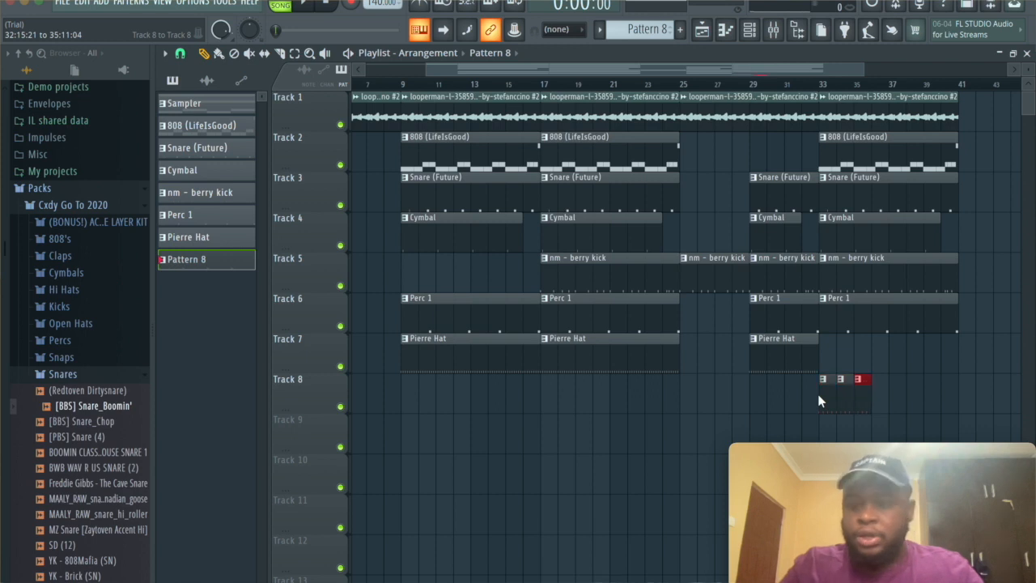
key("ctrl+b")
key("ctrl+b")
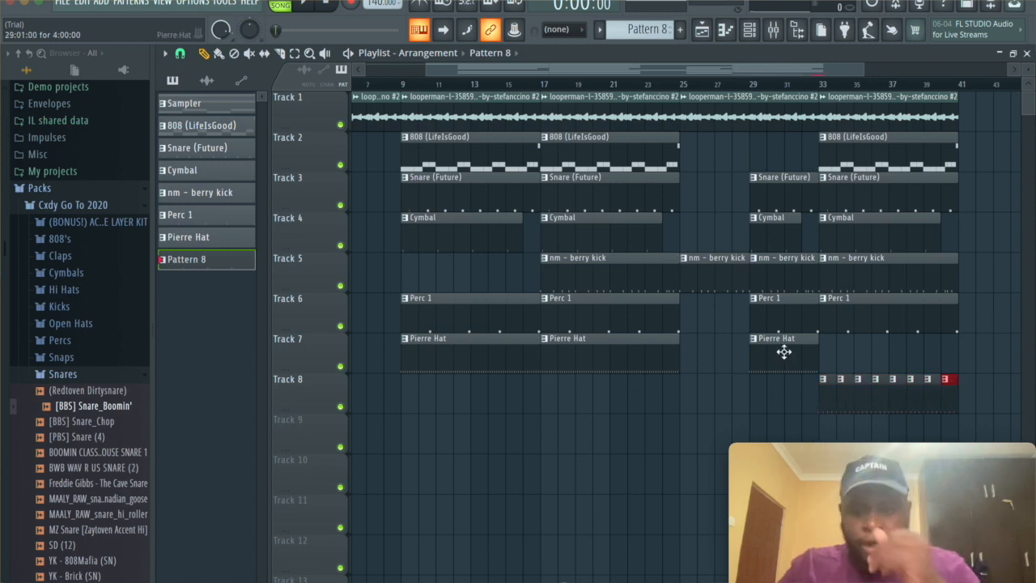
Step: Select all the Pierre Hat notes in Pattern 8 and shift them slightly off the grid, returning to the playlist
double_click(825, 397)
key("ctrl+a")
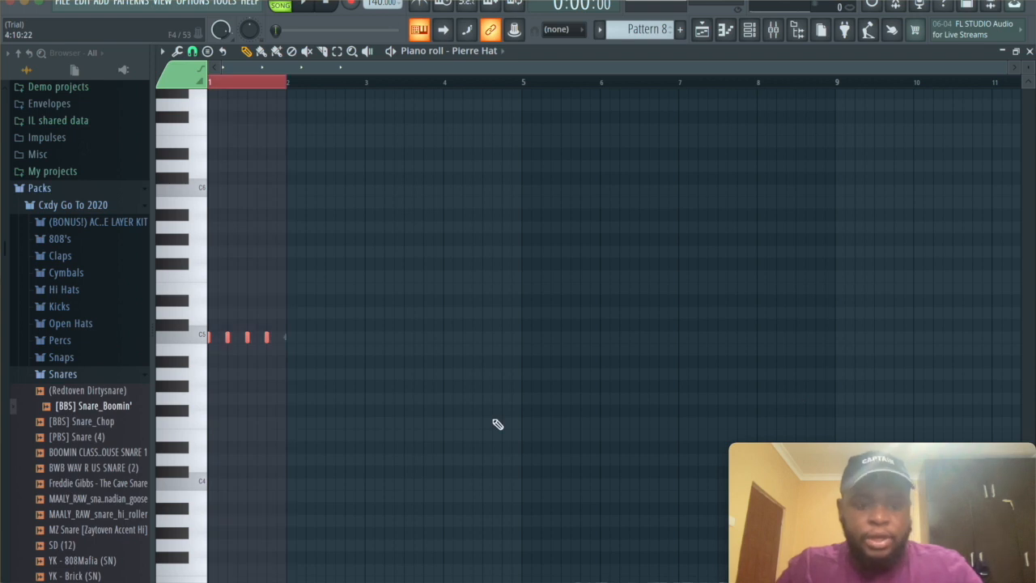
left_click(191, 52)
left_click(210, 121)
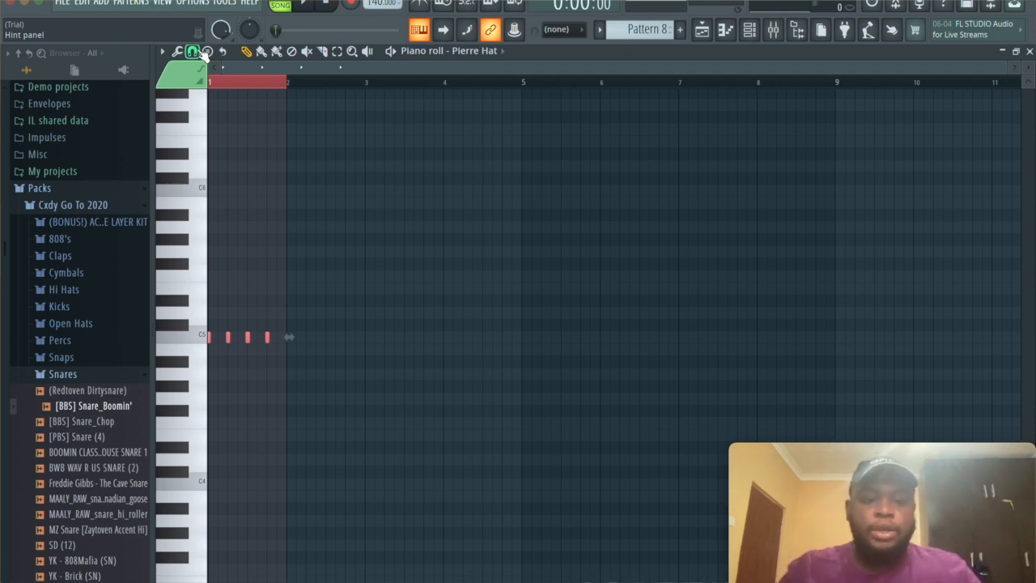
left_click(702, 29)
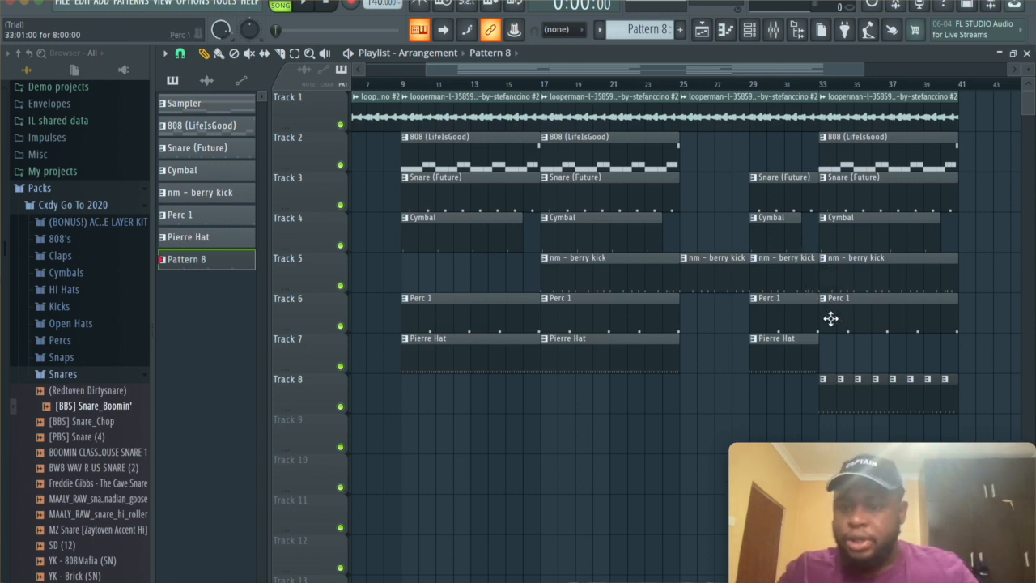
Step: Trim the ends of the drum and 808 clips at bar 9 and the drum clips at bar 29, leaving short gaps before bars 17 and 33
left_click_drag(798, 404, 769, 173)
left_click_drag(500, 422, 478, 142)
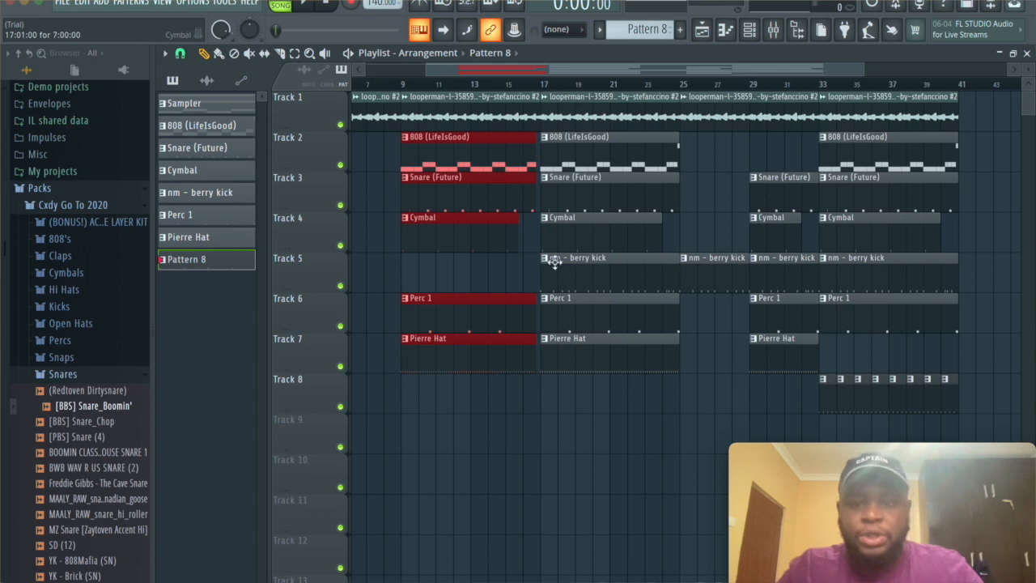
left_click_drag(813, 405, 762, 174)
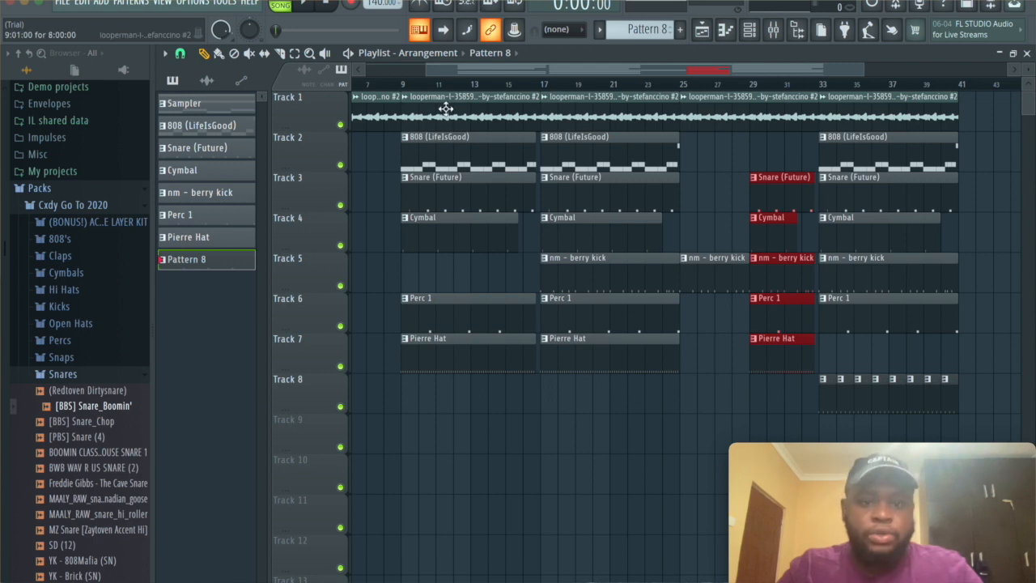
Step: Deselect the clips and play the arrangement from bar 1 with the listening volume raised
left_click_drag(471, 65, 313, 66)
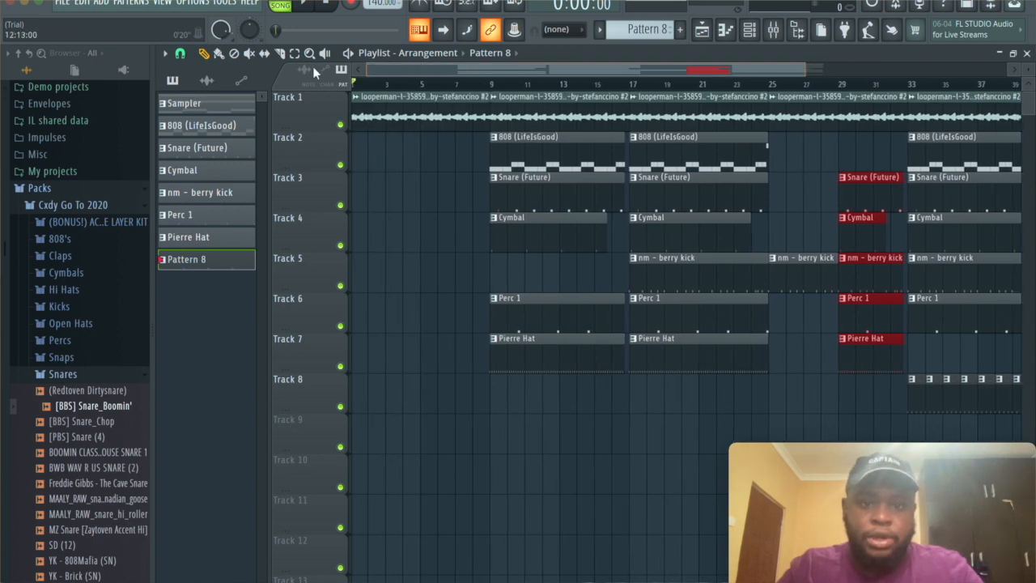
left_click(361, 85)
left_click_drag(362, 85, 331, 85)
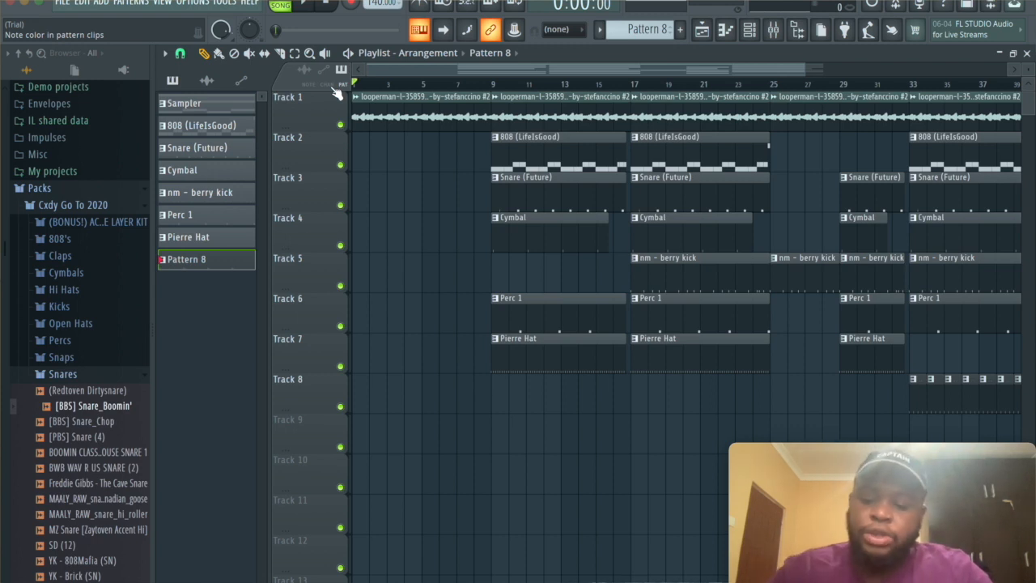
key("XF86AudioRaiseVolume")
key("space")
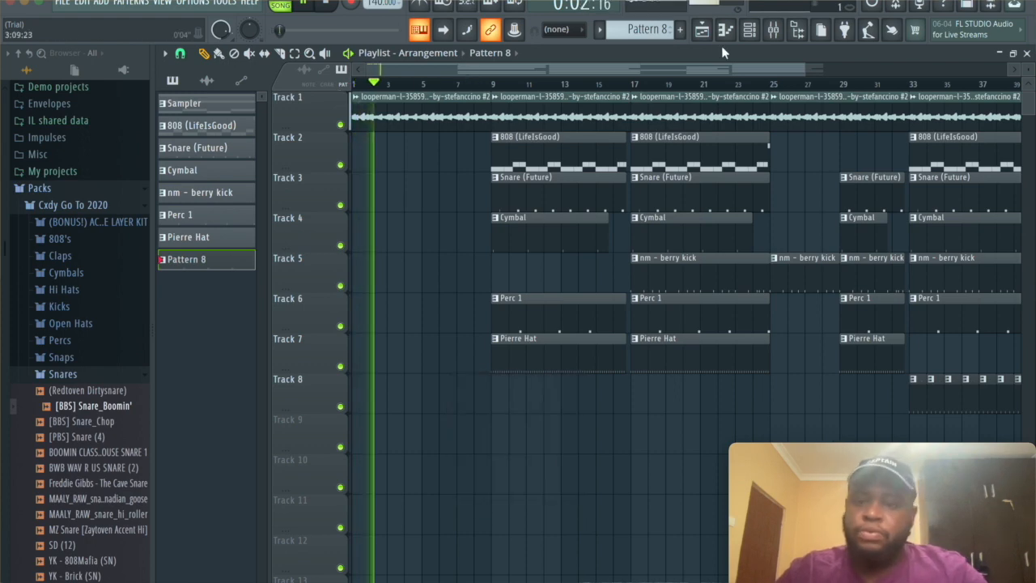
Step: Check the channel volumes in the channel rack during playback and return to the playlist to follow the whole arrangement
left_click(750, 30)
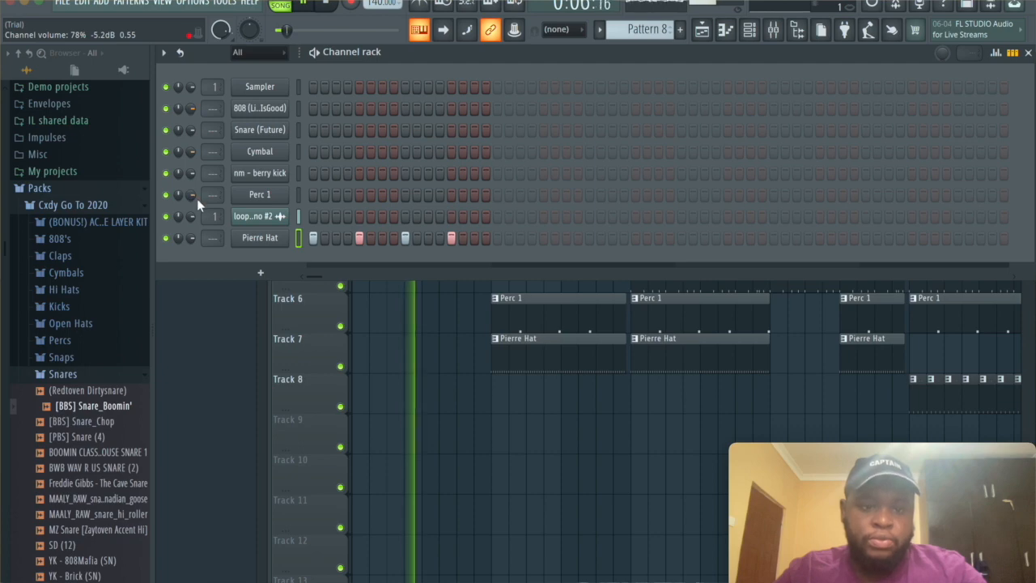
left_click(707, 37)
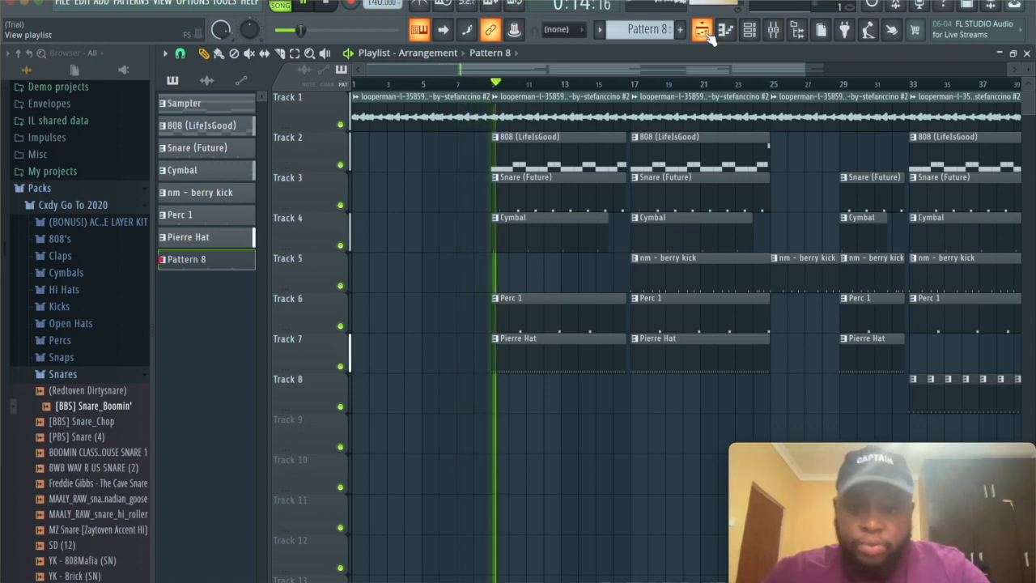
left_click(808, 71)
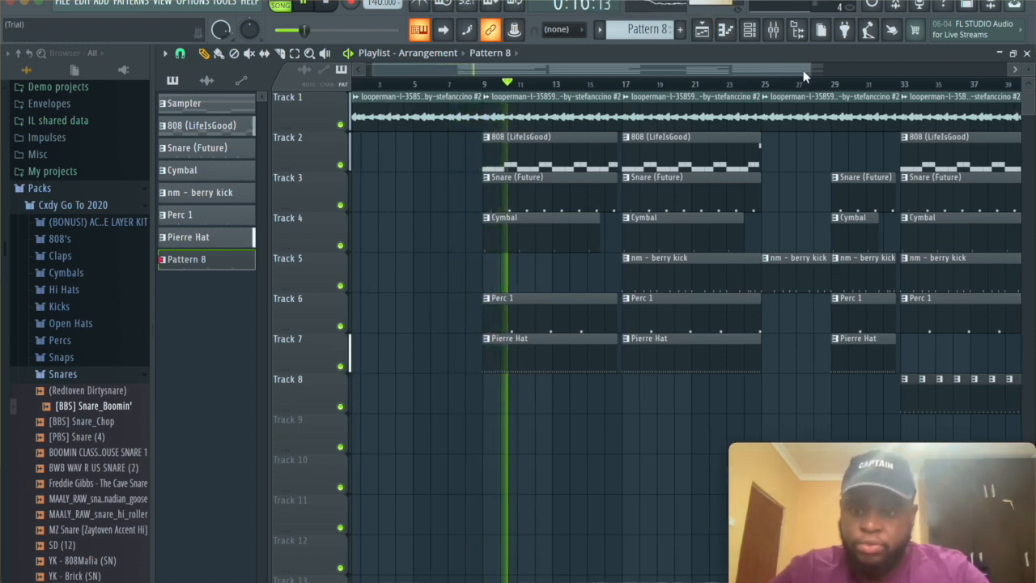
left_click_drag(813, 70, 1003, 75)
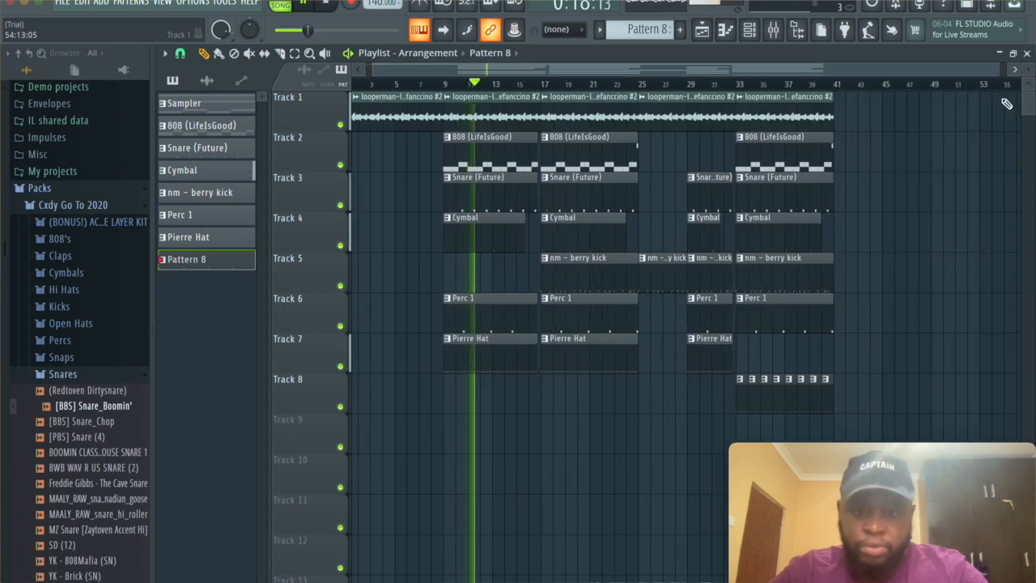